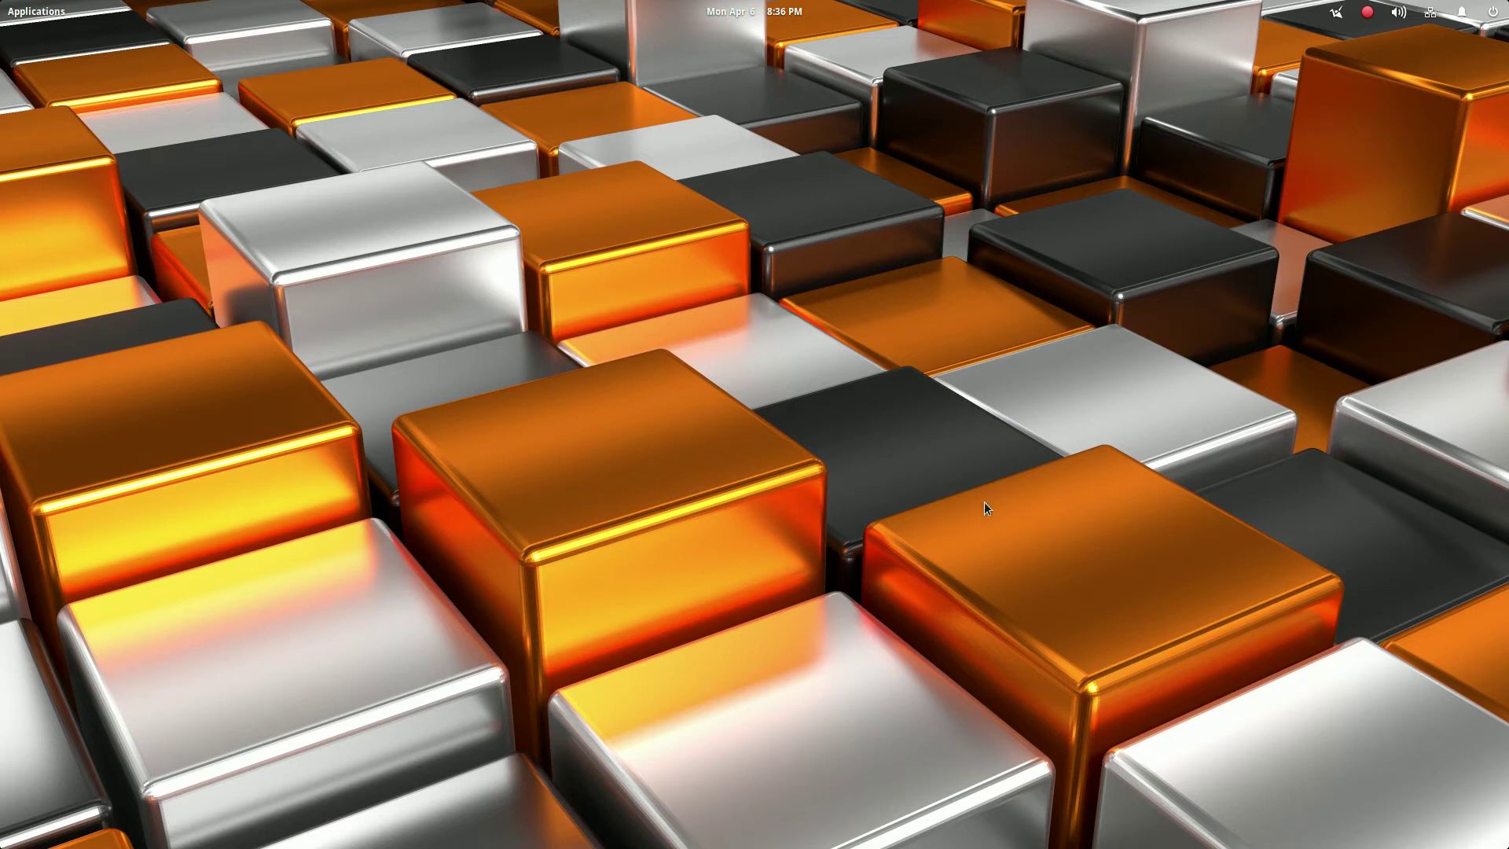
Switch to the Blender window and select the character's Head object
{"action": "key", "text": "super+s"}
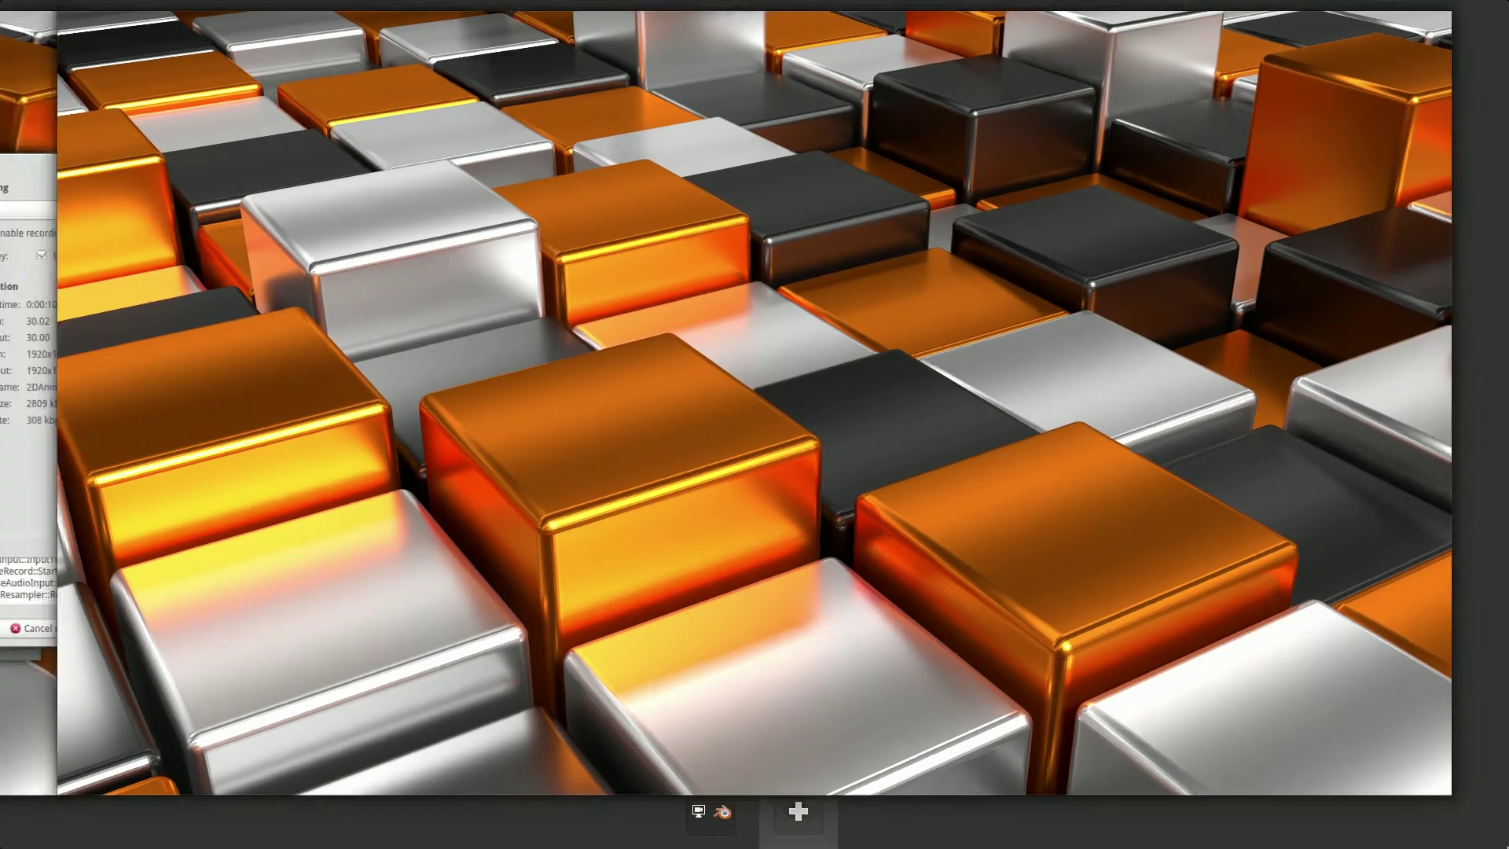
{"action": "left_click", "coordinate": [724, 827]}
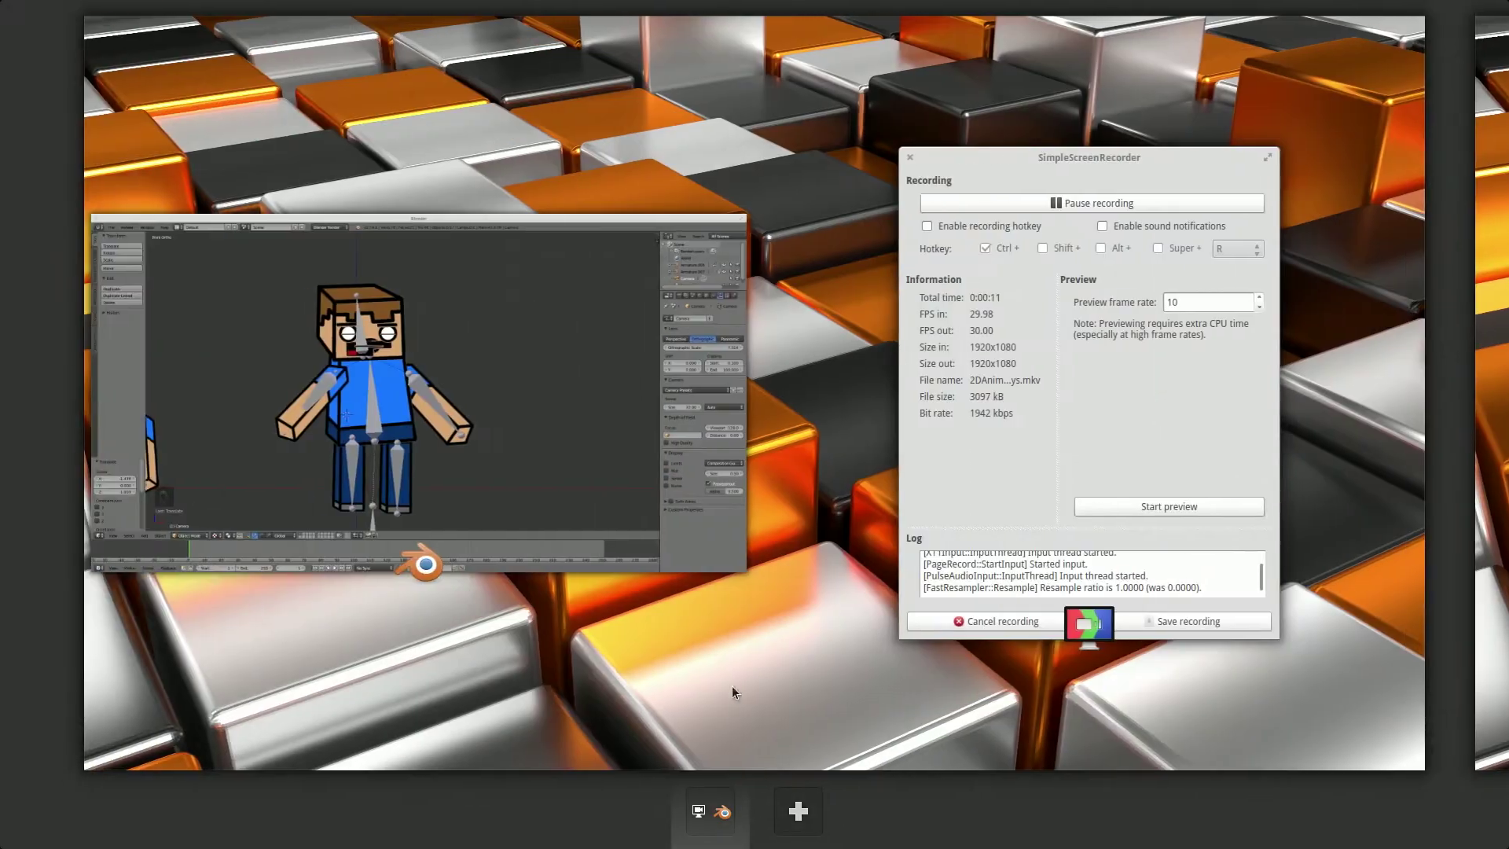
{"action": "left_click", "coordinate": [477, 395]}
{"action": "middle_click_drag", "start_coordinate": [779, 357], "coordinate": [931, 457], "text": "shift"}
{"action": "scroll", "coordinate": [762, 318], "scroll_direction": "up", "scroll_amount": 3}
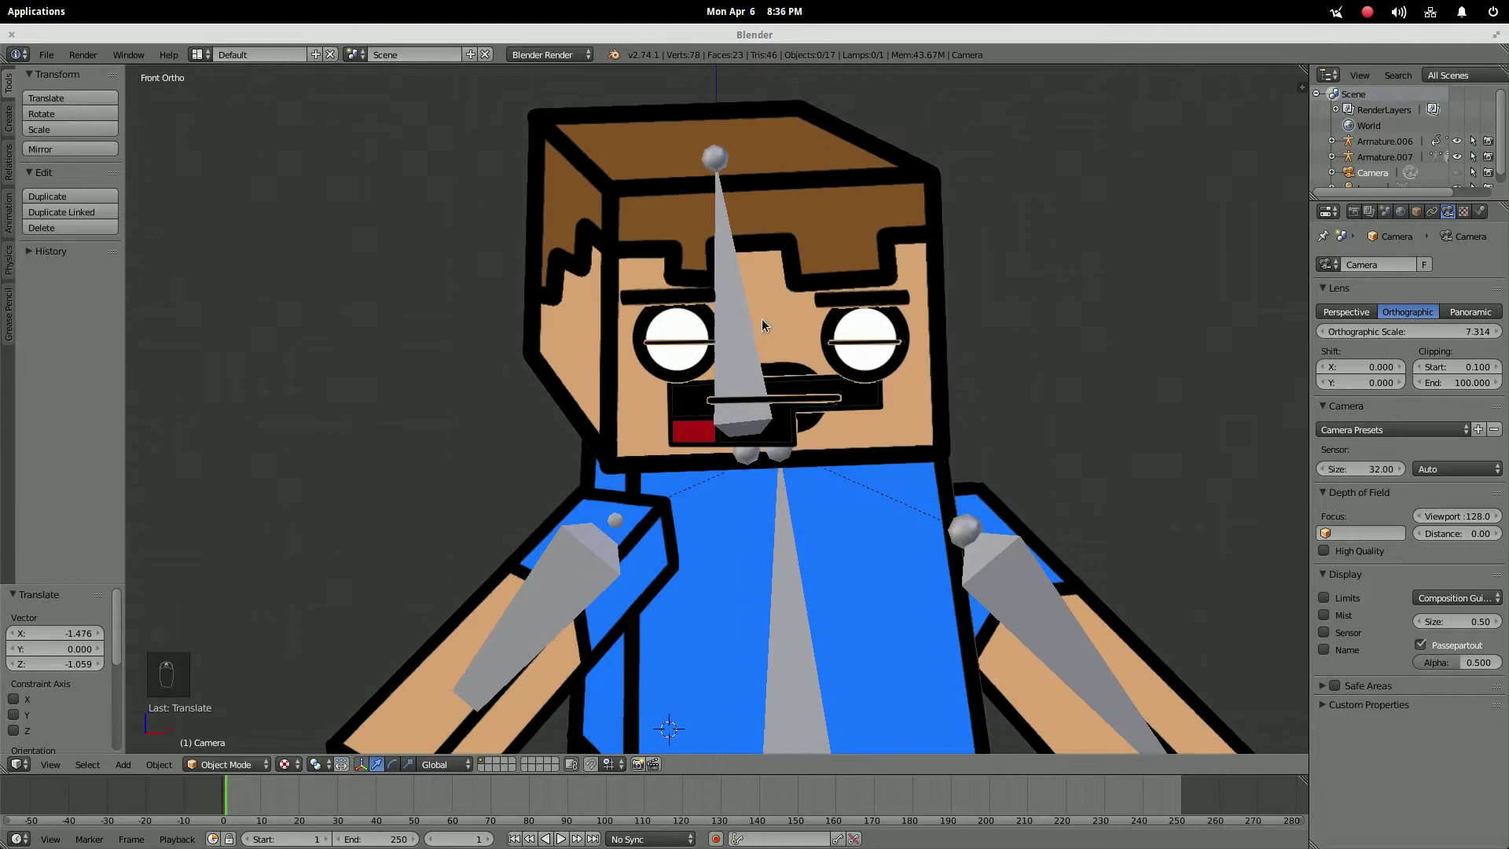
{"action": "middle_click_drag", "start_coordinate": [761, 318], "coordinate": [750, 391], "text": "shift"}
{"action": "right_click", "coordinate": [750, 391]}
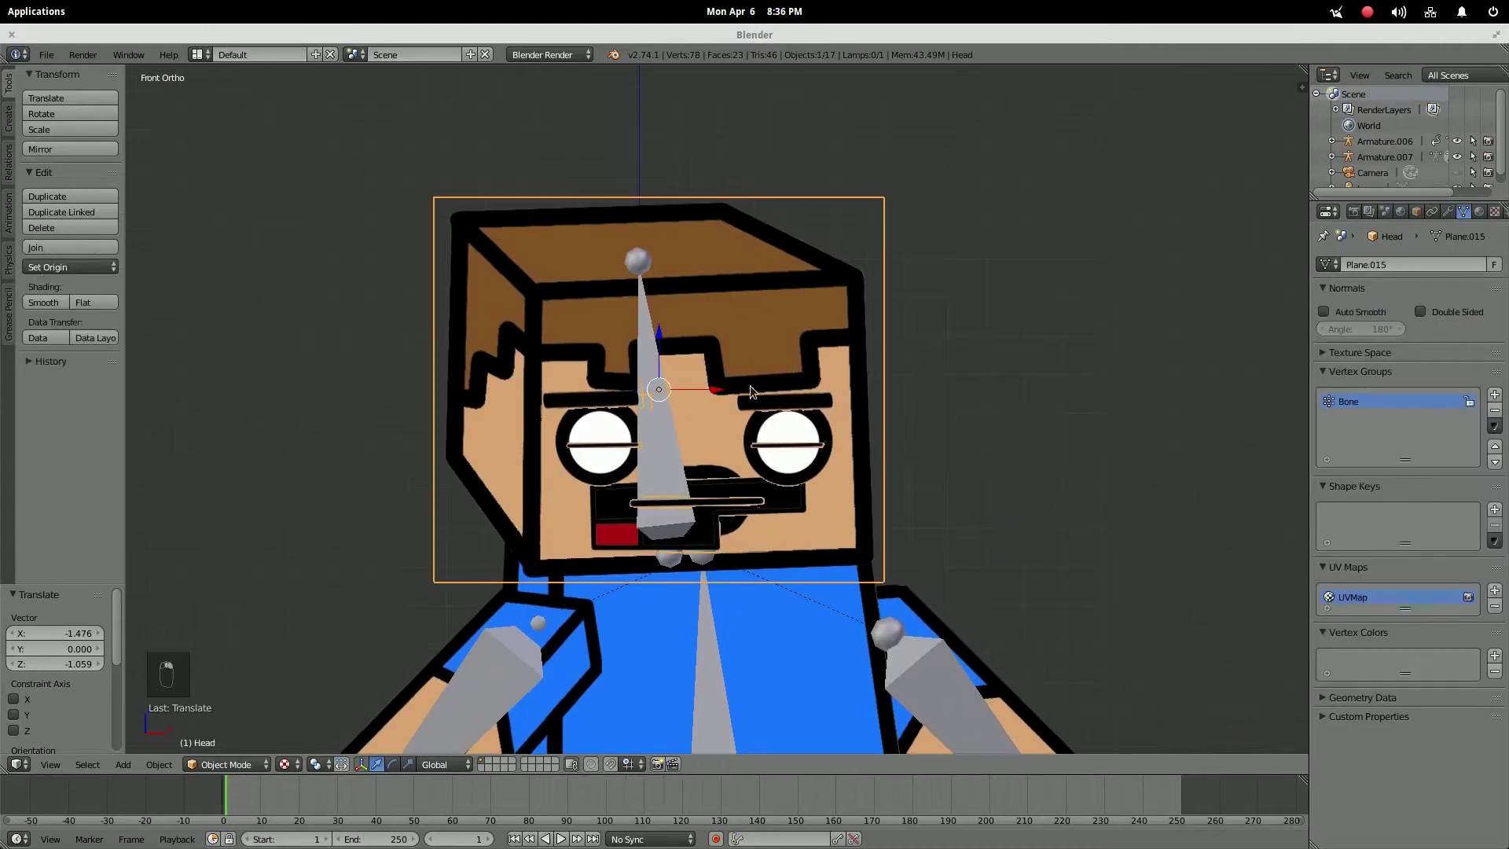
Add a Basis shape key and a second shape key to the Head mesh
{"action": "scroll", "coordinate": [686, 430], "scroll_direction": "up", "scroll_amount": 2}
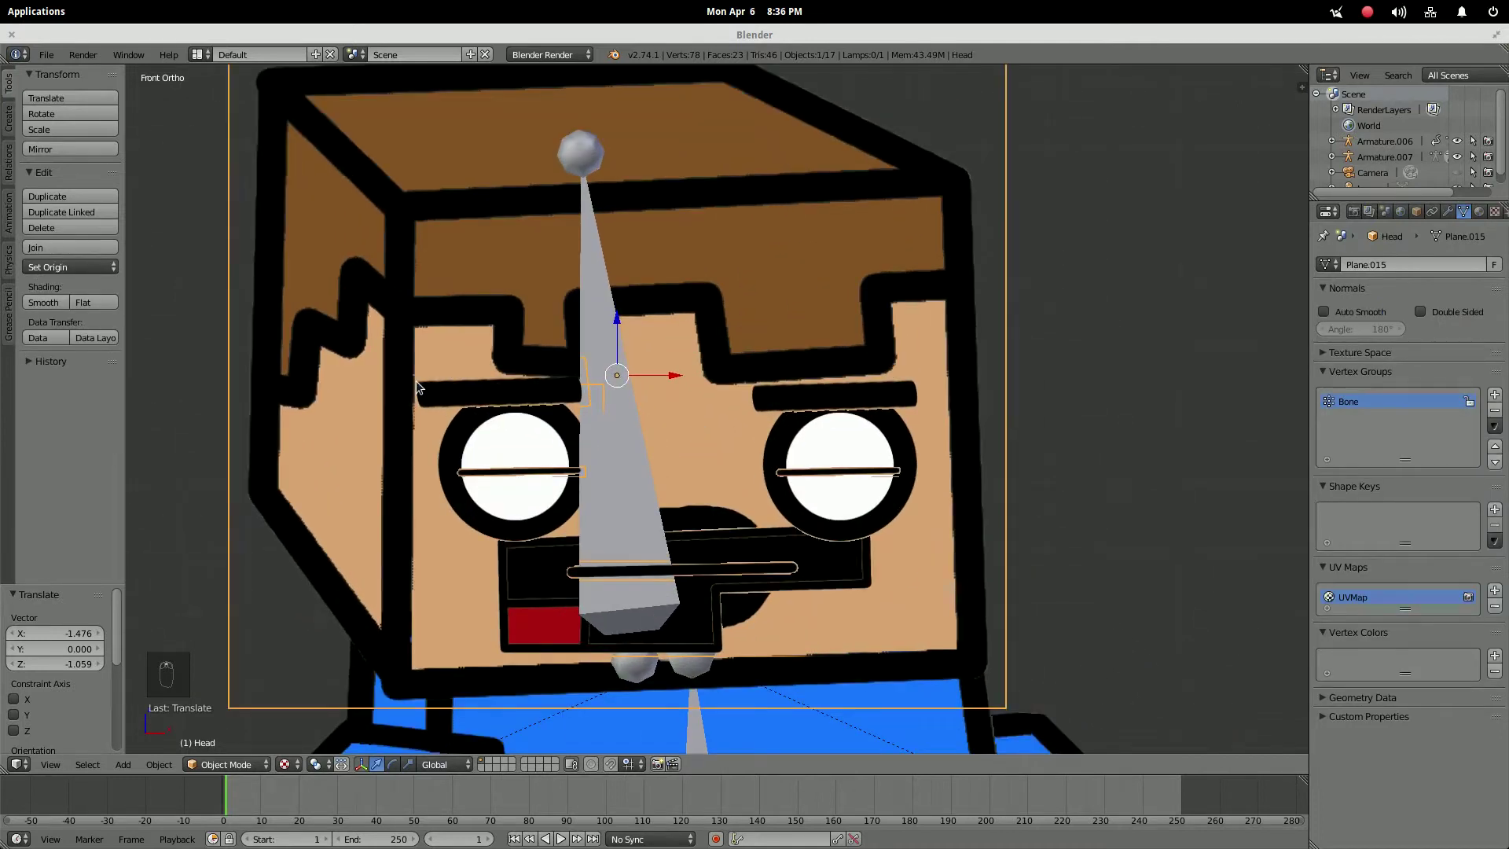
{"action": "scroll", "coordinate": [818, 369], "scroll_direction": "down", "scroll_amount": 1}
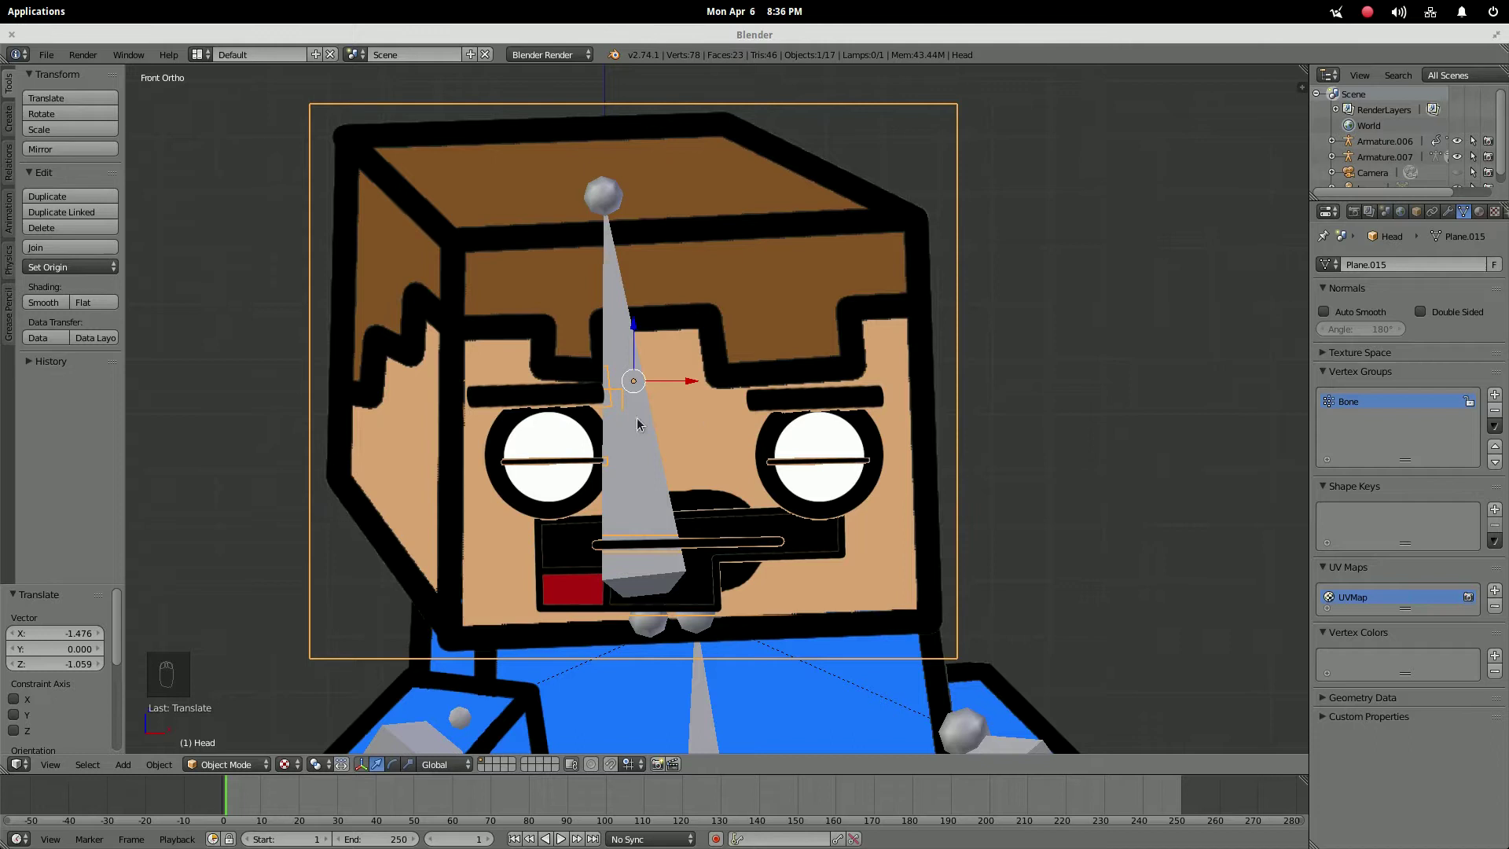
{"action": "scroll", "coordinate": [786, 424], "scroll_direction": "up", "scroll_amount": 1}
{"action": "middle_click_drag", "start_coordinate": [992, 303], "coordinate": [956, 325], "text": "shift"}
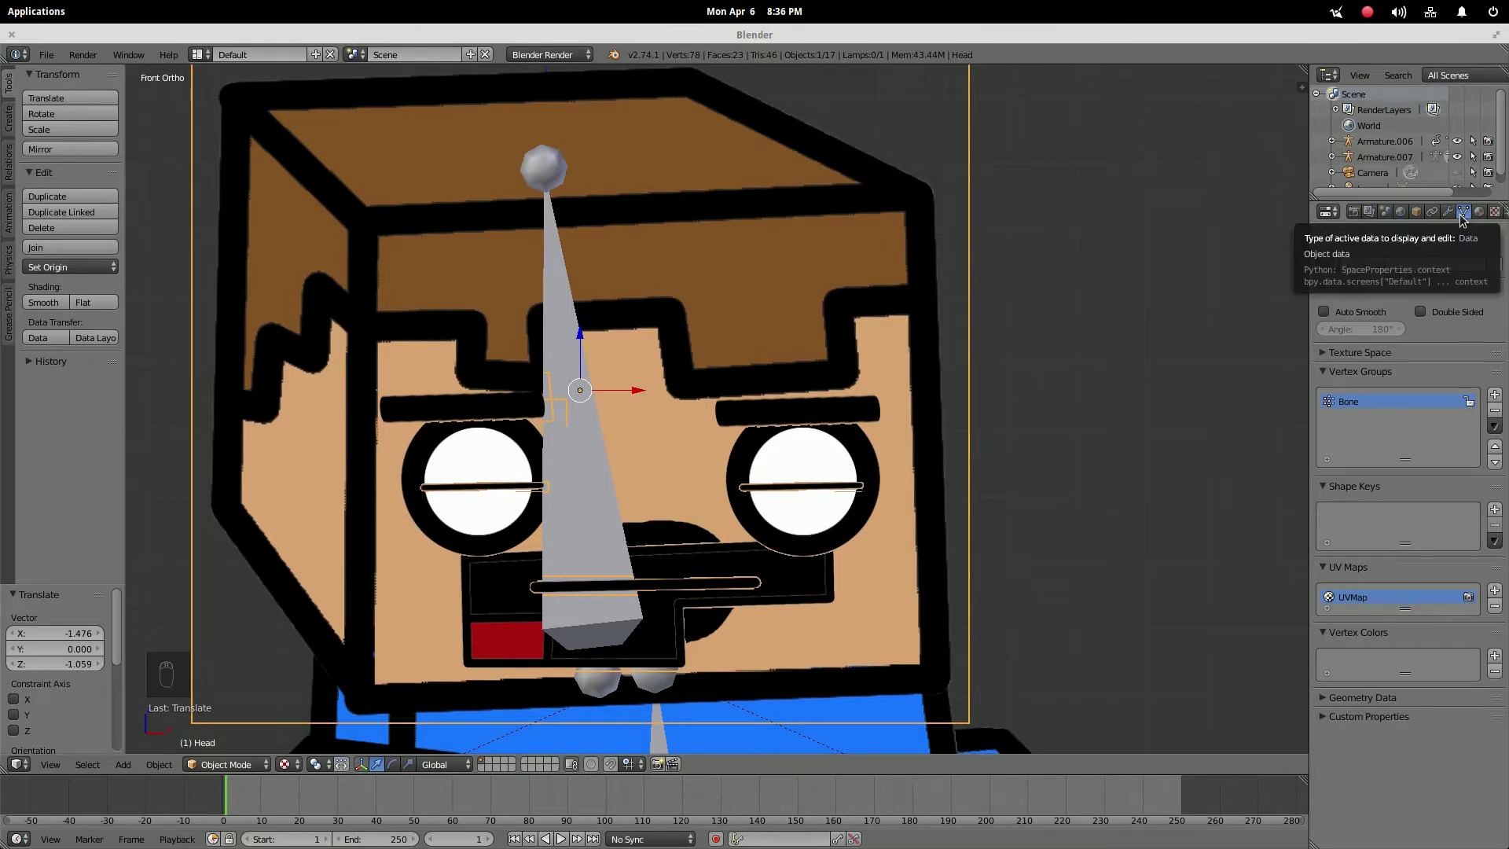
{"action": "scroll", "coordinate": [983, 387], "scroll_direction": "down", "scroll_amount": 2}
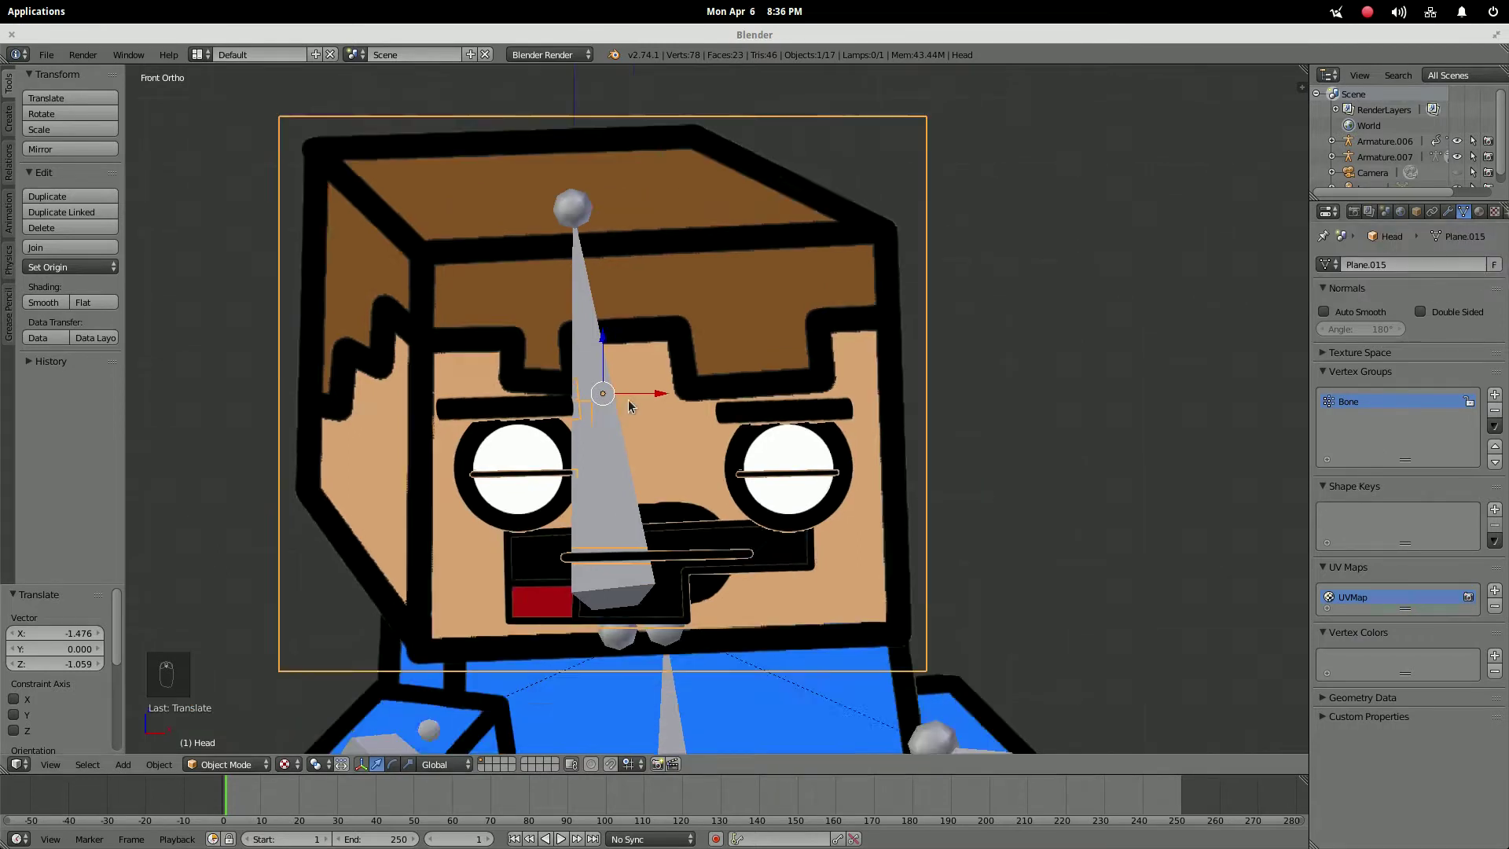
{"action": "scroll", "coordinate": [983, 387], "scroll_direction": "up", "scroll_amount": 1}
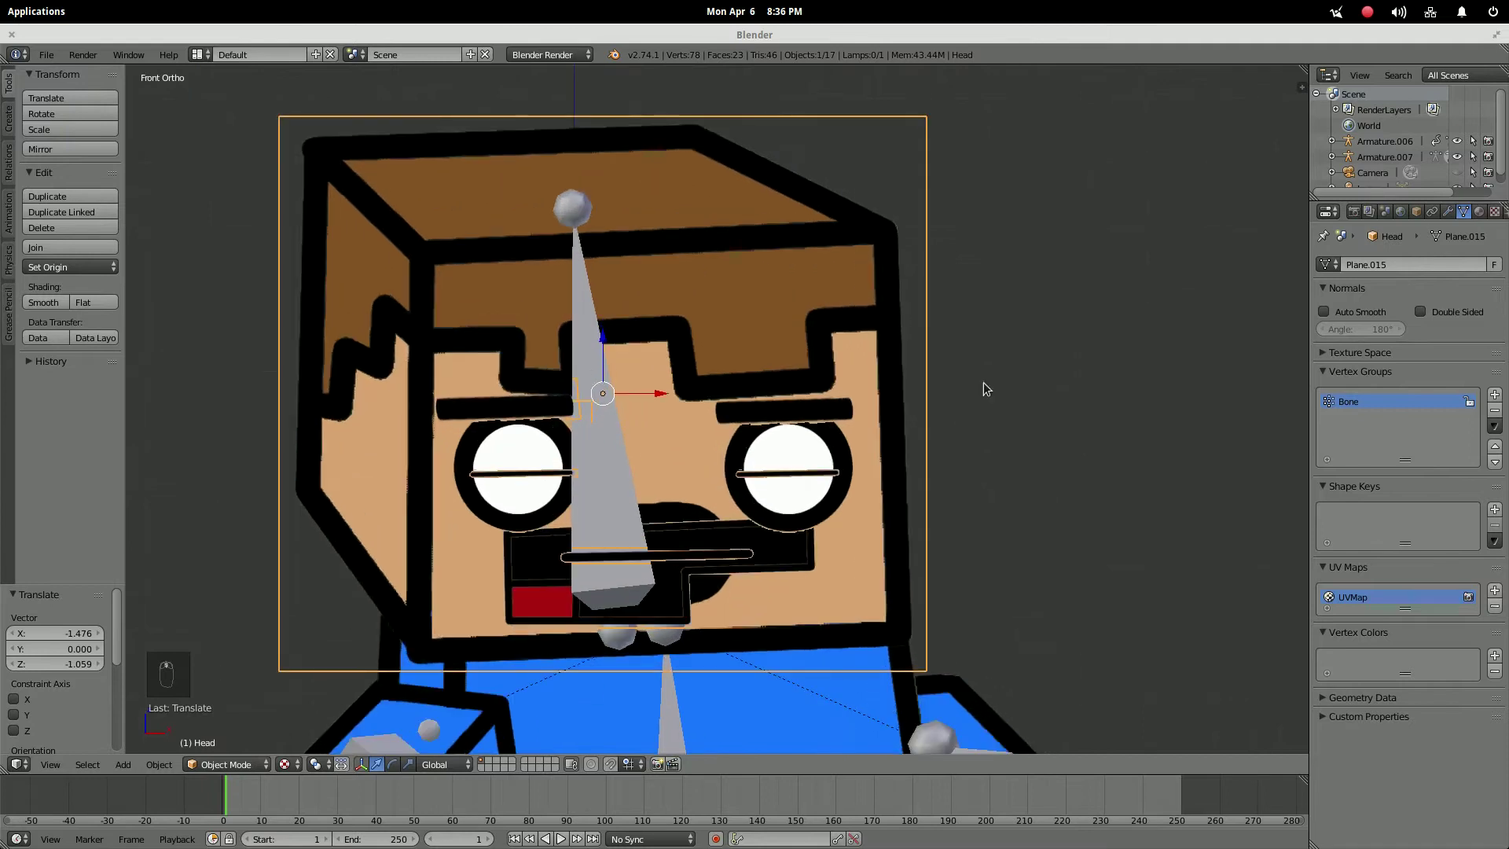
{"action": "left_click", "coordinate": [1496, 509]}
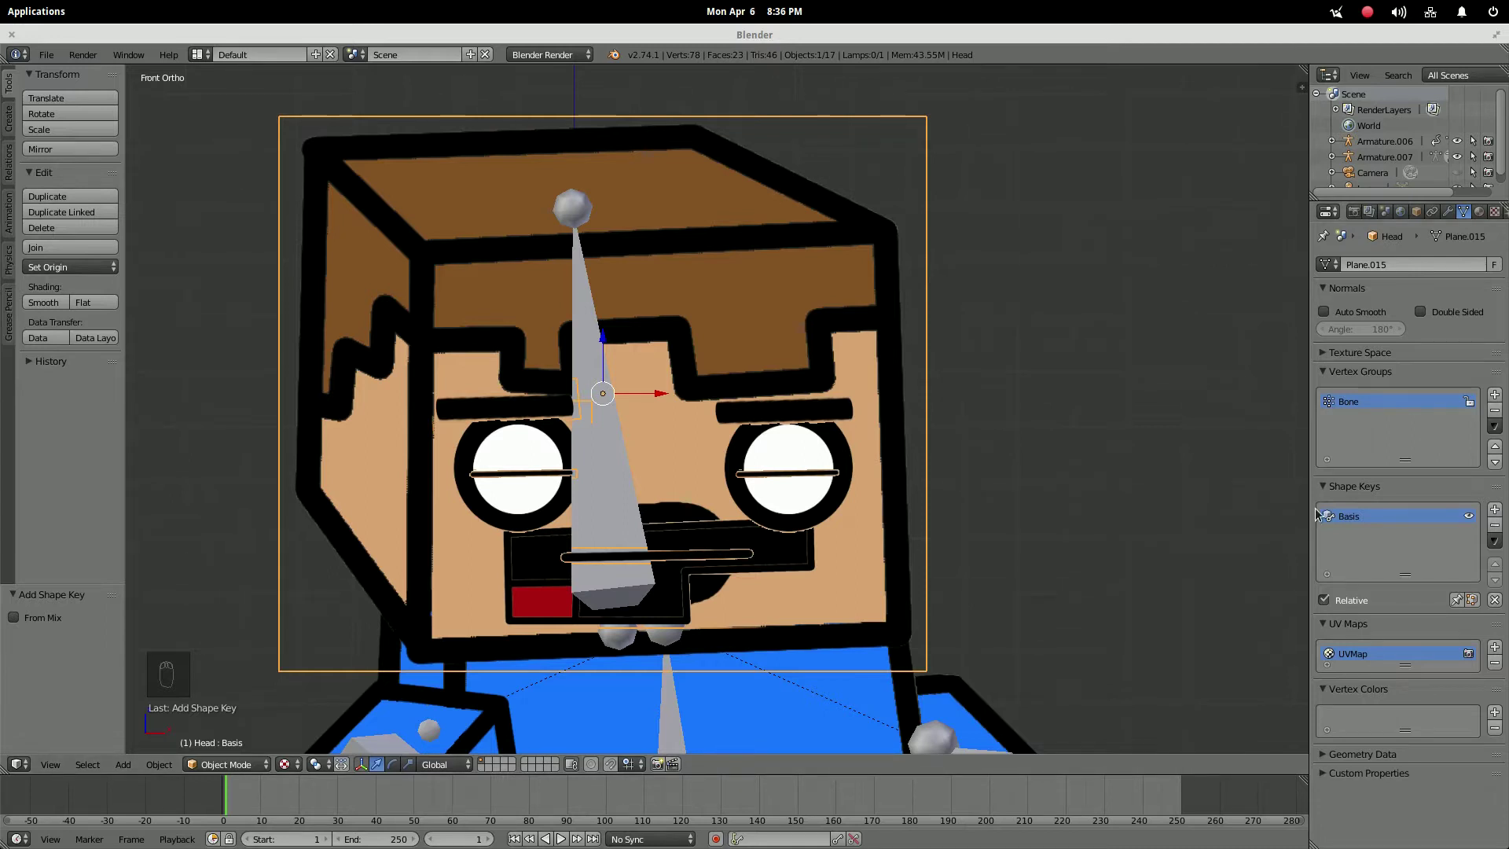
{"action": "left_click", "coordinate": [1495, 509]}
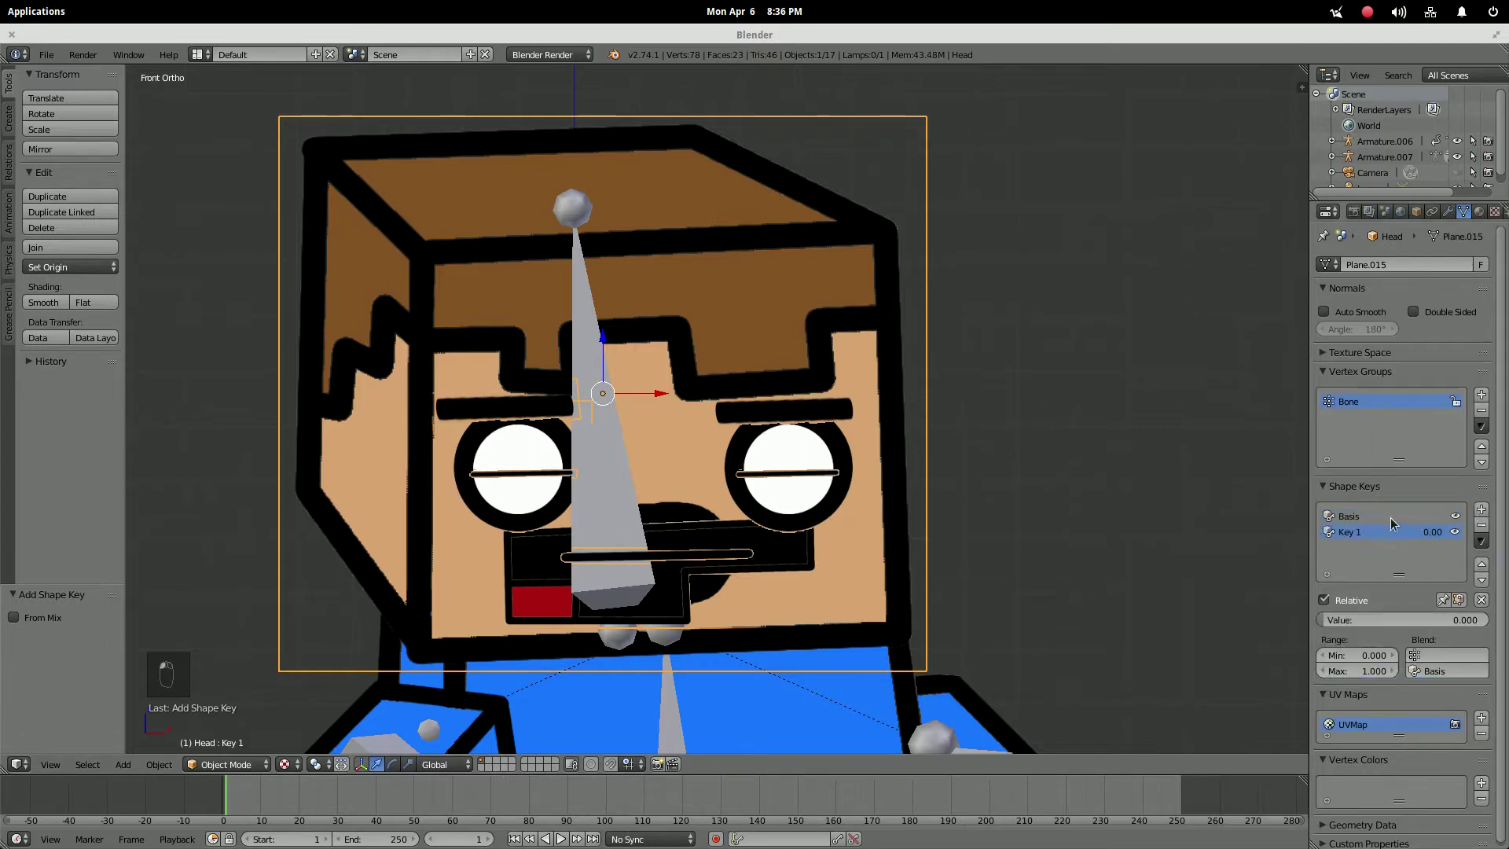
Rename the second shape key as LeftEyeOpen/Closed
{"action": "double_click", "coordinate": [1349, 533]}
{"action": "type", "text": "S"}
{"action": "type", "text": "Le"}
{"action": "key", "text": "BackSpace"}
{"action": "key", "text": "BackSpace"}
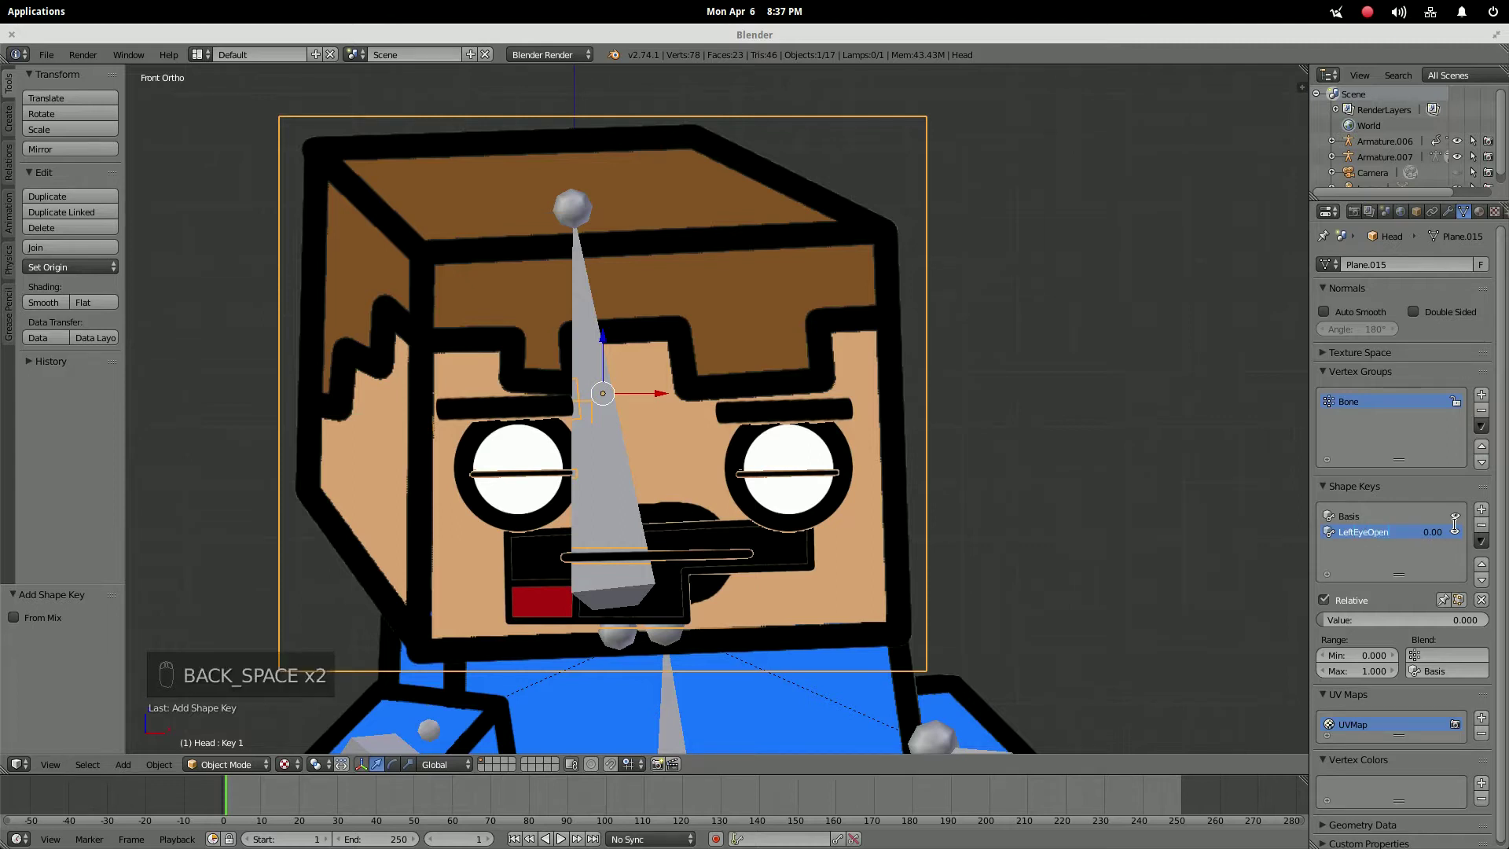
{"action": "type", "text": "en/Closed"}
{"action": "key", "text": "Return"}
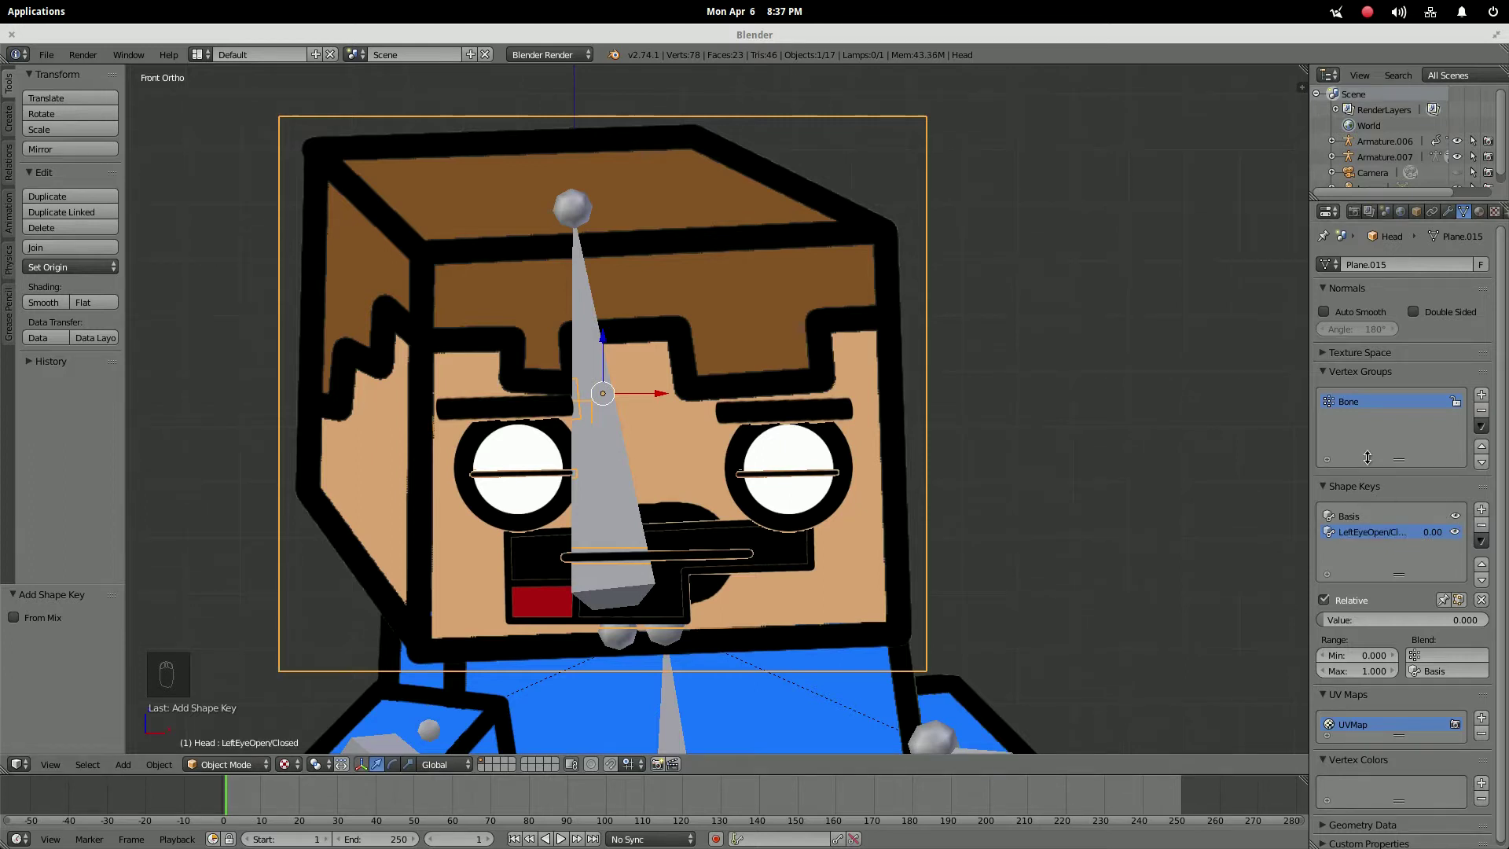
Set the LeftEyeOpen/Closed shape key's value to 1.000
{"action": "left_click_drag", "start_coordinate": [1328, 619], "coordinate": [1485, 620]}
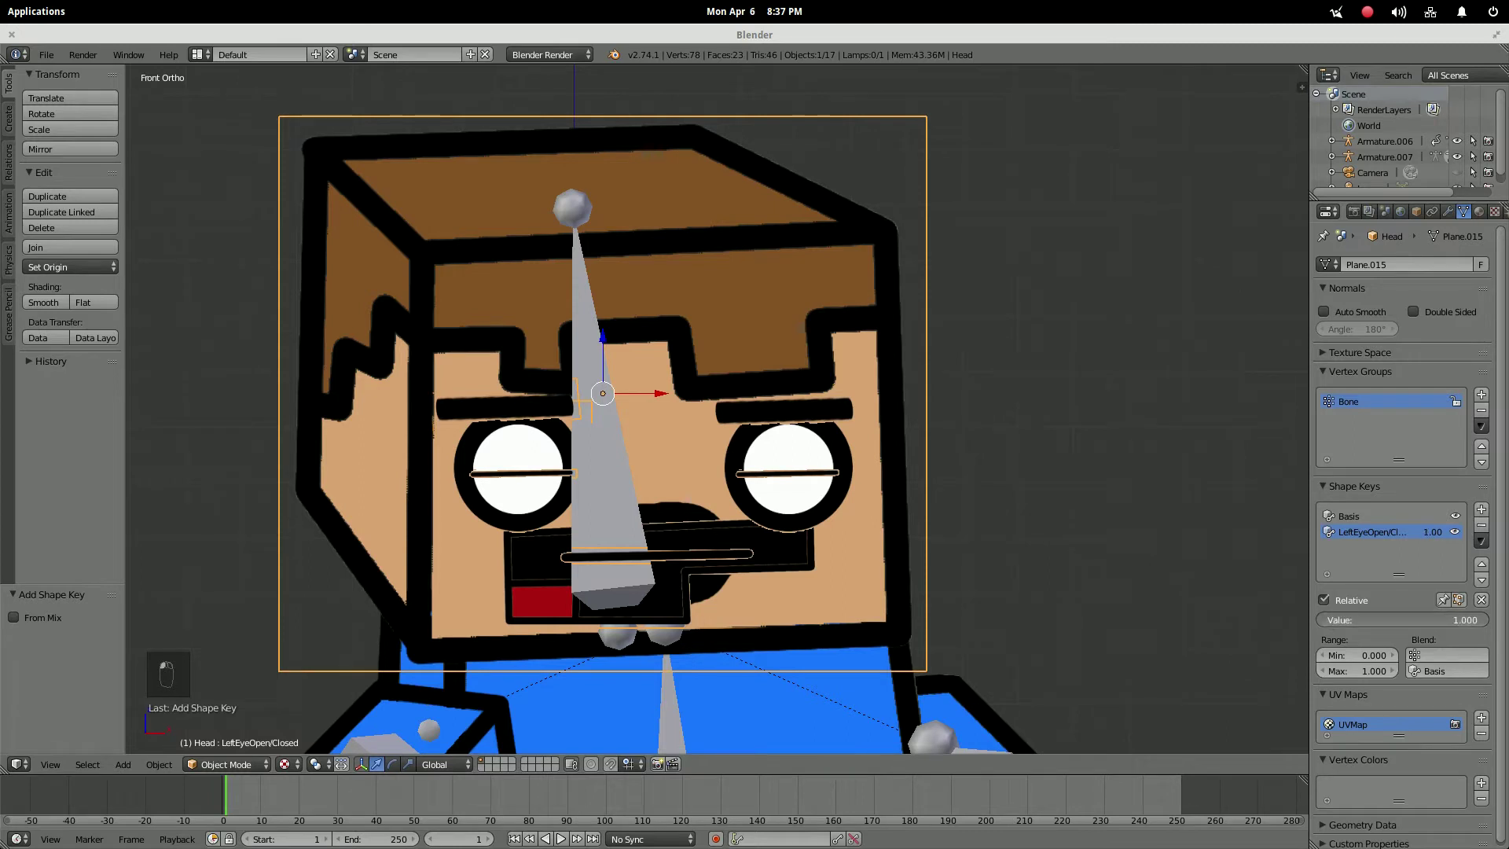
{"action": "left_click", "coordinate": [1404, 621]}
{"action": "key", "text": "Return"}
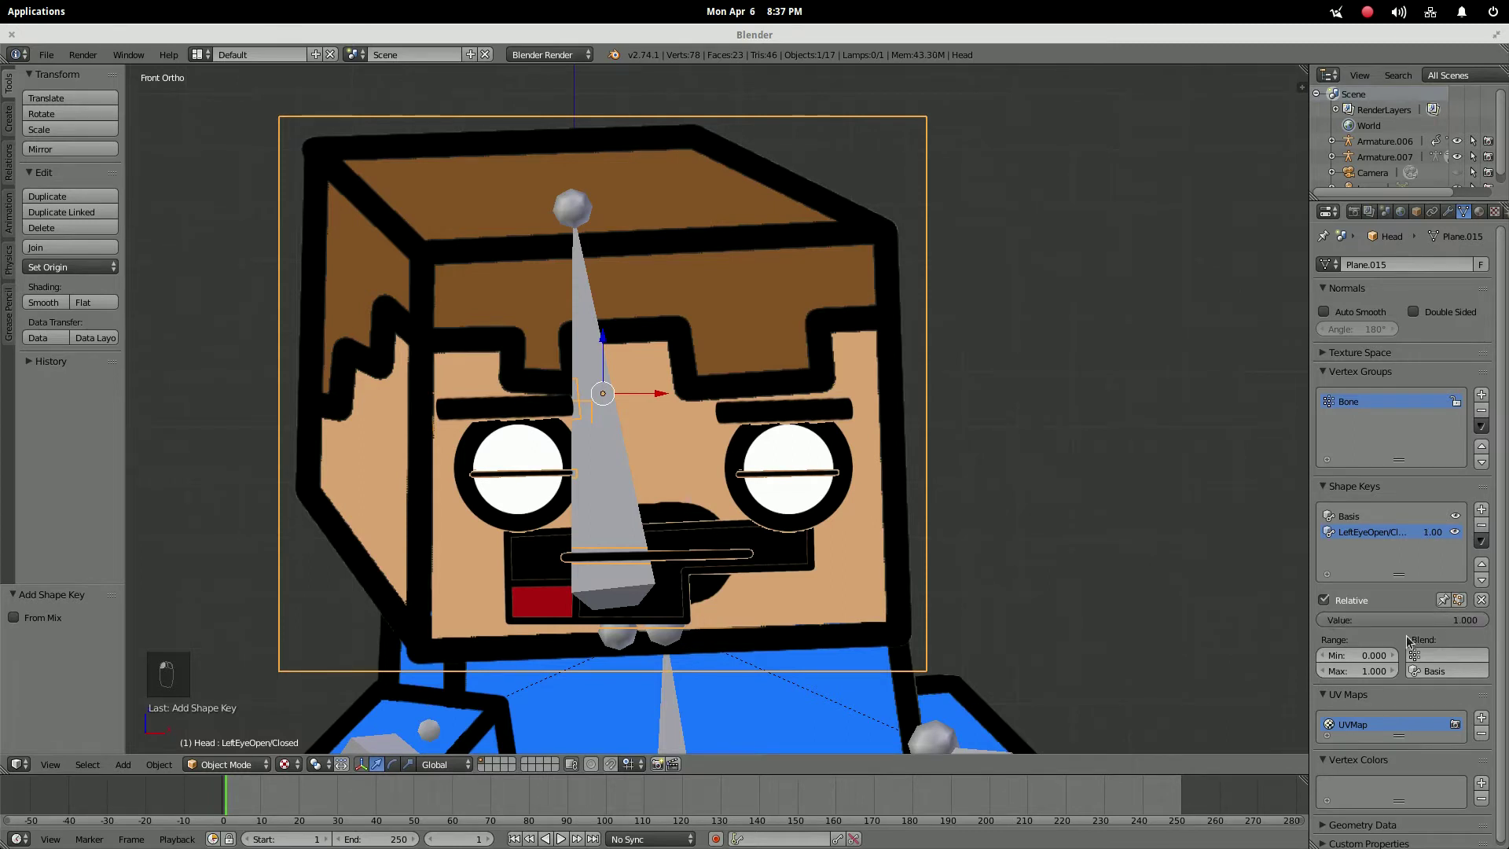
In Edit Mode, select the four corners of the character's open left eye plane and move it backward along Y behind the face
{"action": "key", "text": "Tab"}
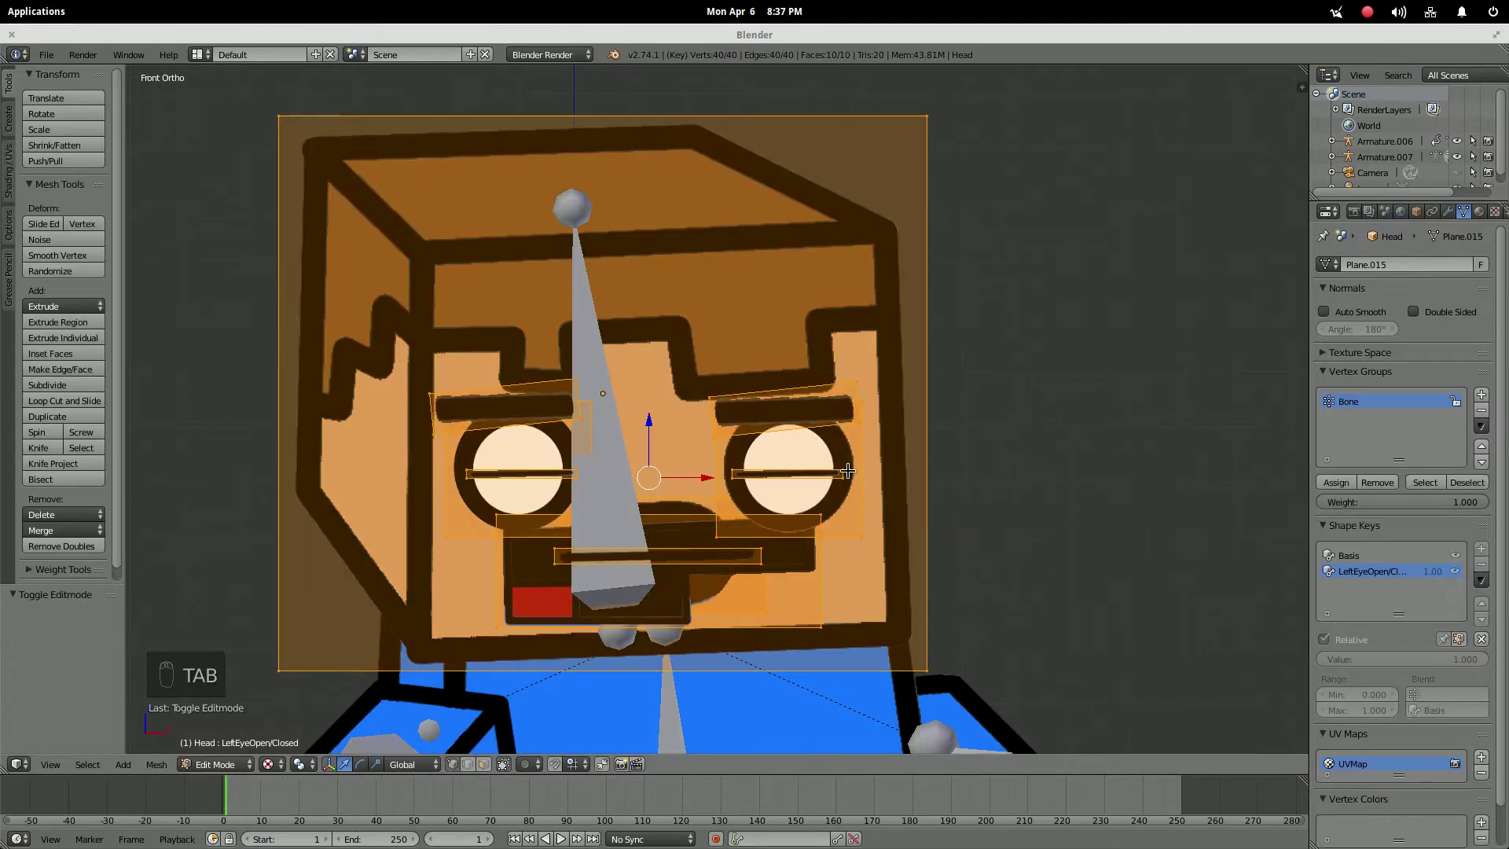
{"action": "scroll", "coordinate": [855, 472], "scroll_direction": "up", "scroll_amount": 8}
{"action": "key", "text": "a"}
{"action": "key", "text": "a"}
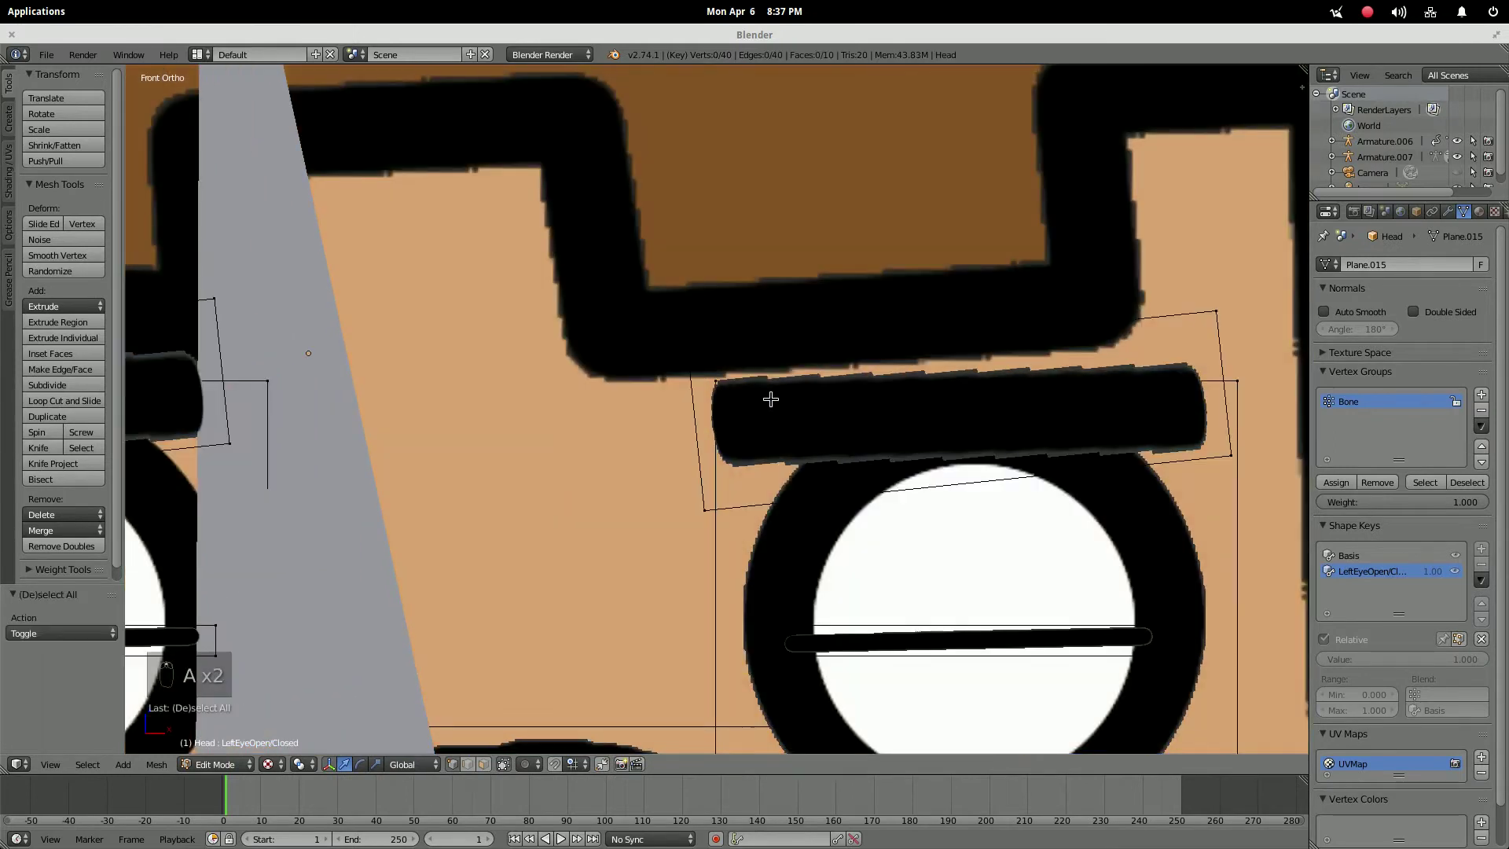
{"action": "right_click_drag", "start_coordinate": [713, 382], "coordinate": [656, 360]}
{"action": "key", "text": "ctrl+z"}
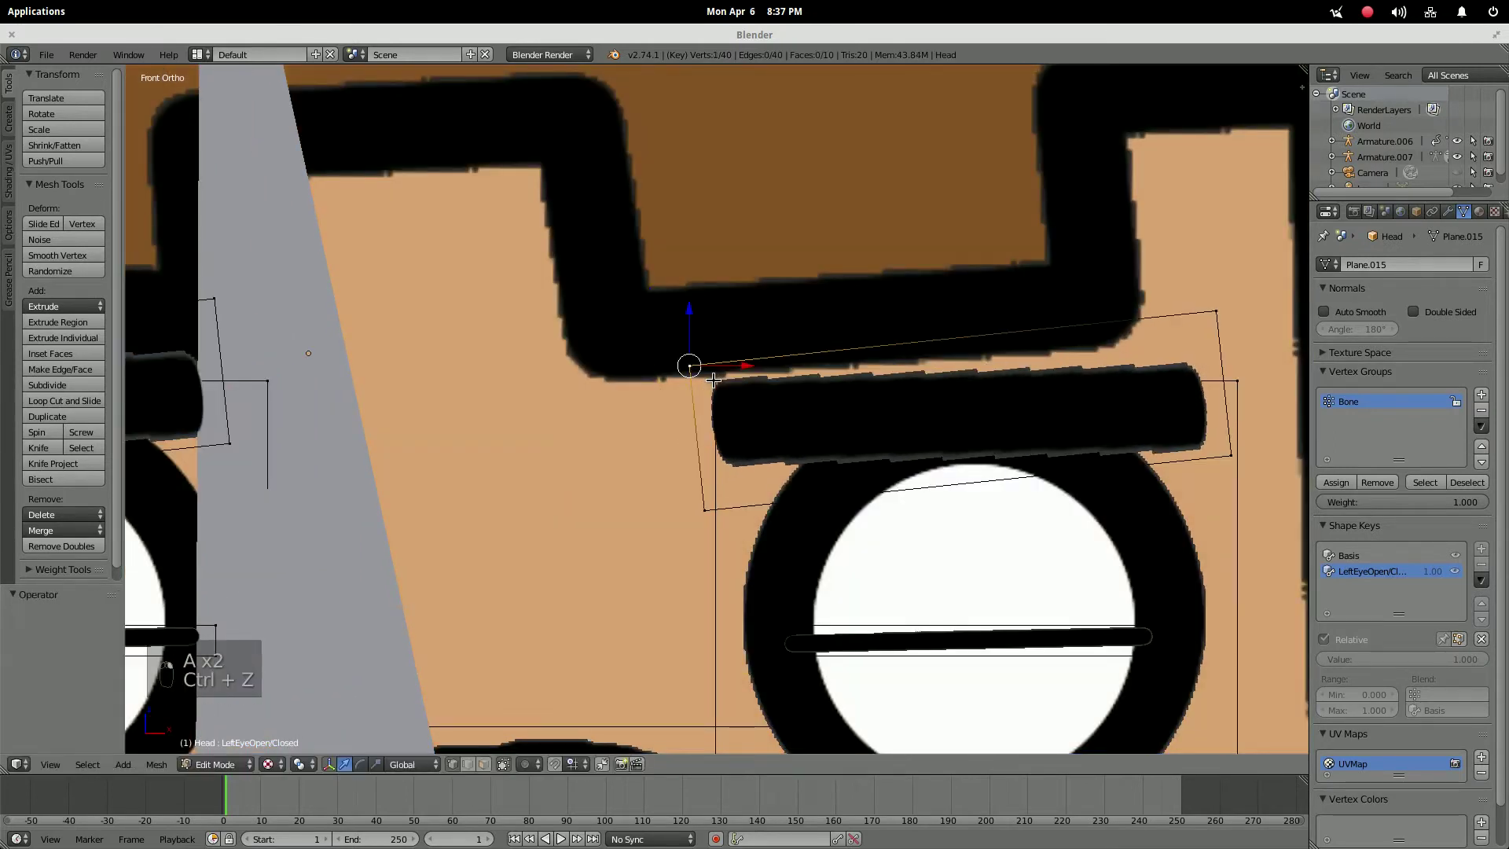
{"action": "middle_click_drag", "start_coordinate": [783, 388], "coordinate": [697, 408]}
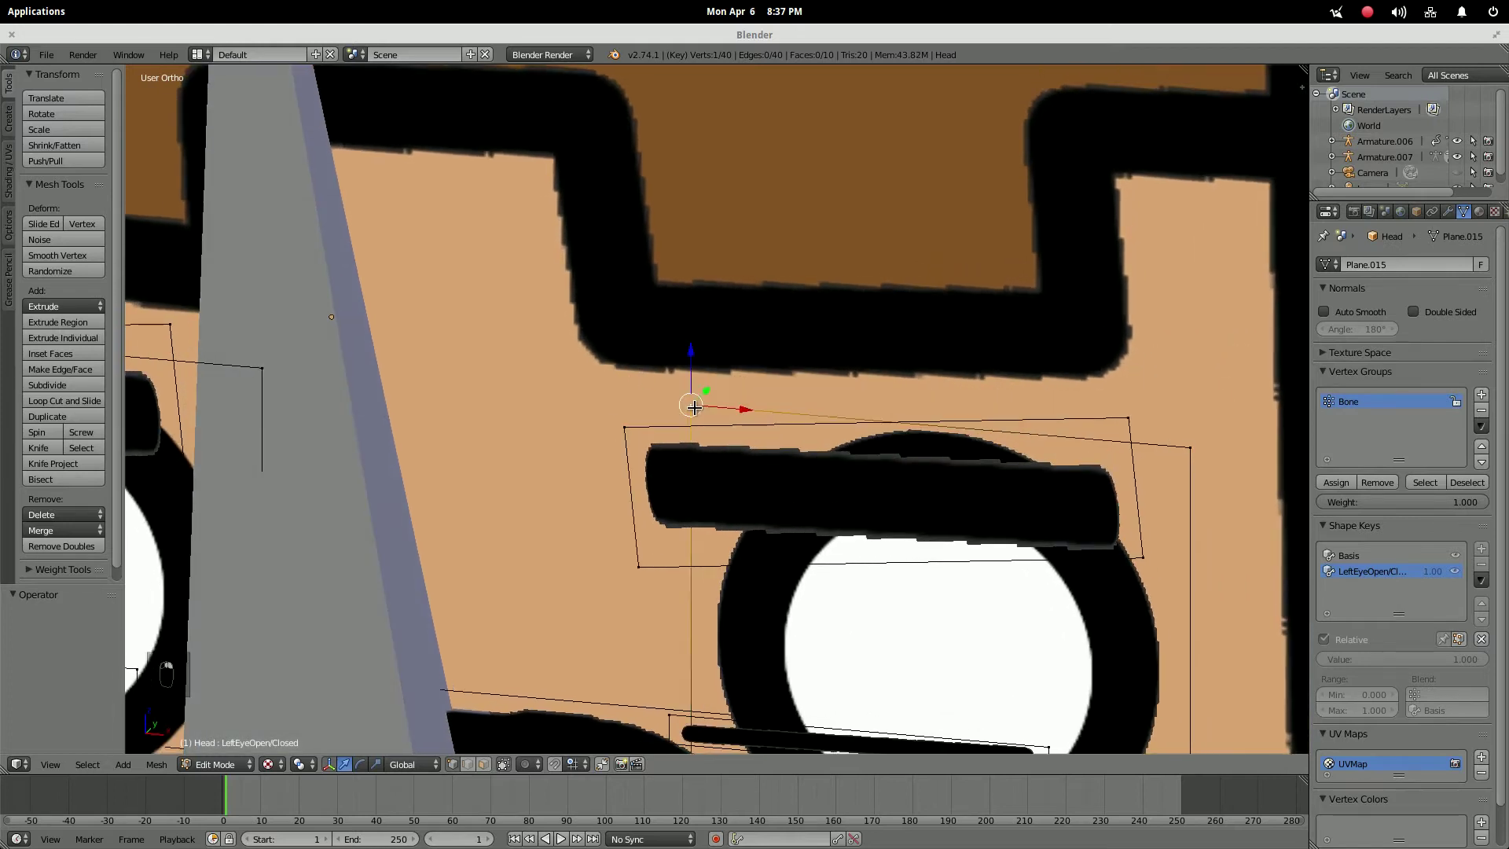
{"action": "scroll", "coordinate": [797, 403], "scroll_direction": "down", "scroll_amount": 2}
{"action": "right_click", "coordinate": [1045, 438], "text": "shift"}
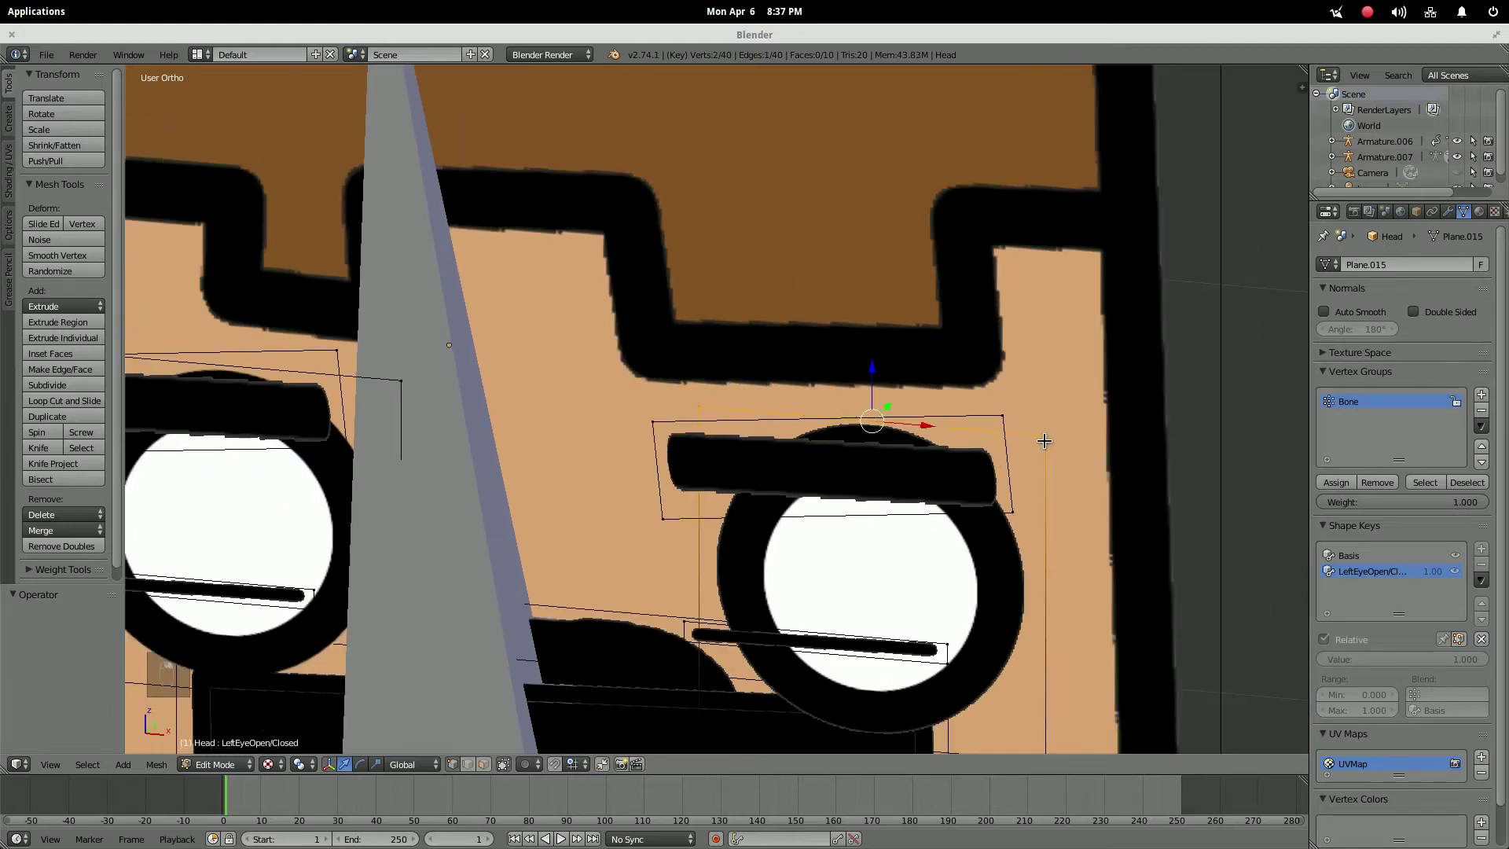
{"action": "middle_click_drag", "start_coordinate": [1037, 492], "coordinate": [1053, 281], "text": "shift"}
{"action": "right_click", "coordinate": [722, 498], "text": "shift"}
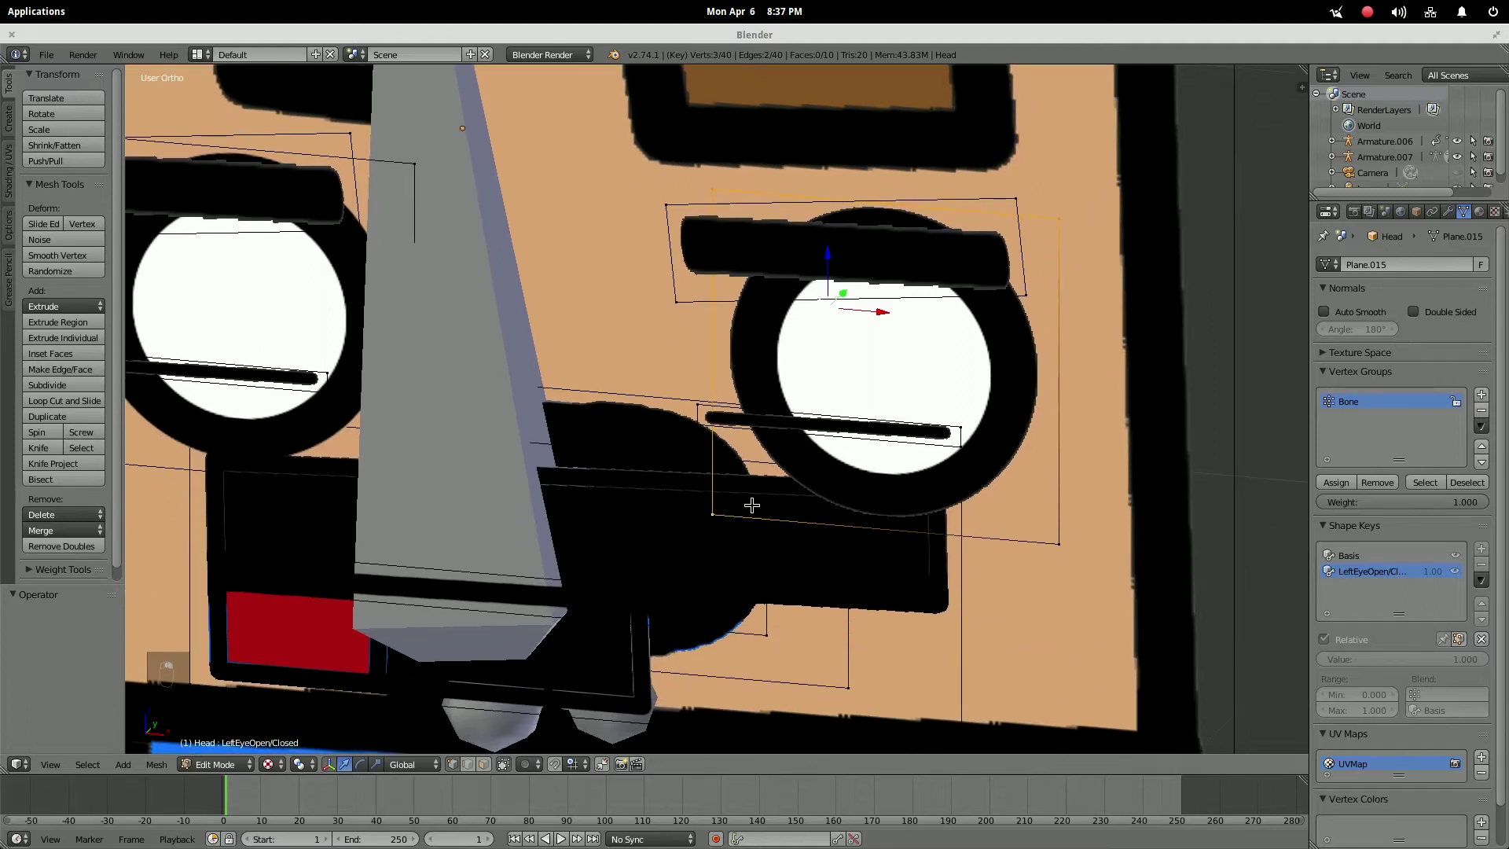
{"action": "right_click", "coordinate": [1060, 551], "text": "shift"}
{"action": "middle_click_drag", "start_coordinate": [1060, 469], "coordinate": [935, 452]}
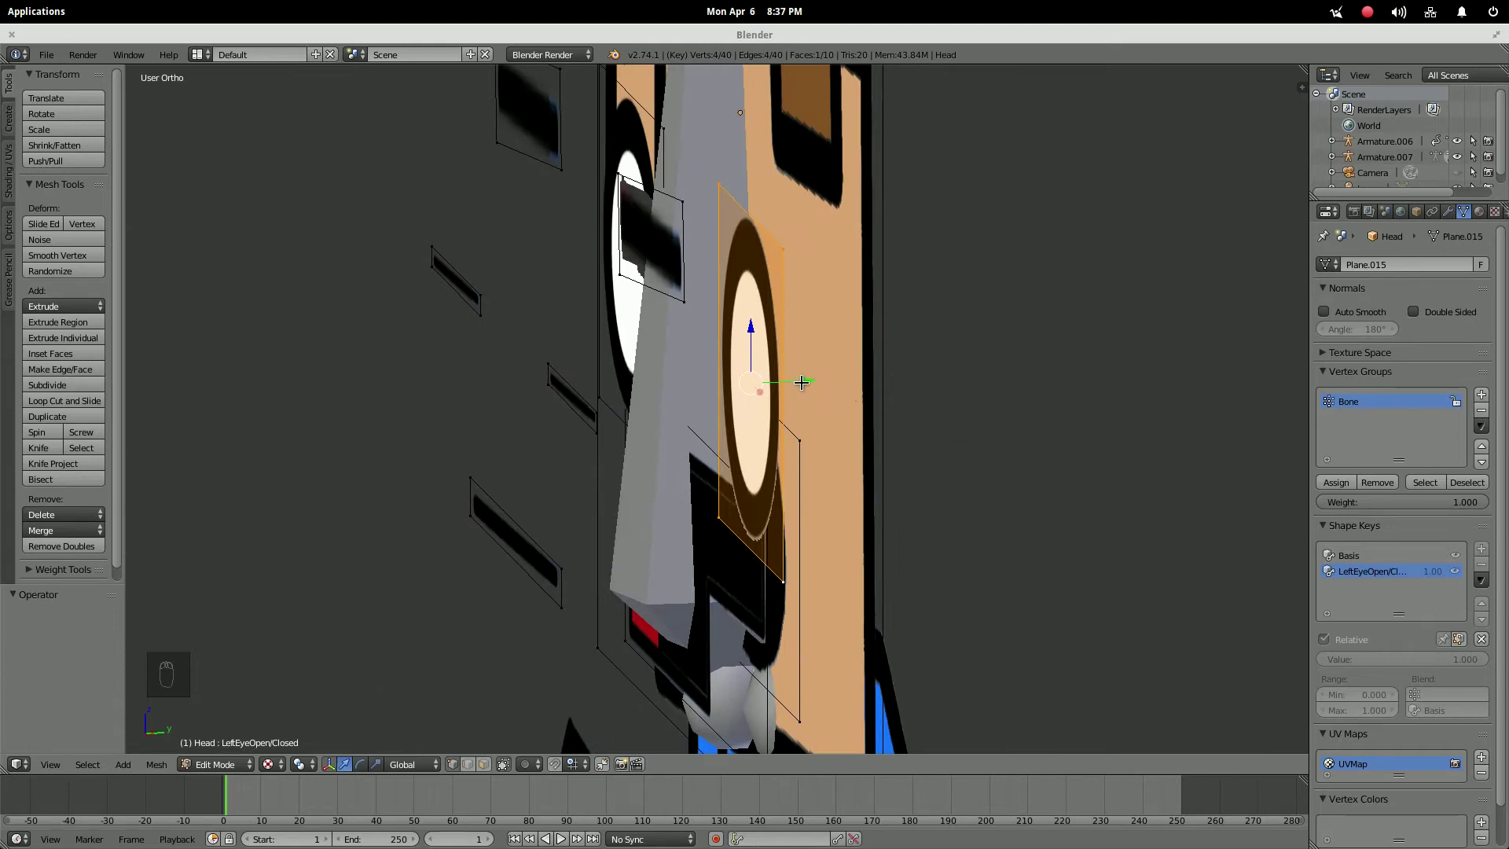
{"action": "left_click_drag", "start_coordinate": [808, 382], "coordinate": [953, 398]}
Select only the left eye's closed-eye line plane and move it forward by -0.214 along the Y axis
{"action": "middle_click_drag", "start_coordinate": [769, 257], "coordinate": [568, 390]}
{"action": "key", "text": "a"}
{"action": "key", "text": "b"}
{"action": "left_click_drag", "start_coordinate": [551, 358], "coordinate": [674, 431]}
{"action": "middle_click_drag", "start_coordinate": [676, 407], "coordinate": [640, 399]}
{"action": "left_click_drag", "start_coordinate": [647, 383], "coordinate": [639, 383]}
{"action": "left_click", "coordinate": [496, 380]}
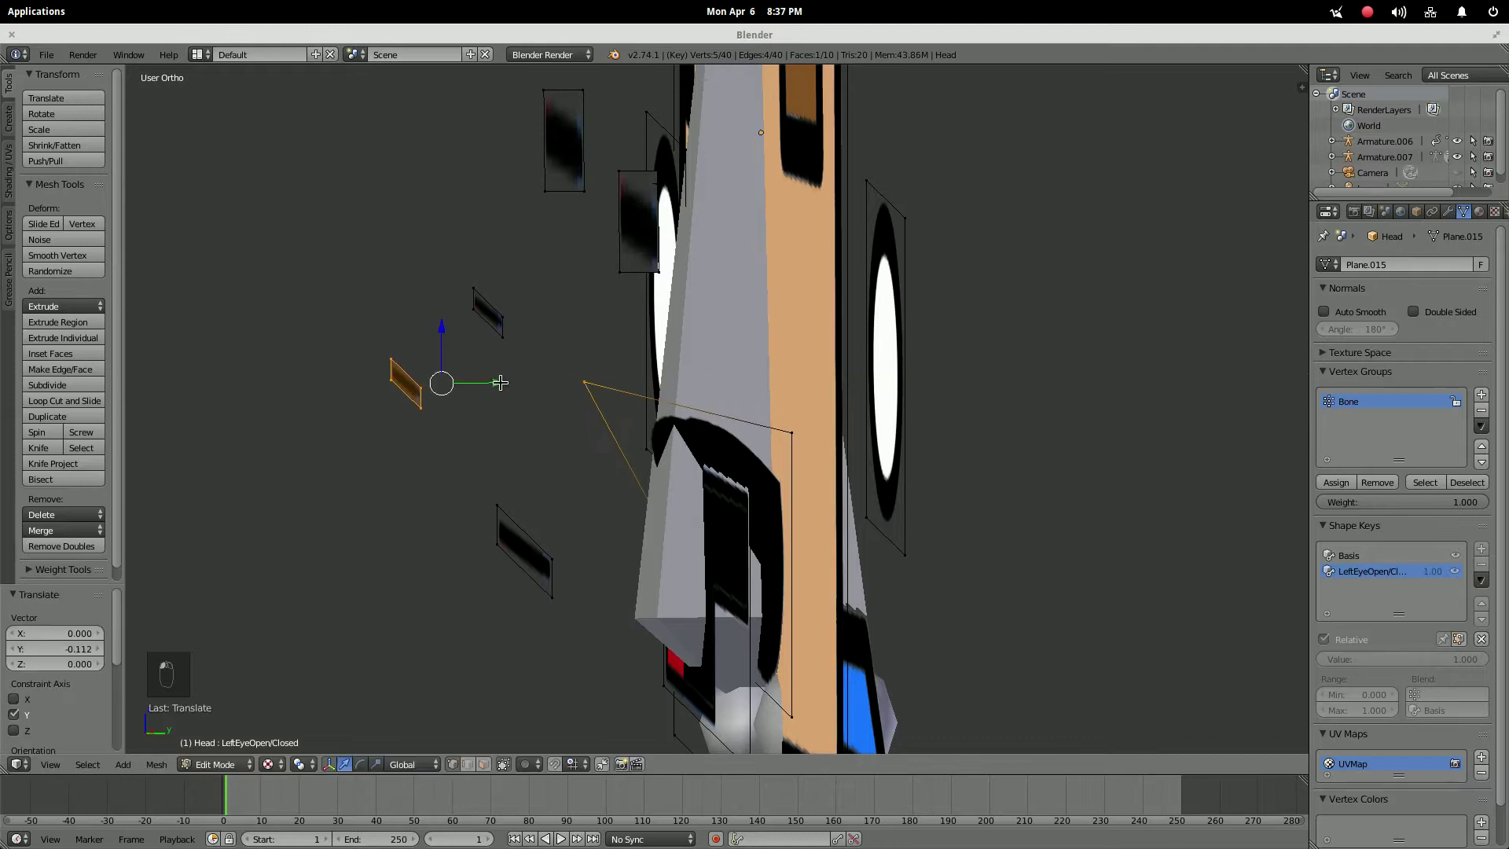
{"action": "key", "text": "ctrl+z"}
{"action": "key", "text": "g"}
{"action": "key", "text": "y"}
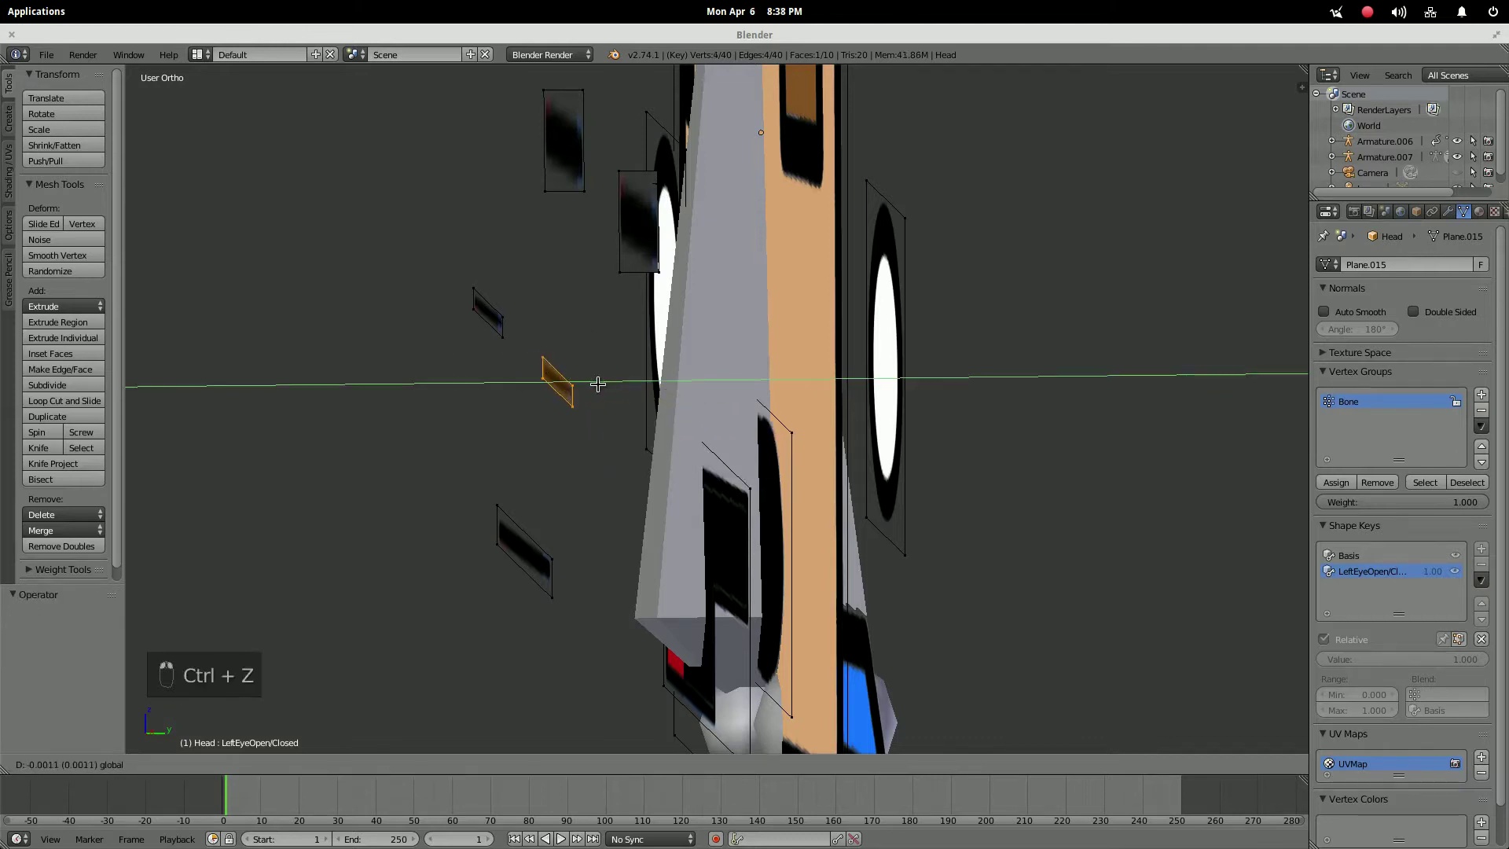
{"action": "left_click", "coordinate": [323, 409]}
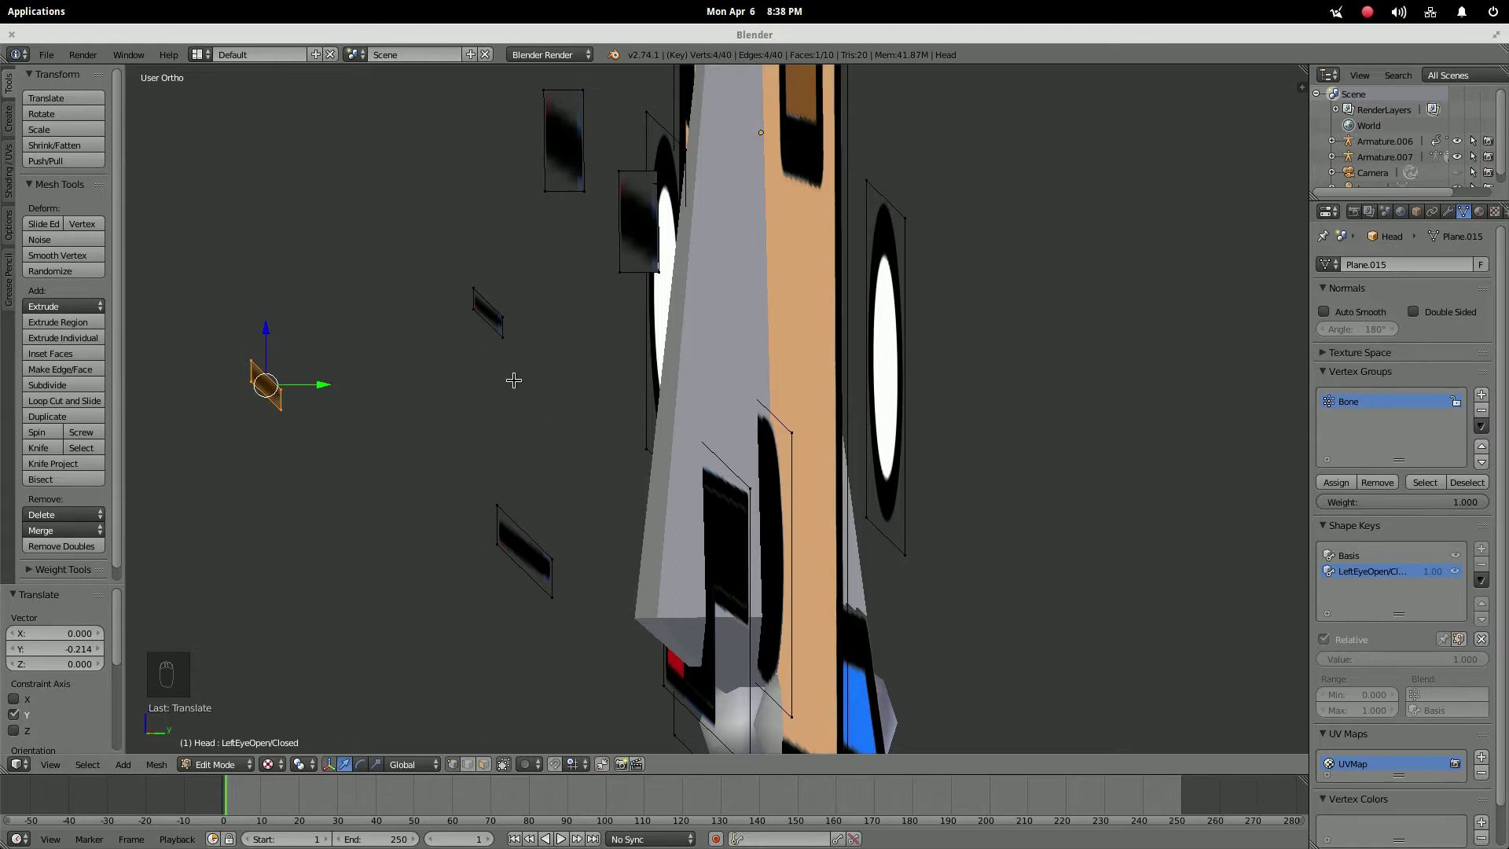
Return to Object Mode in front view and set the LeftEyeOpen/Closed value to 0.000
{"action": "key", "text": "Tab"}
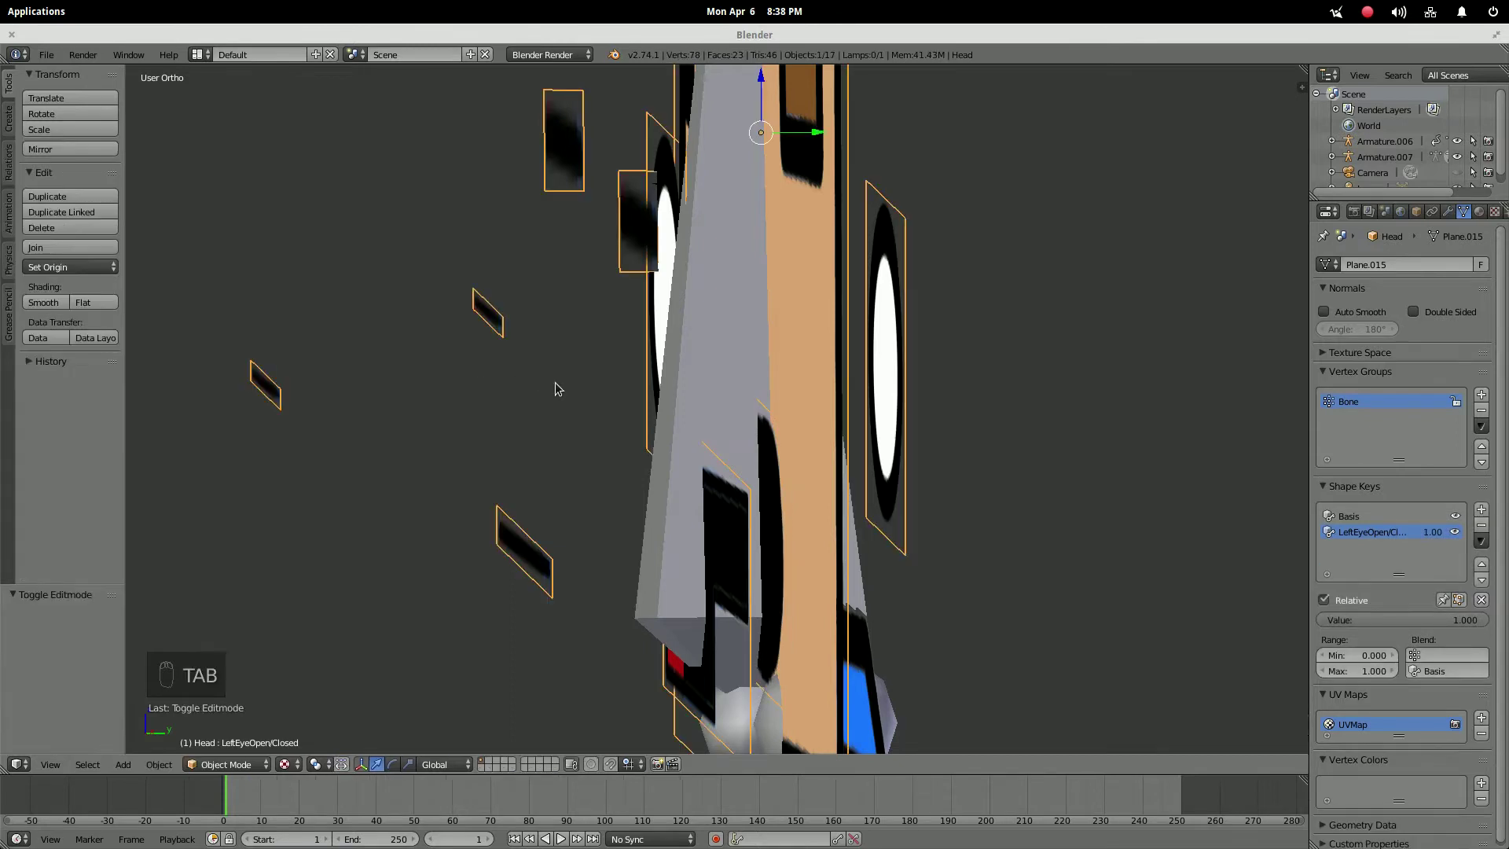
{"action": "key", "text": "KP_1"}
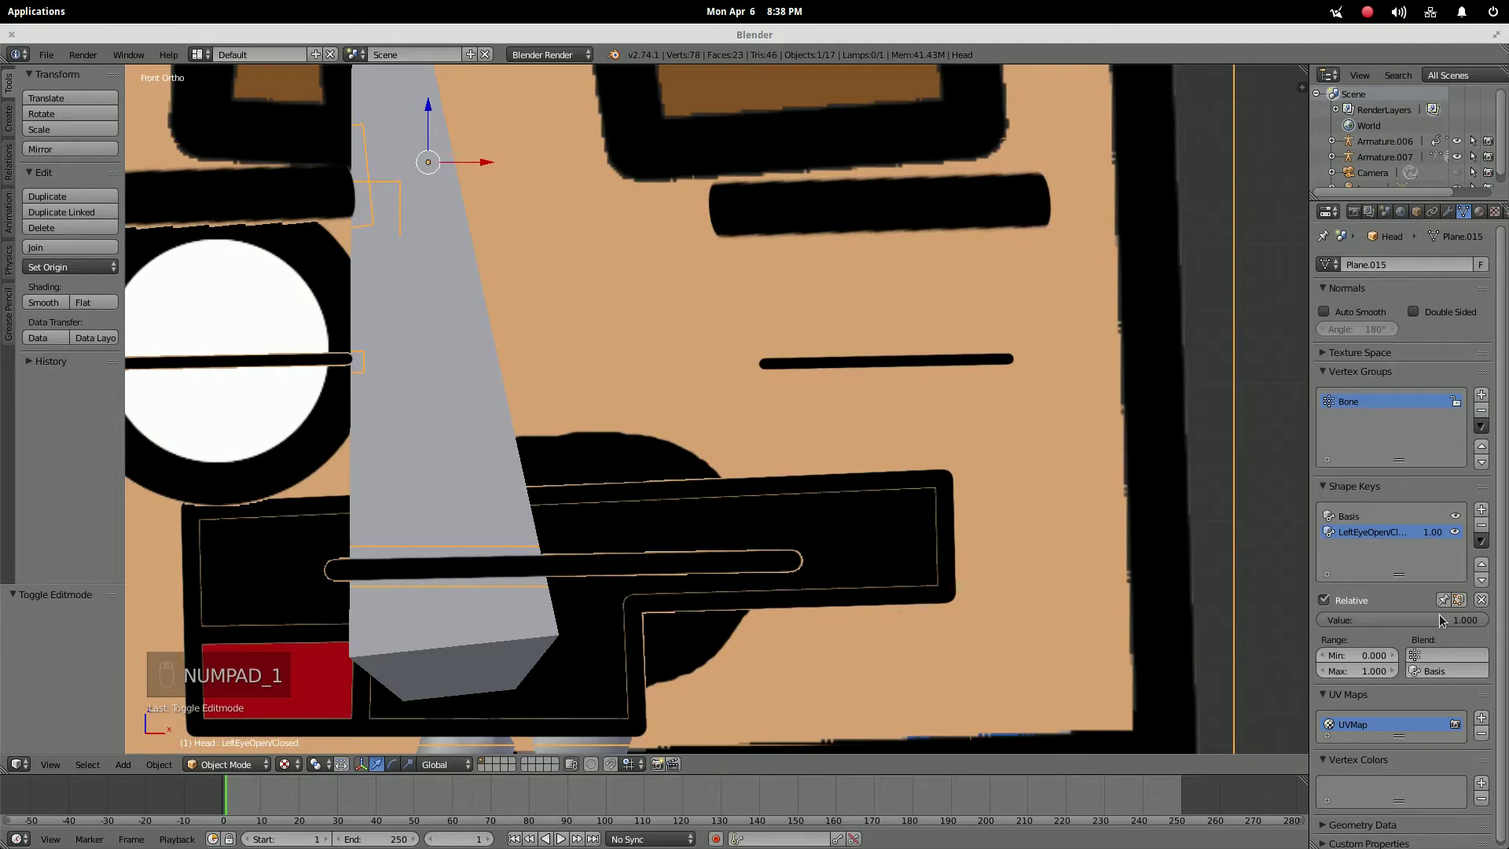
{"action": "left_click_drag", "start_coordinate": [1445, 621], "coordinate": [1329, 621]}
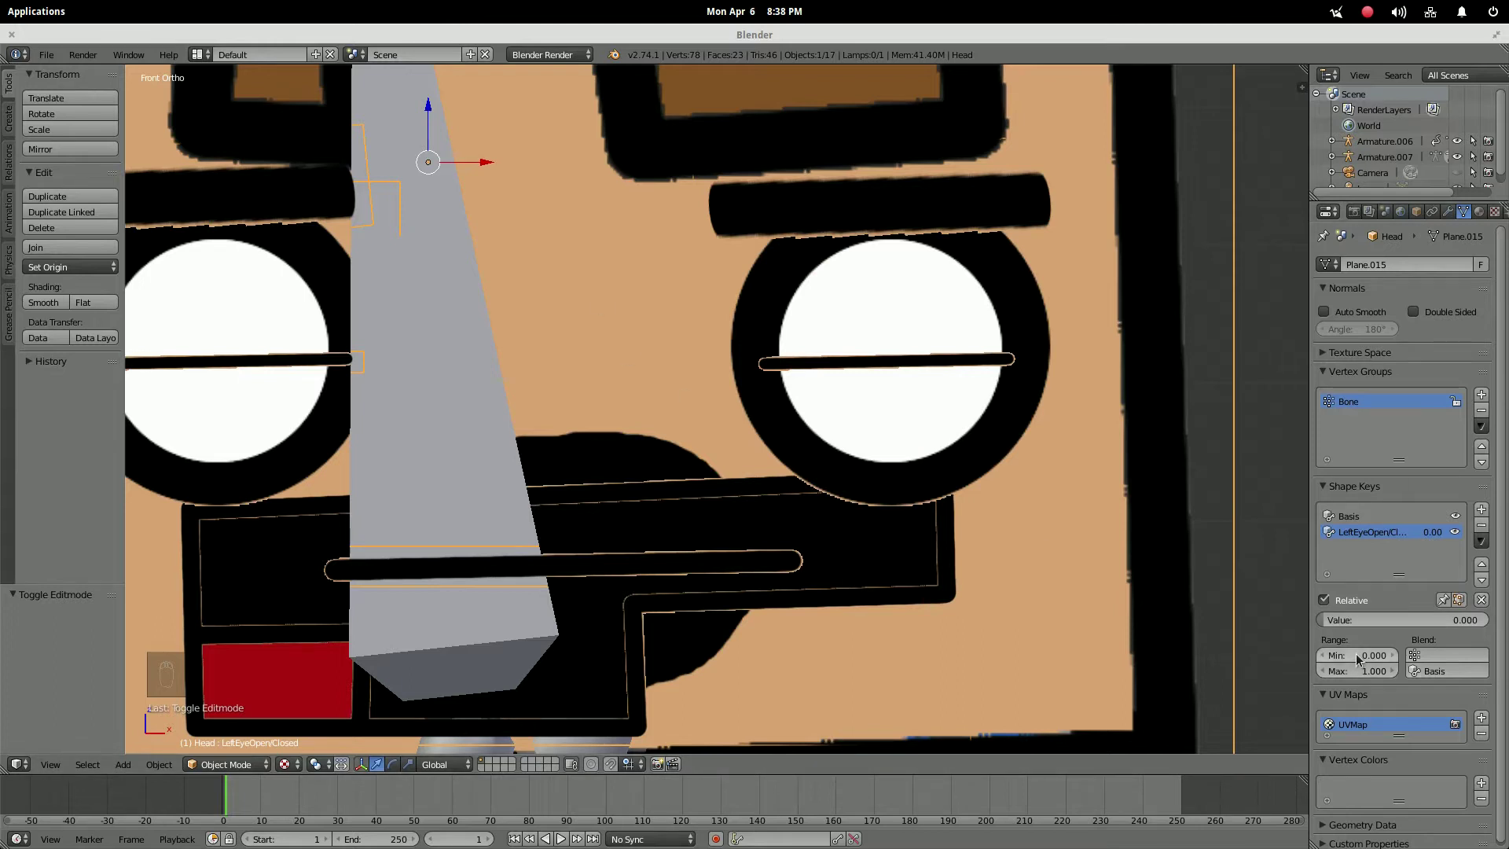
Set the shape key's range minimum to -1 and lower its value to -1.000
{"action": "left_click", "coordinate": [1356, 657]}
{"action": "type", "text": "-1"}
{"action": "key", "text": "Return"}
{"action": "left_click_drag", "start_coordinate": [1403, 621], "coordinate": [1319, 620]}
{"action": "mouse_move", "coordinate": [1319, 620]}
{"action": "left_mouse_down"}
{"action": "mouse_move", "coordinate": [1488, 620]}
{"action": "mouse_move", "coordinate": [1336, 620]}
{"action": "left_mouse_up"}
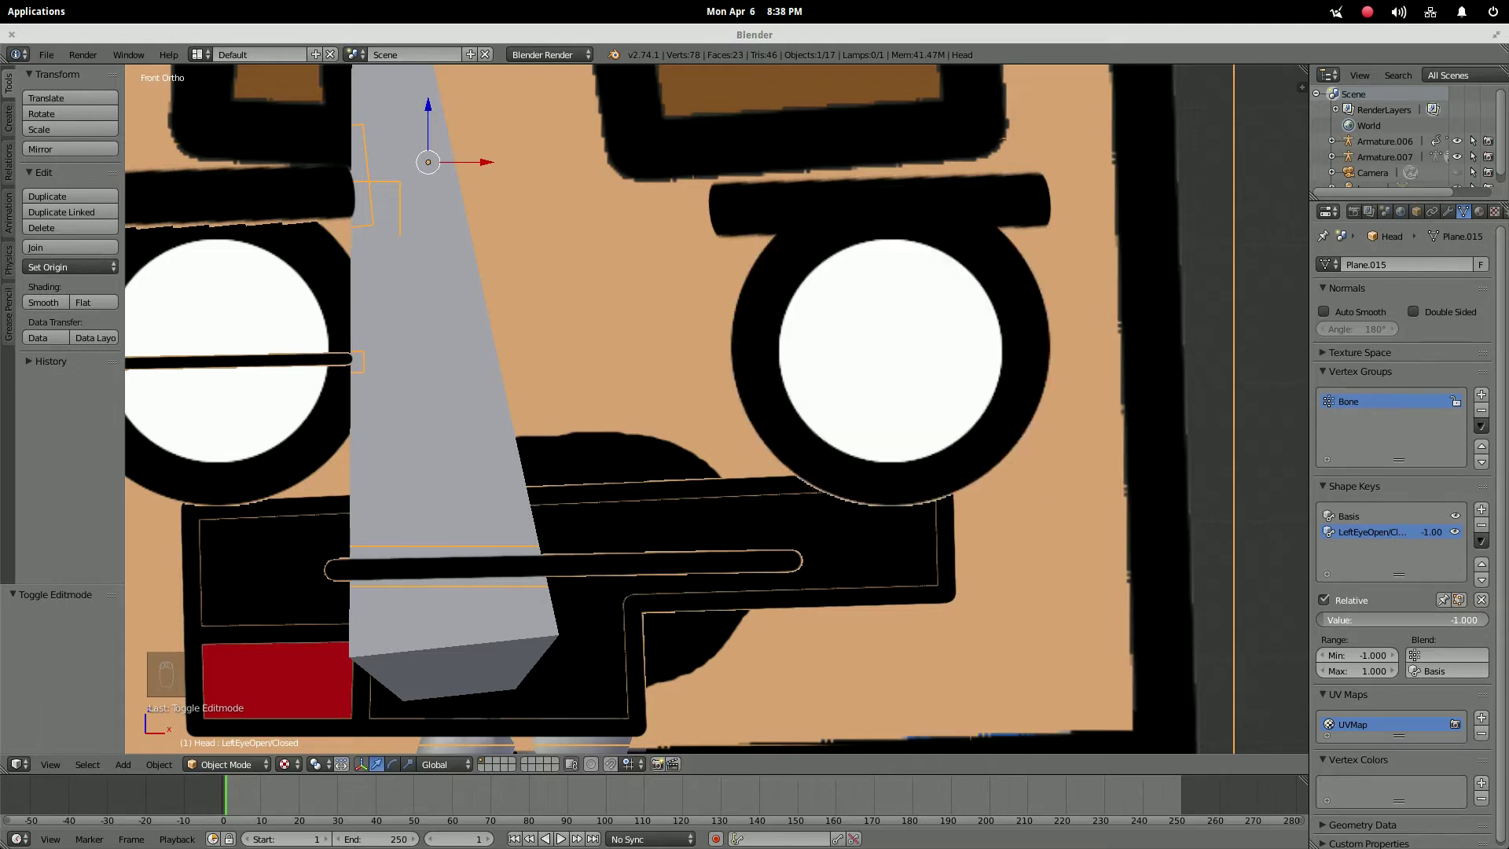
Insert a keyframe for the LeftEyeOpen/Closed value of -1.000 at frame 1
{"action": "scroll", "coordinate": [1046, 506], "scroll_direction": "down", "scroll_amount": 3}
{"action": "middle_click_drag", "start_coordinate": [999, 427], "coordinate": [914, 499], "text": "shift"}
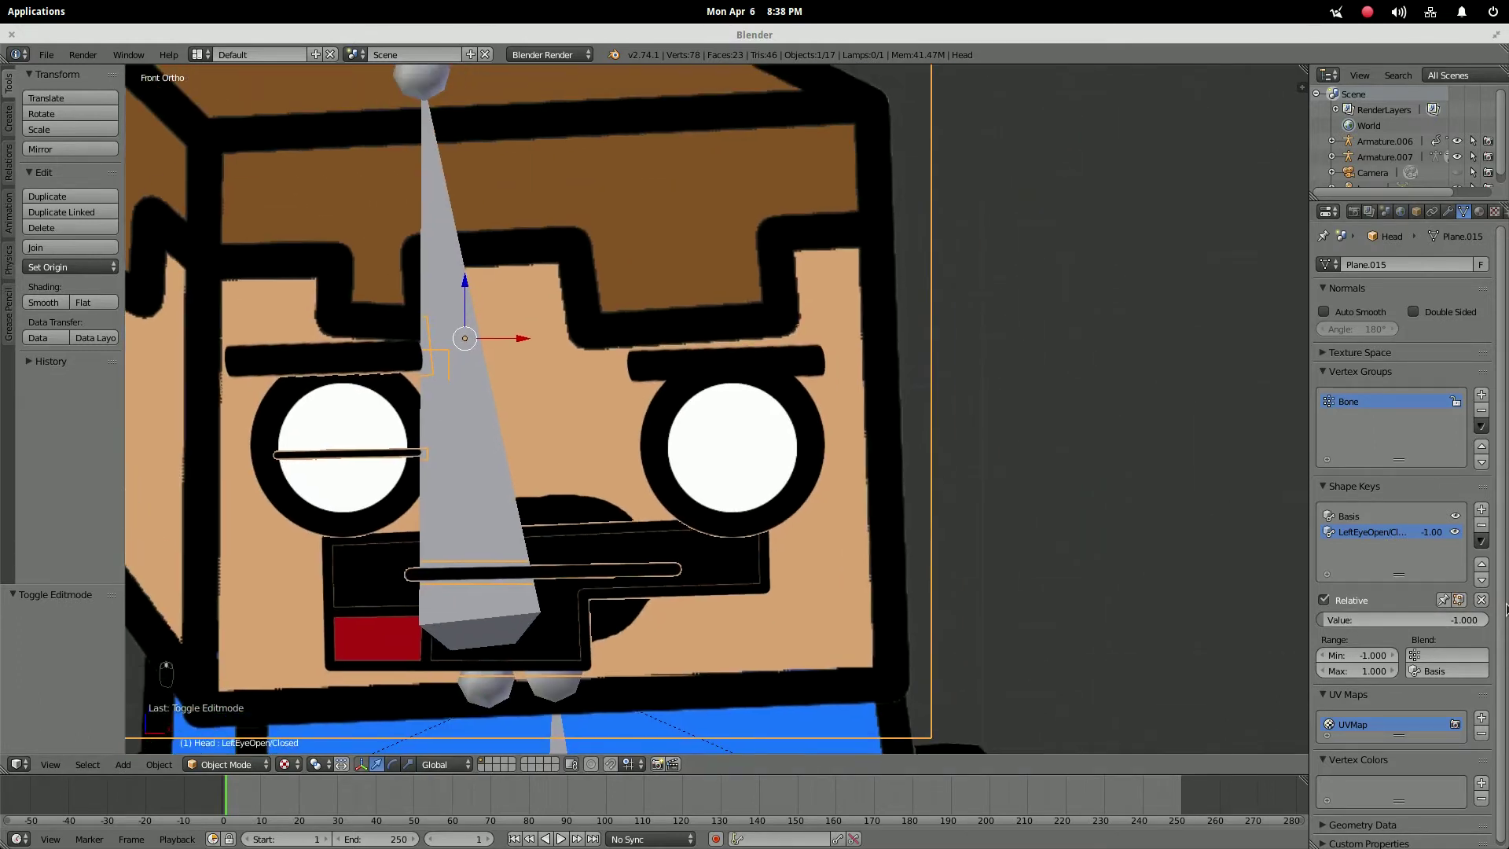
{"action": "scroll", "coordinate": [1334, 157], "scroll_direction": "down", "scroll_amount": 1}
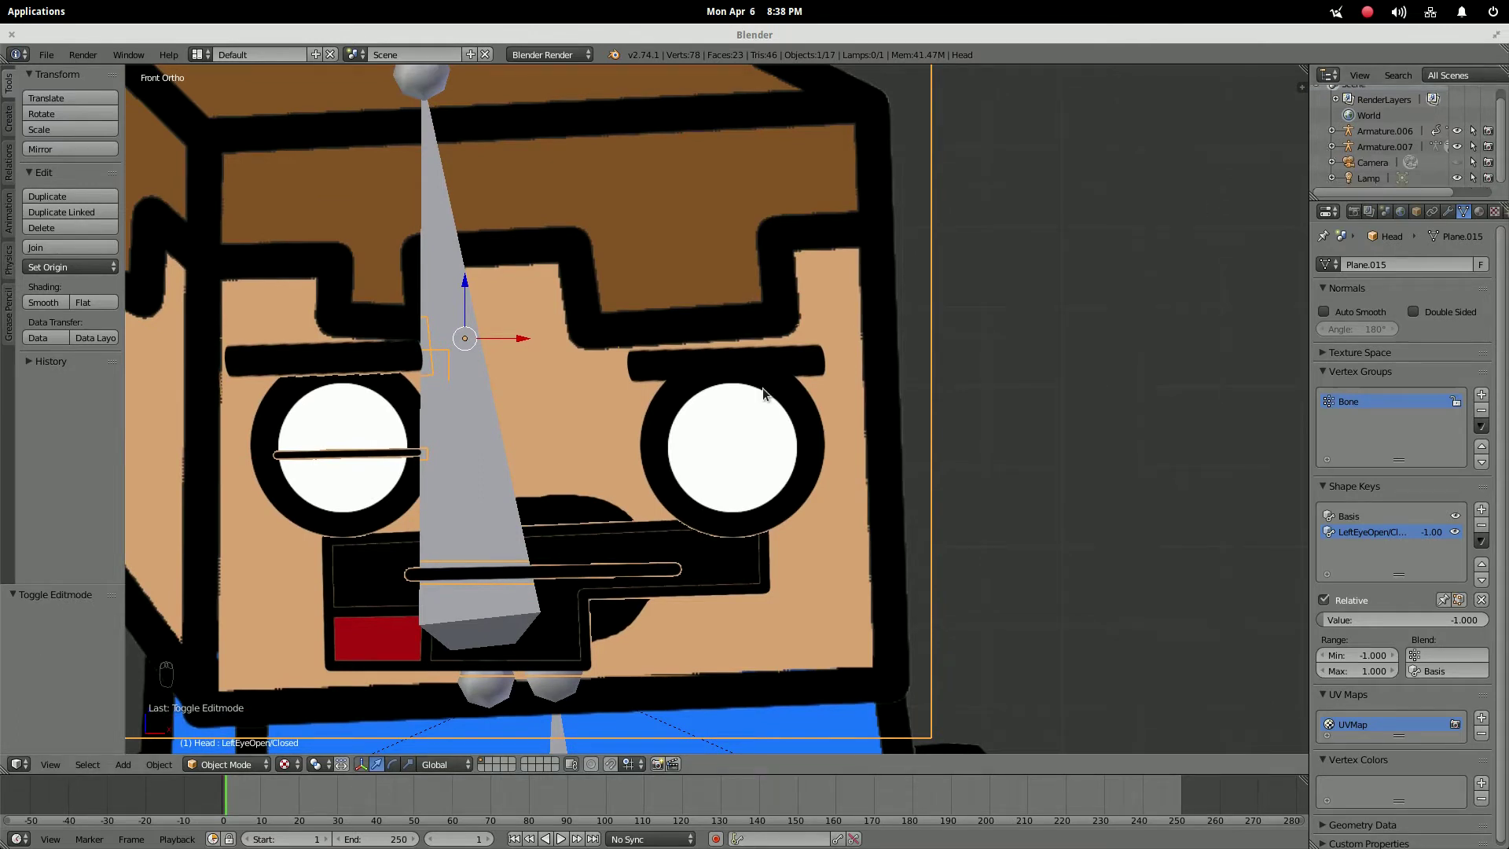
{"action": "middle_click_drag", "start_coordinate": [768, 387], "coordinate": [1021, 303], "text": "shift"}
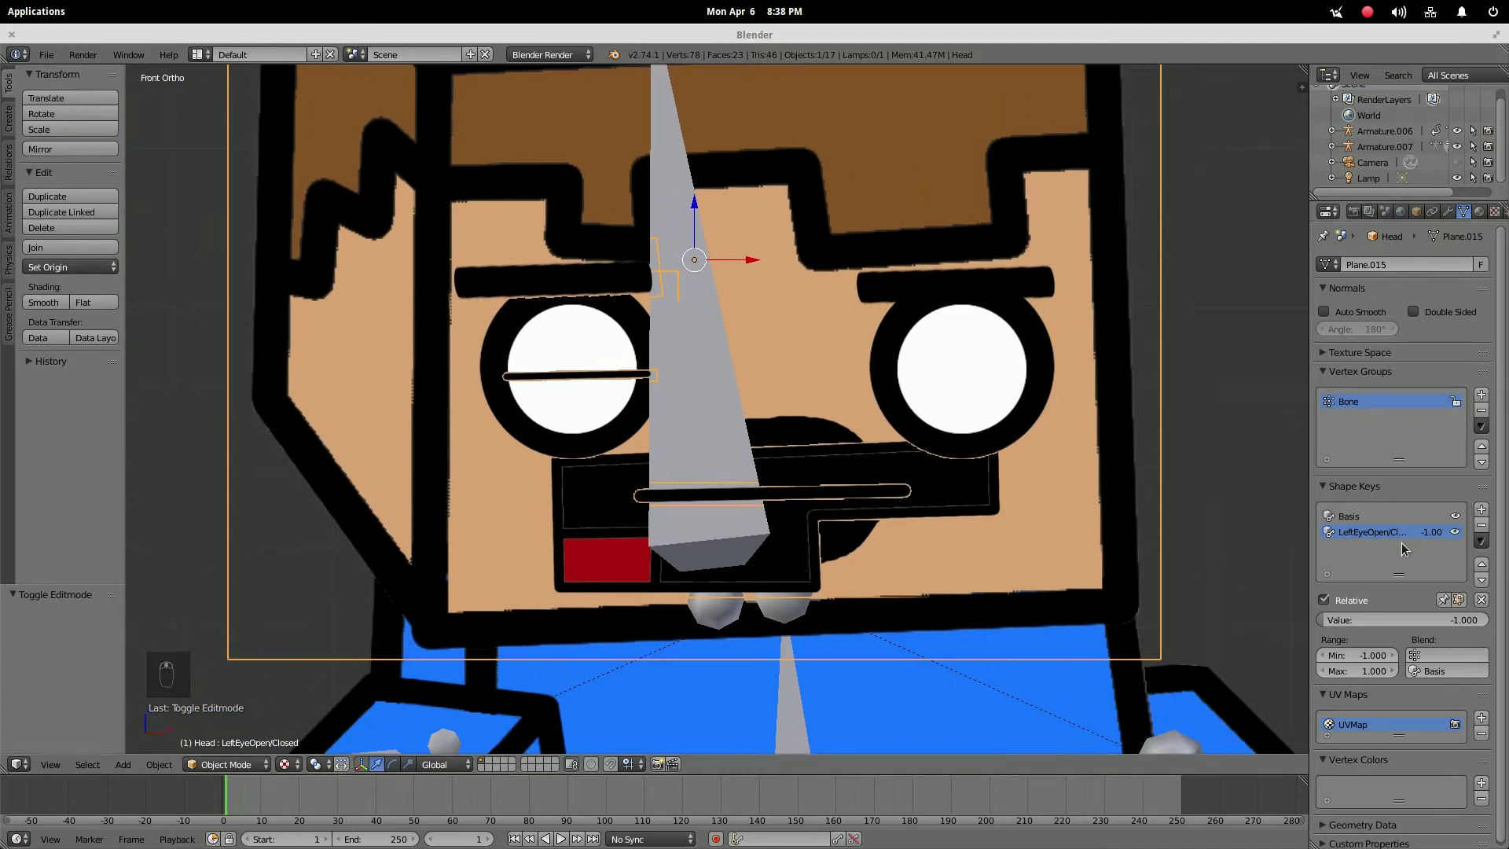
{"action": "key", "text": "i"}
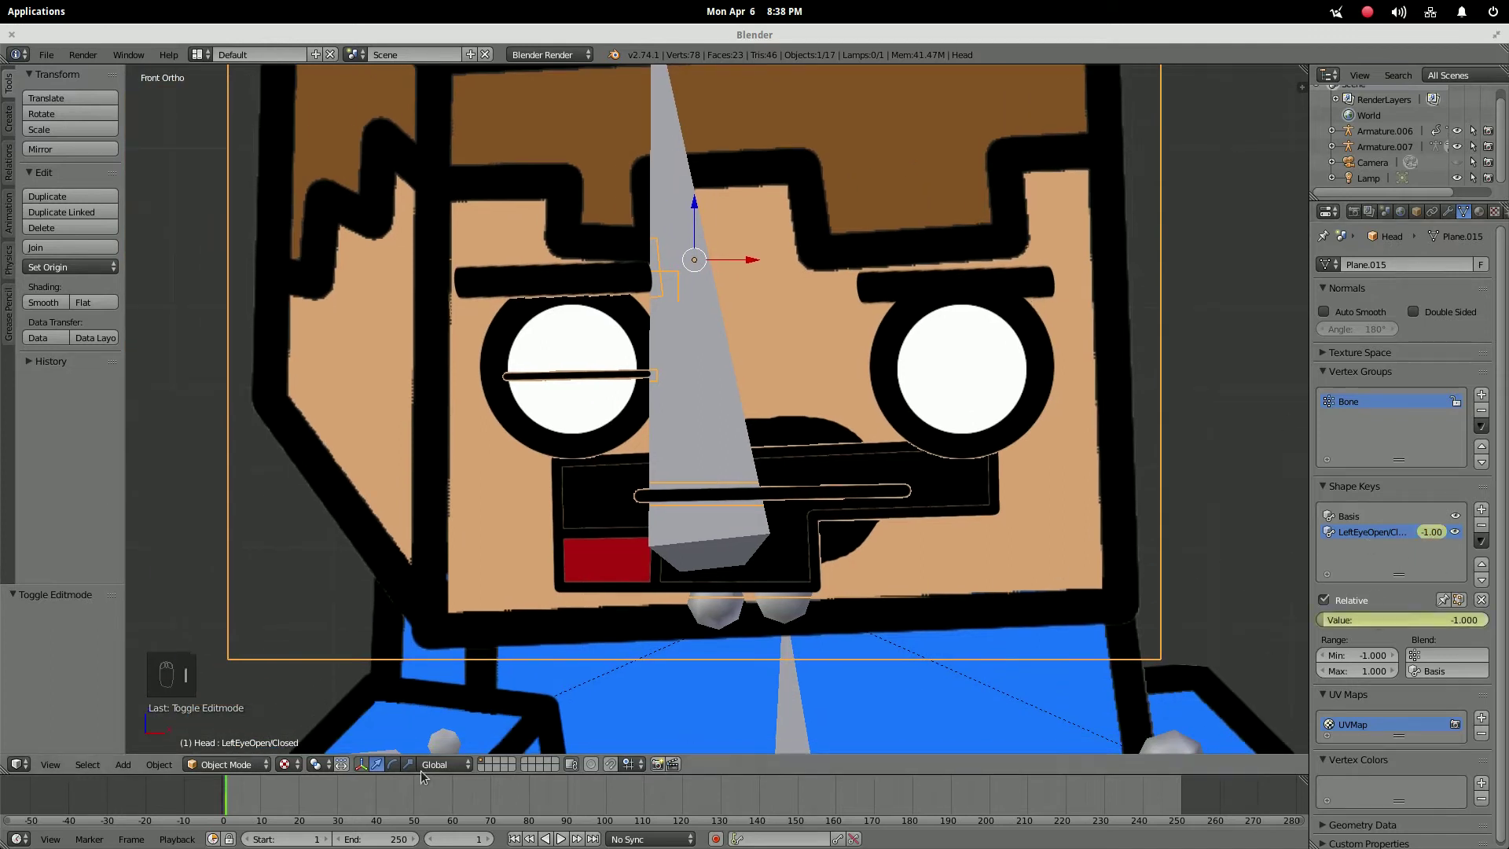
Advance to frame 2, set the LeftEyeOpen/Closed value to 1.000 and keyframe it
{"action": "left_click", "coordinate": [488, 839]}
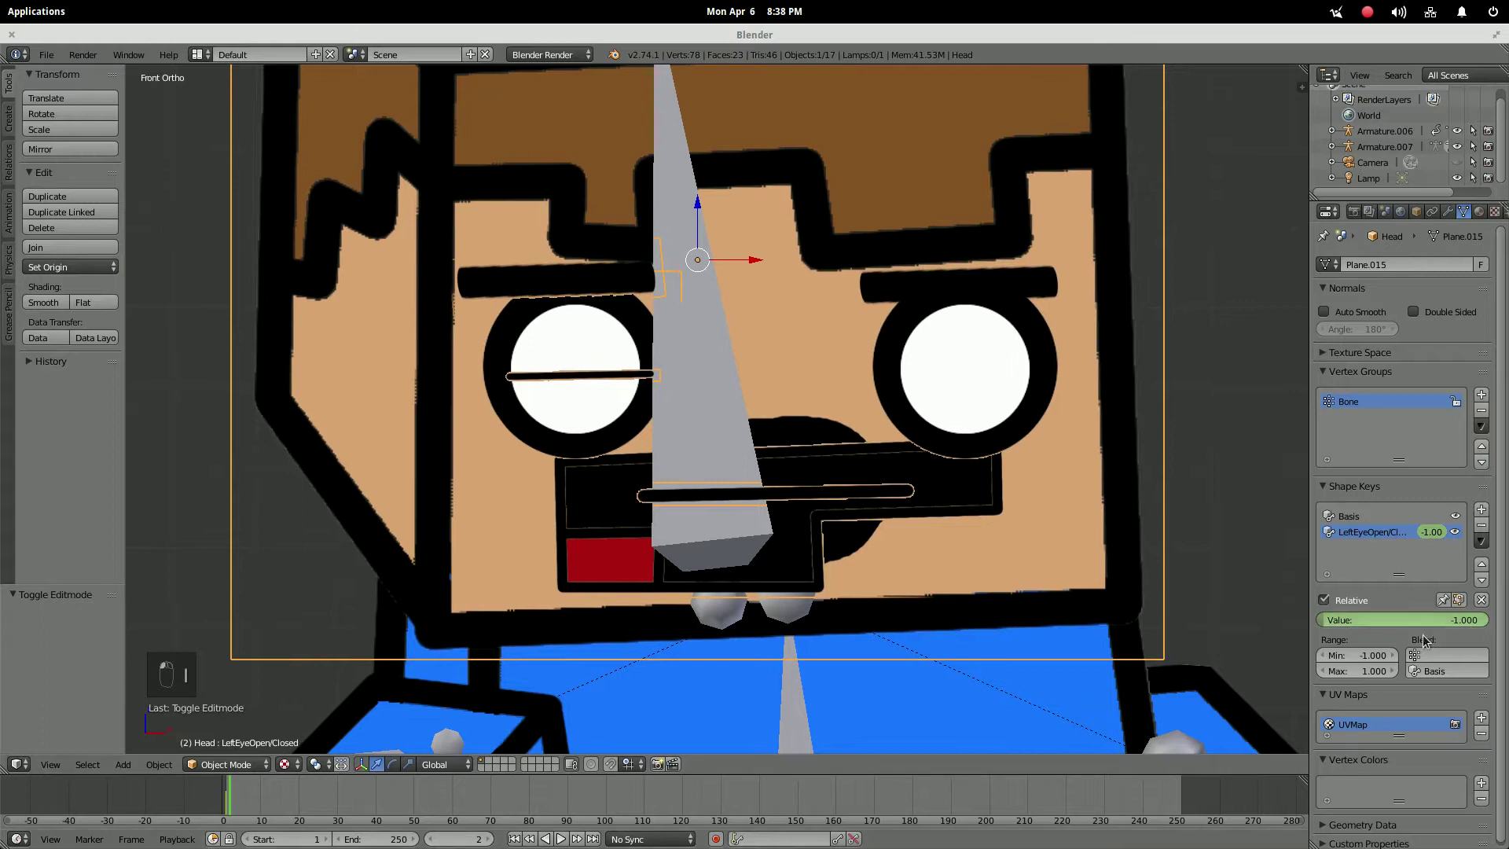
{"action": "left_click_drag", "start_coordinate": [1388, 620], "coordinate": [1485, 621]}
{"action": "key", "text": "i"}
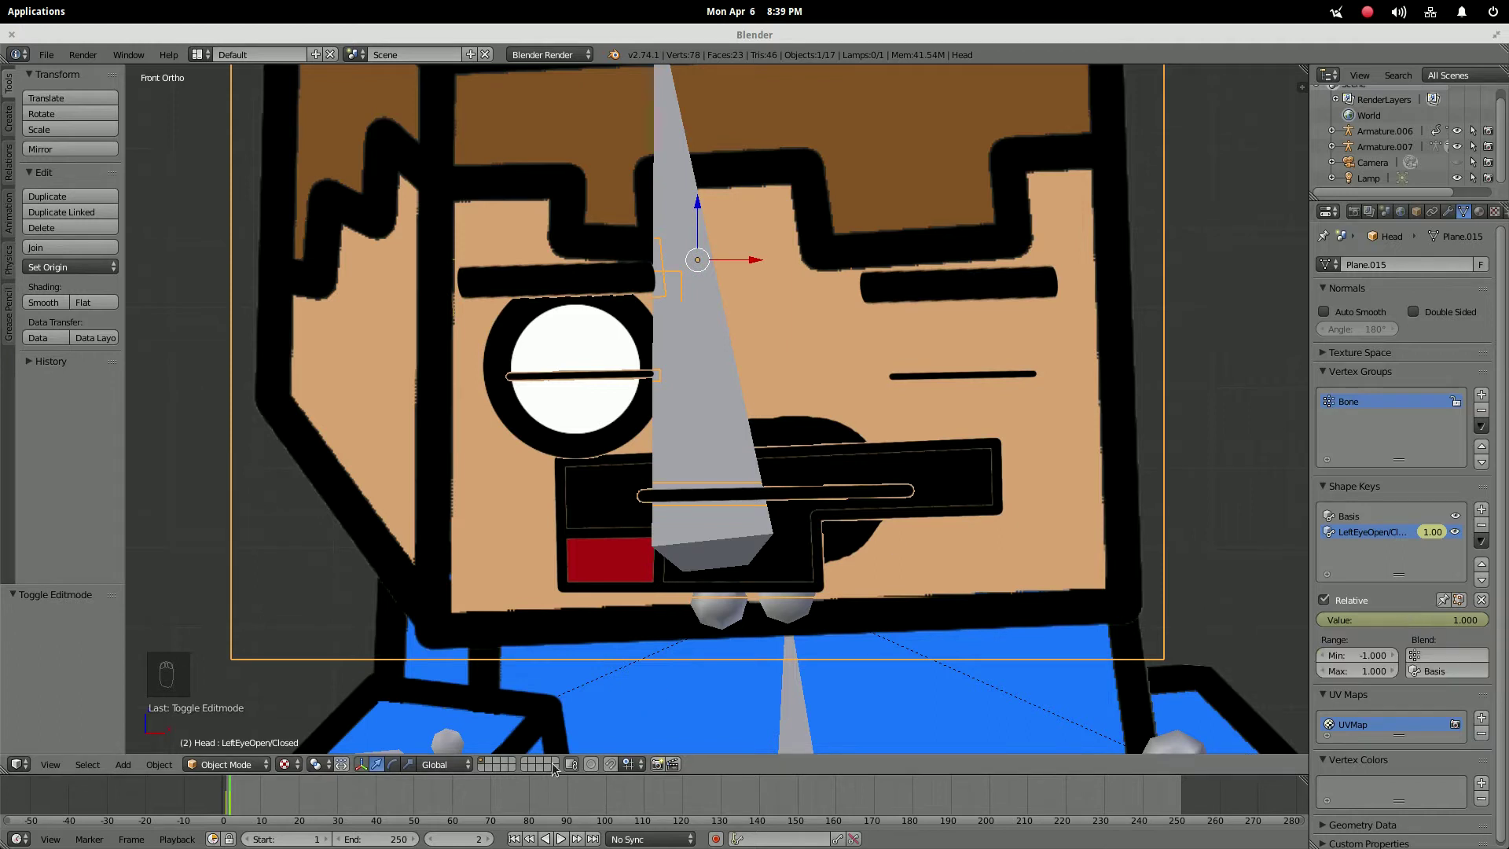
Play the animation to preview the blink keyframes, and return to frame 1
{"action": "left_click", "coordinate": [561, 838]}
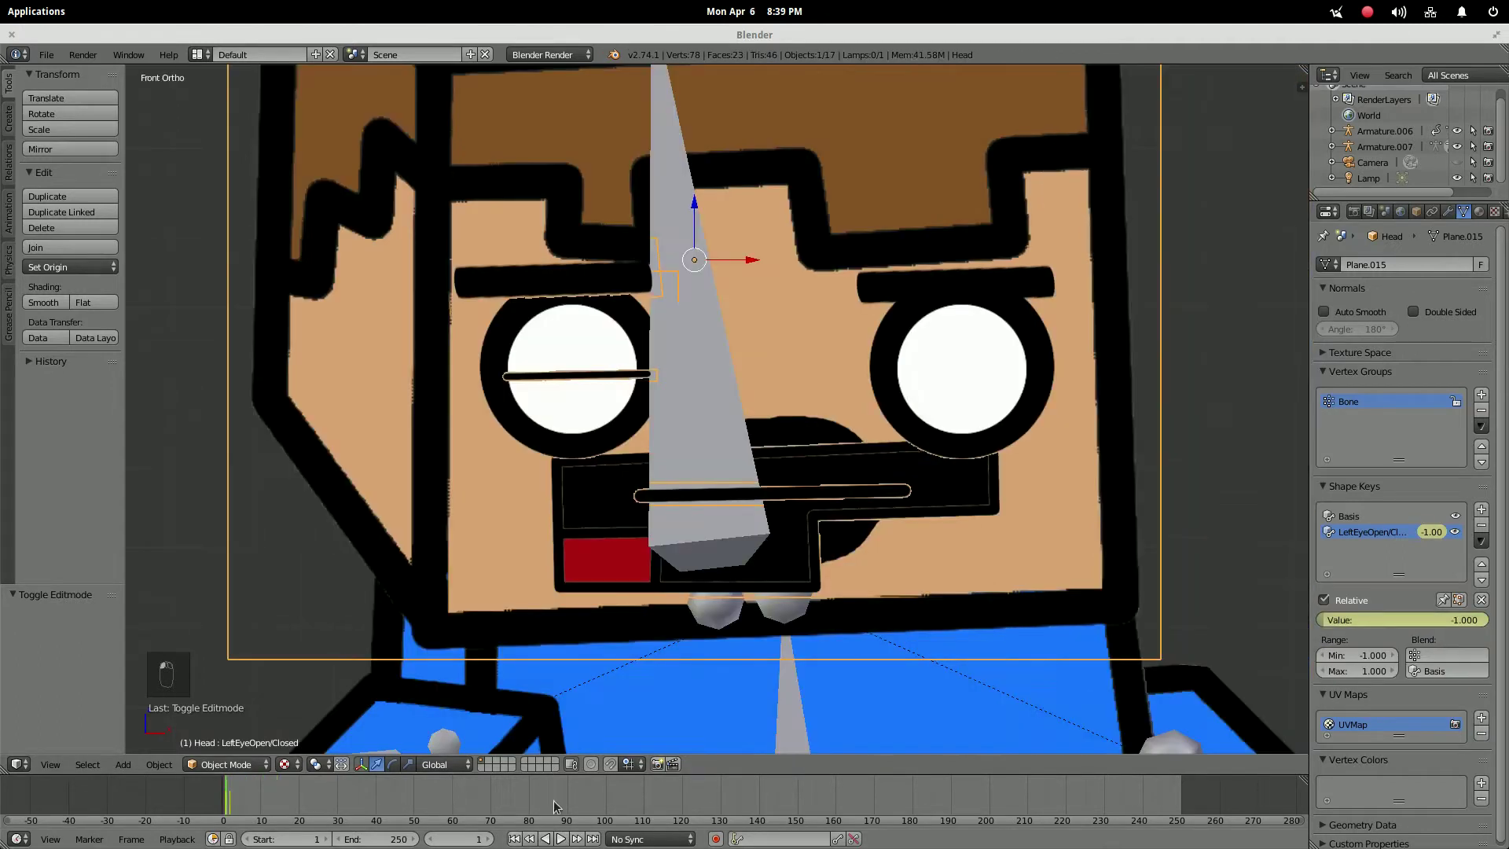
{"action": "left_click", "coordinate": [514, 838]}
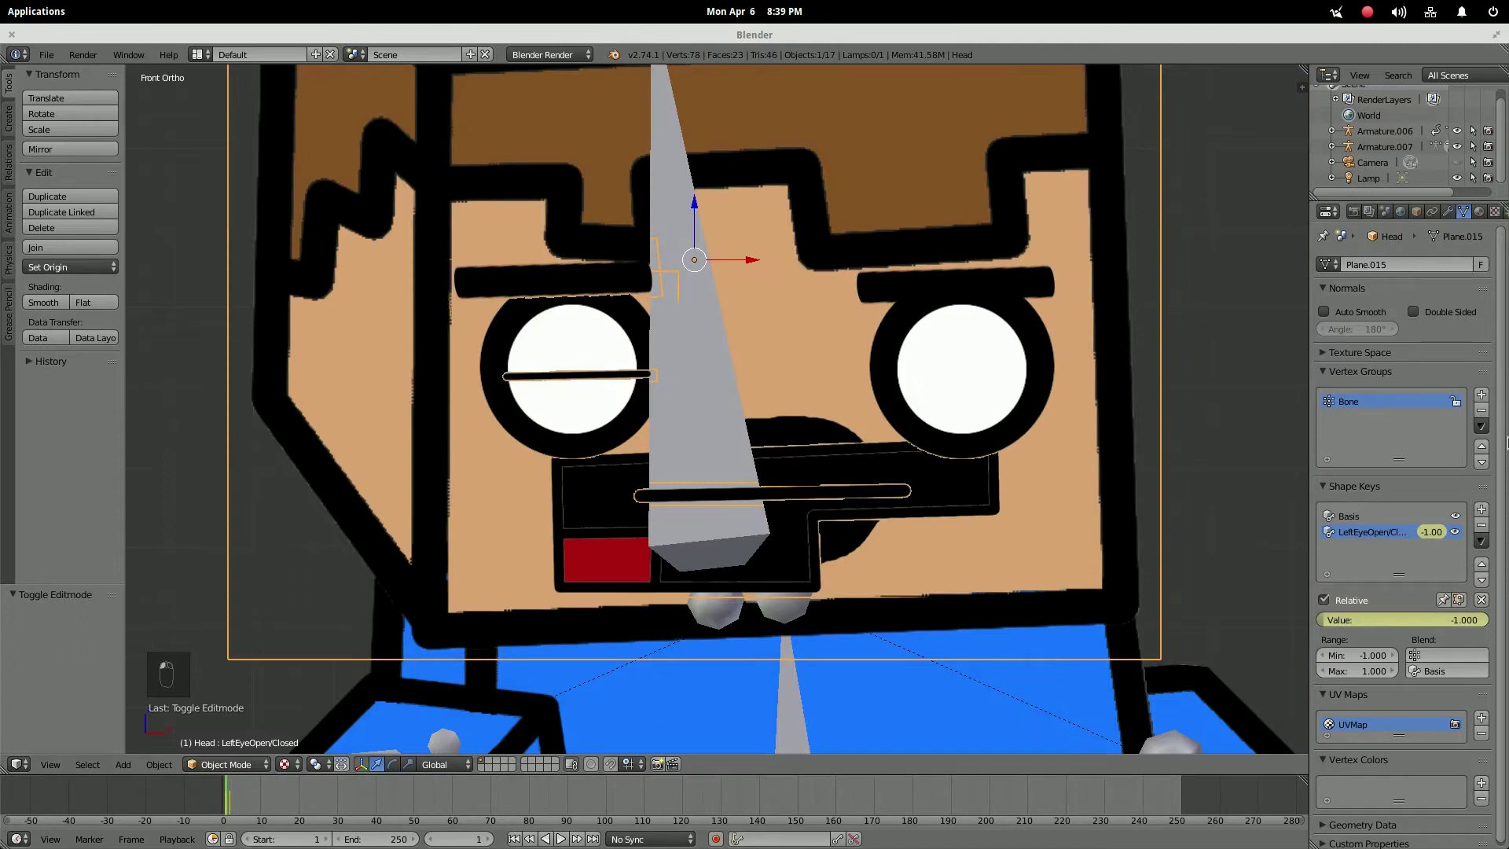
{"action": "middle_click_drag", "start_coordinate": [937, 492], "coordinate": [607, 525], "text": "shift"}
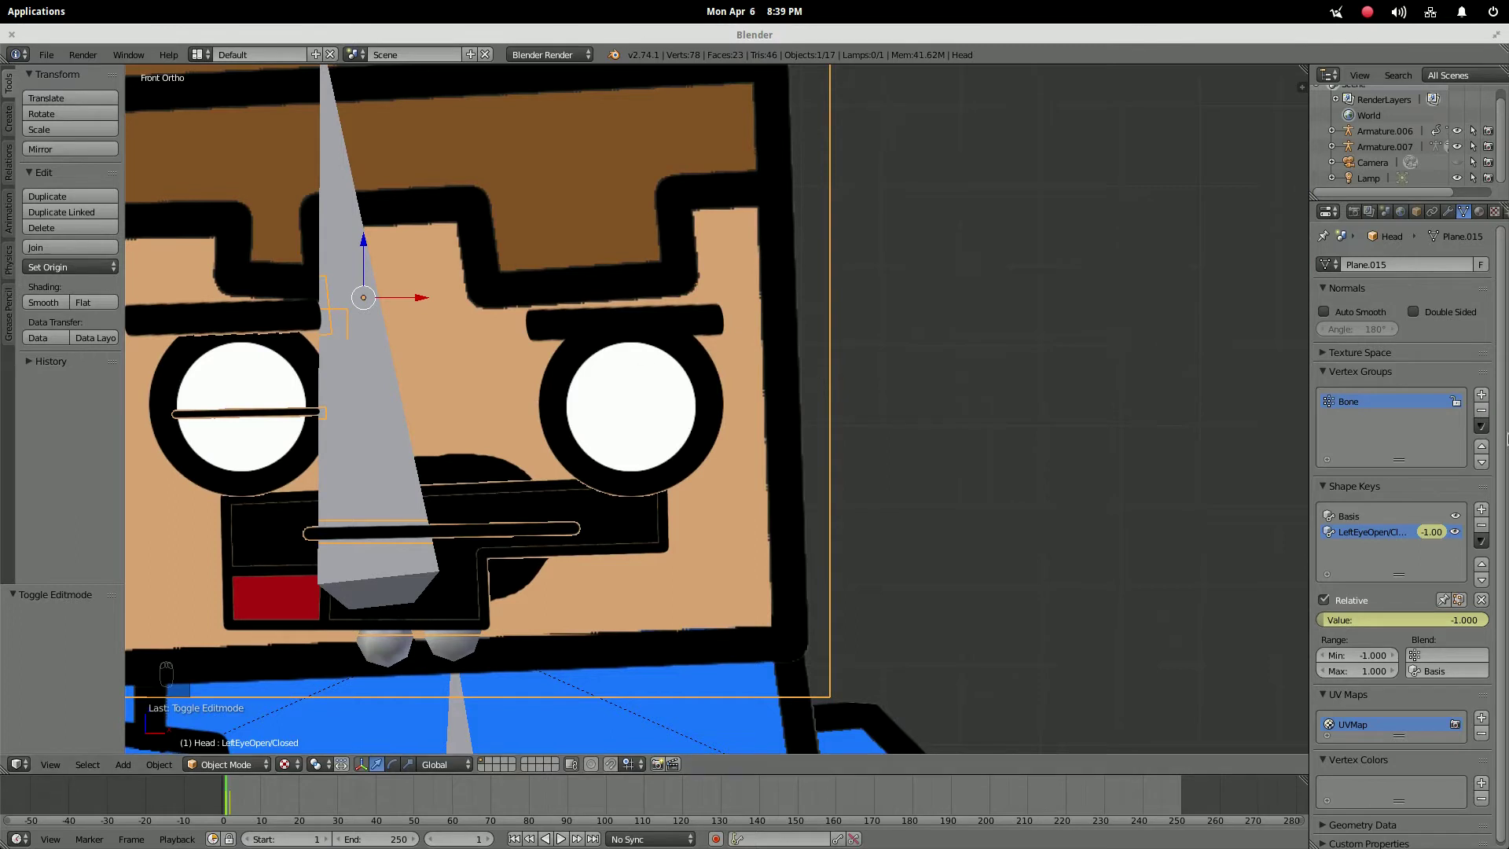
Add a shape key to the head and name it LeftEyeBrowAngry/Surprised
{"action": "left_click", "coordinate": [1482, 509]}
{"action": "double_click", "coordinate": [1383, 548]}
{"action": "type", "text": "Le"}
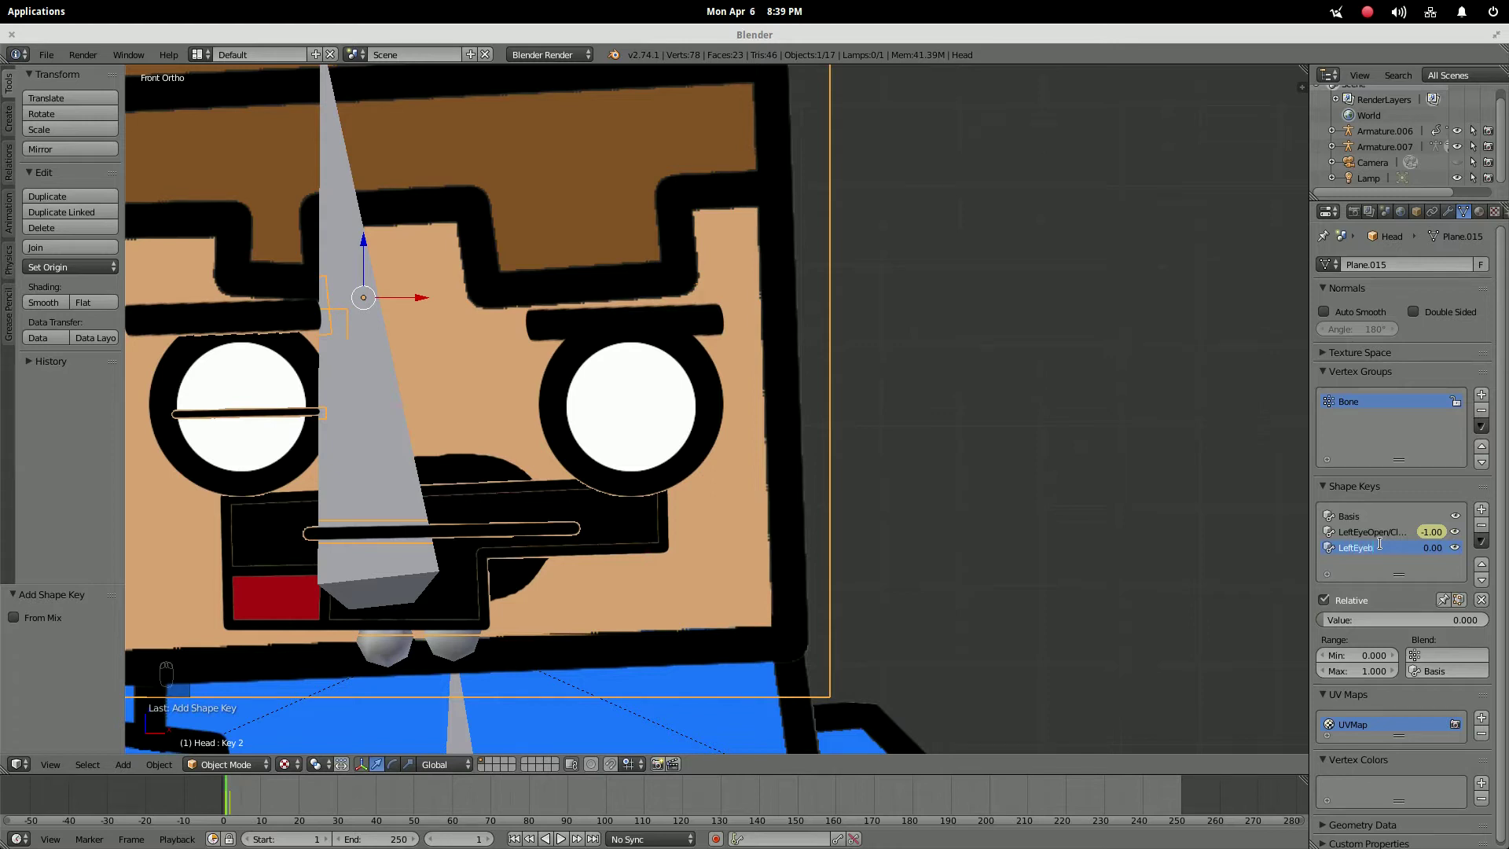
{"action": "type", "text": "ftEyeh"}
{"action": "key", "text": "BackSpace"}
{"action": "type", "text": "BrowAngry/Surprised"}
{"action": "key", "text": "Return"}
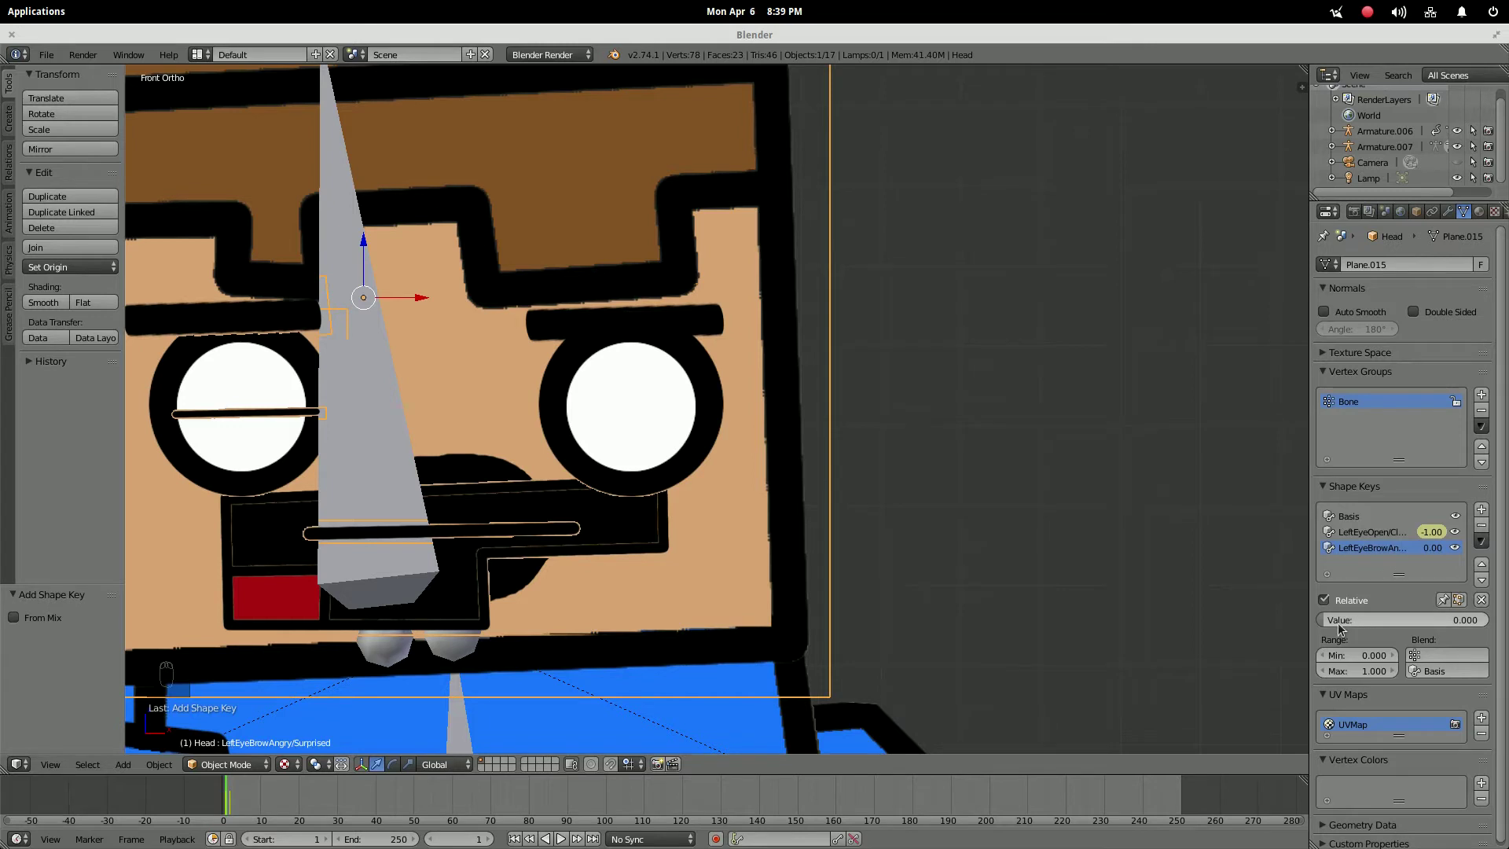
Set the eyebrow shape key's value to 1.000 and rotate the character's left eyebrow plane about -19.25° in Edit Mode
{"action": "left_click_drag", "start_coordinate": [1339, 633], "coordinate": [1486, 633]}
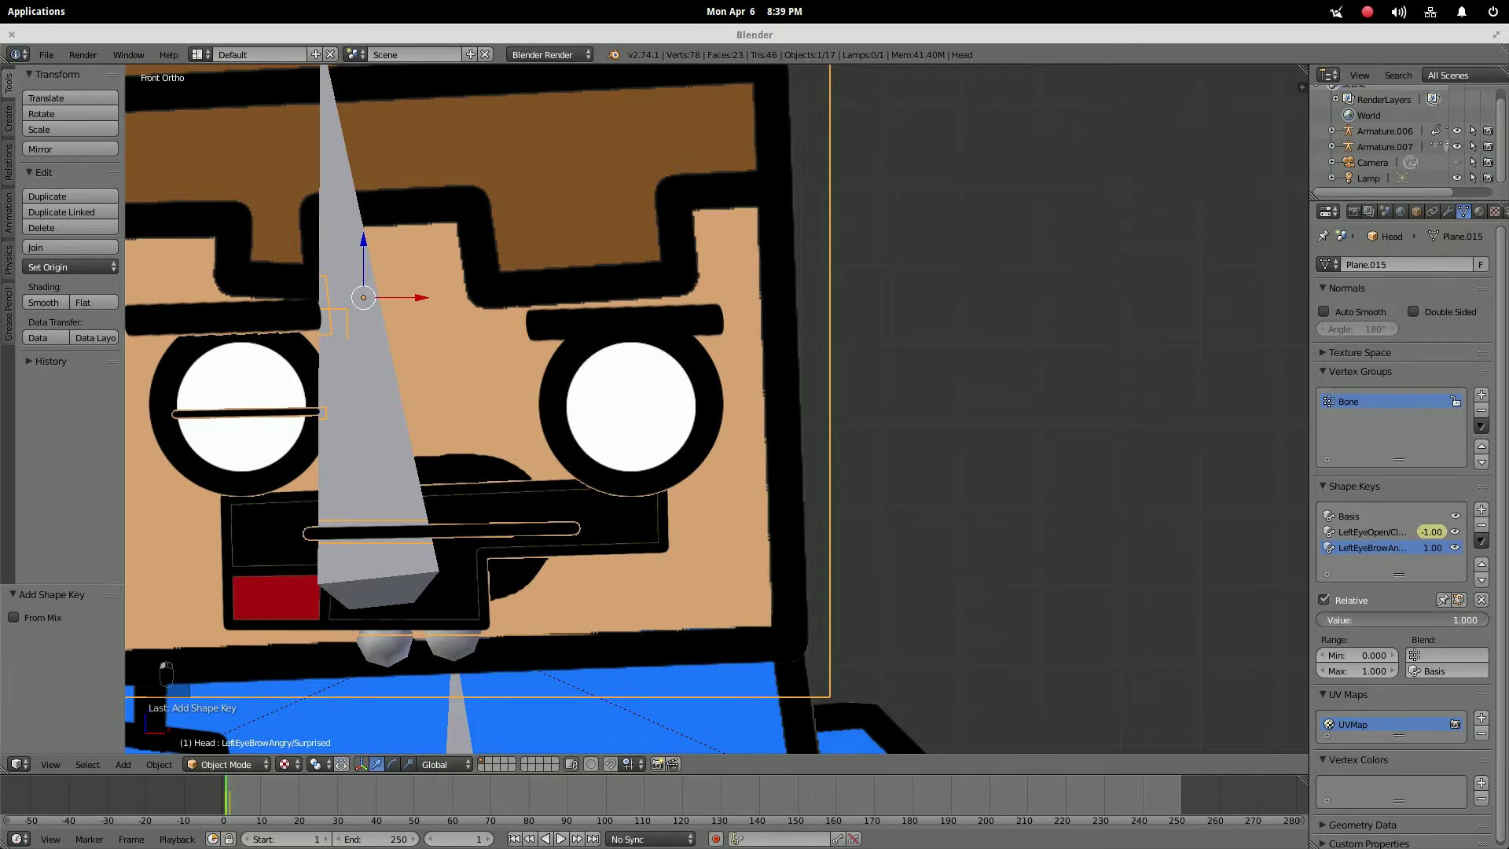
{"action": "key", "text": "Tab"}
{"action": "scroll", "coordinate": [609, 314], "scroll_direction": "up", "scroll_amount": 3}
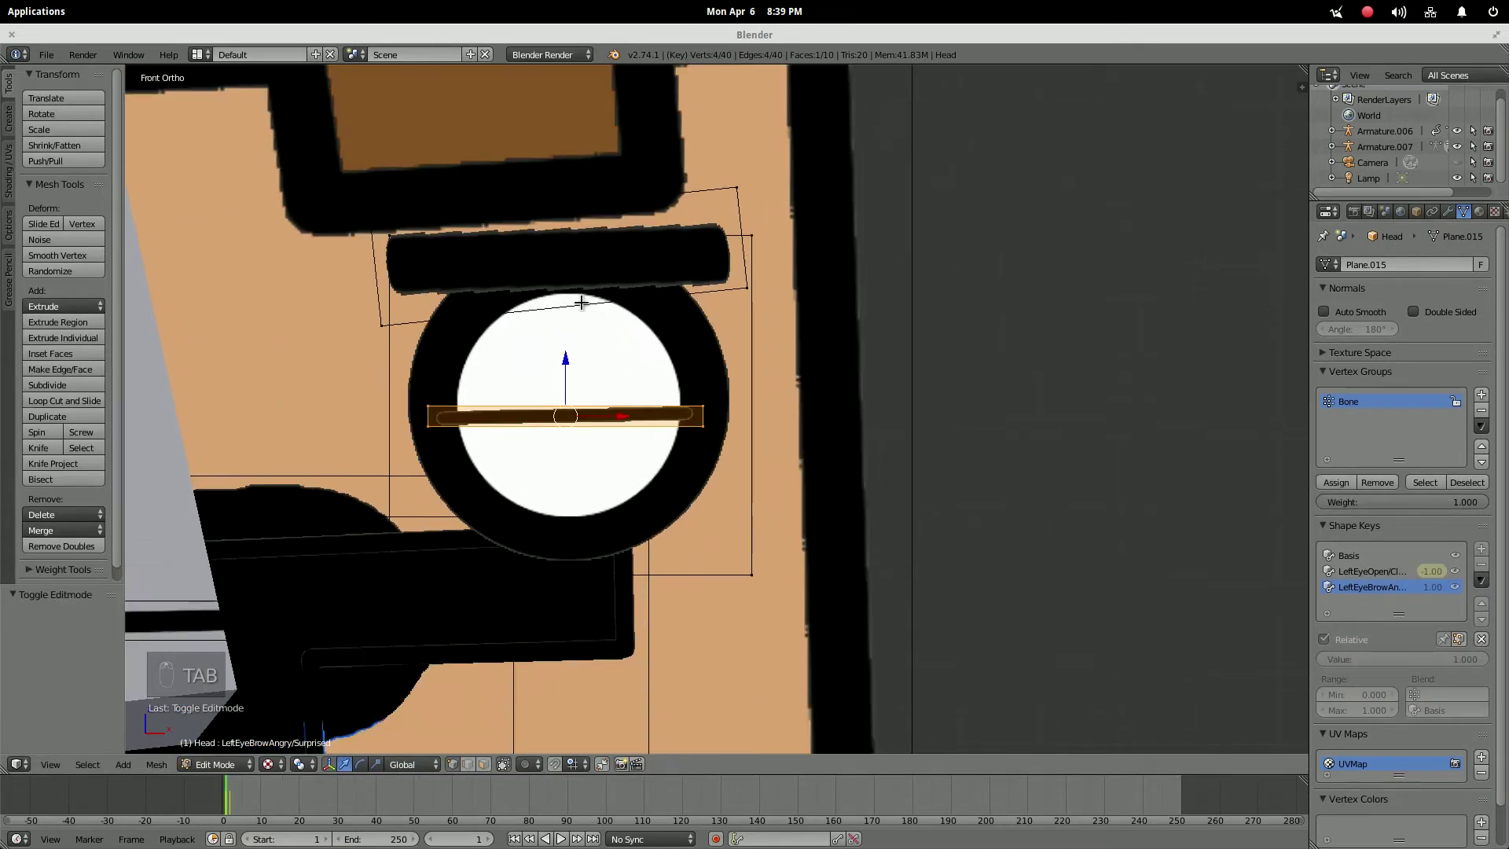
{"action": "right_click", "coordinate": [376, 214]}
{"action": "right_click", "coordinate": [735, 186], "text": "shift"}
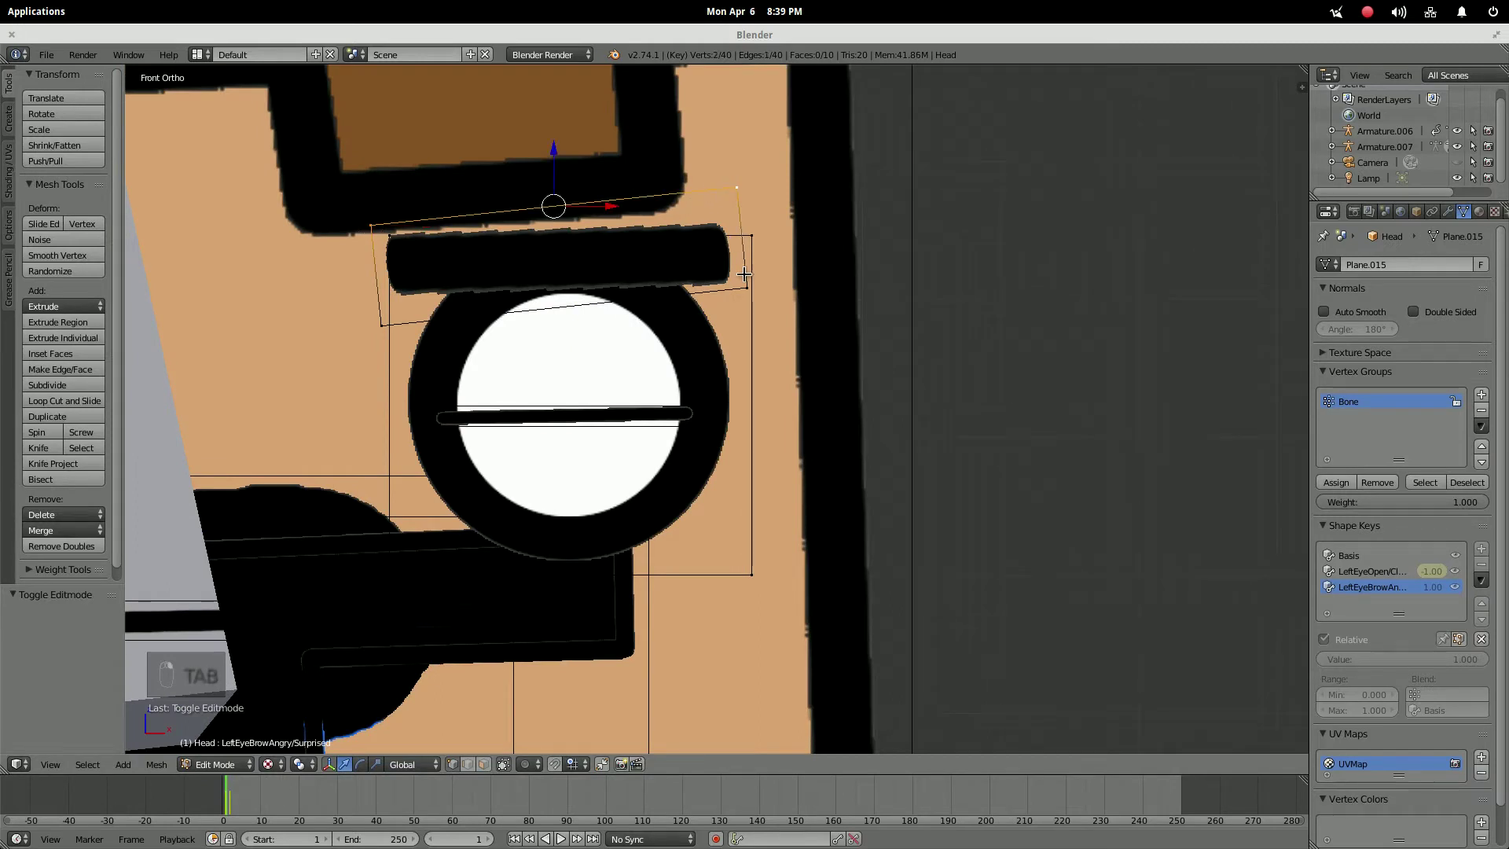
{"action": "right_click", "coordinate": [747, 288], "text": "shift"}
{"action": "right_click", "coordinate": [381, 325], "text": "shift"}
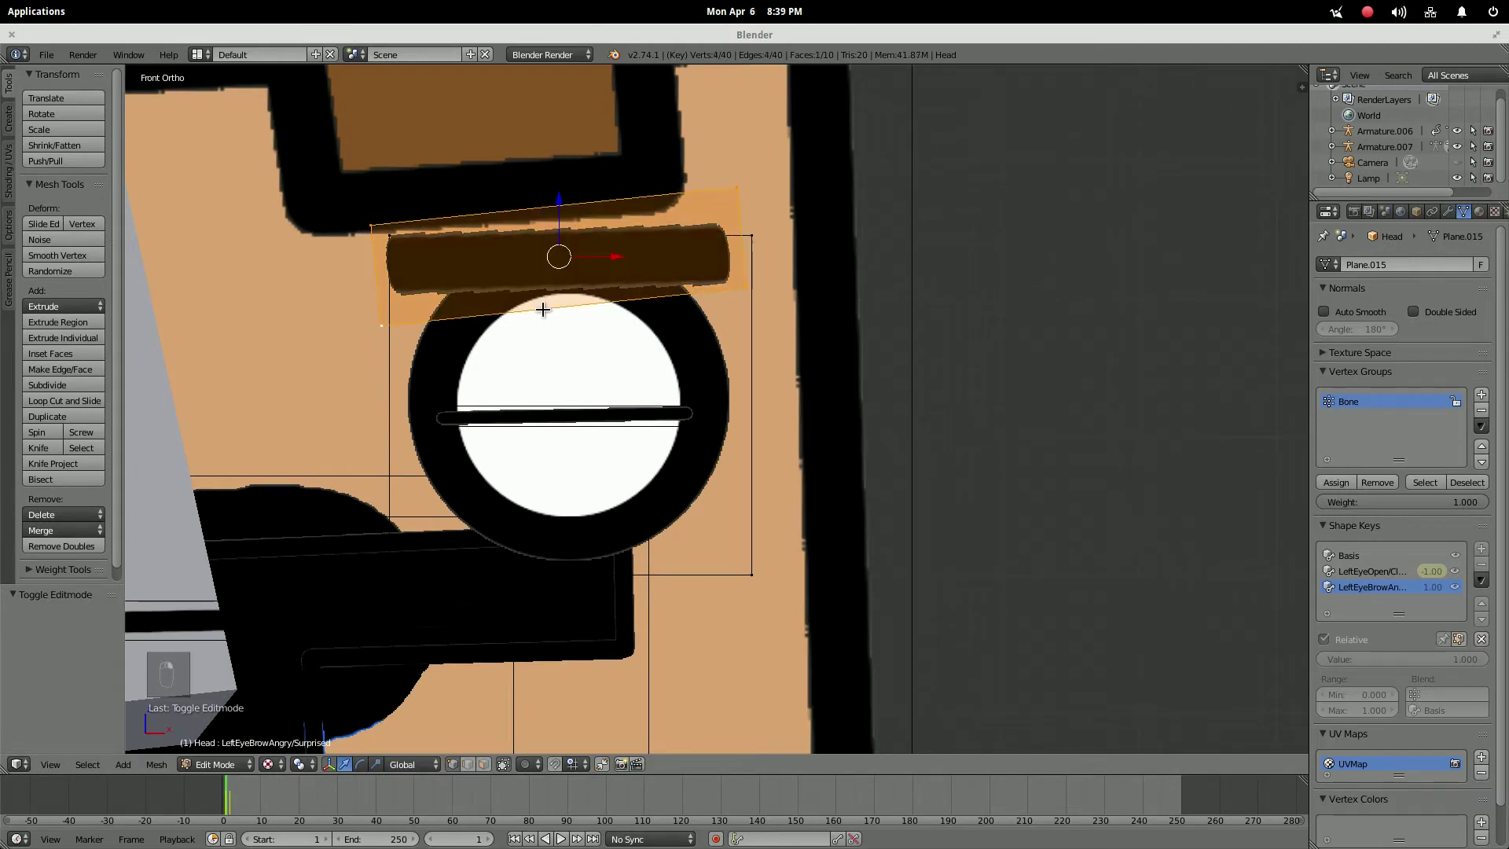
{"action": "key", "text": "r"}
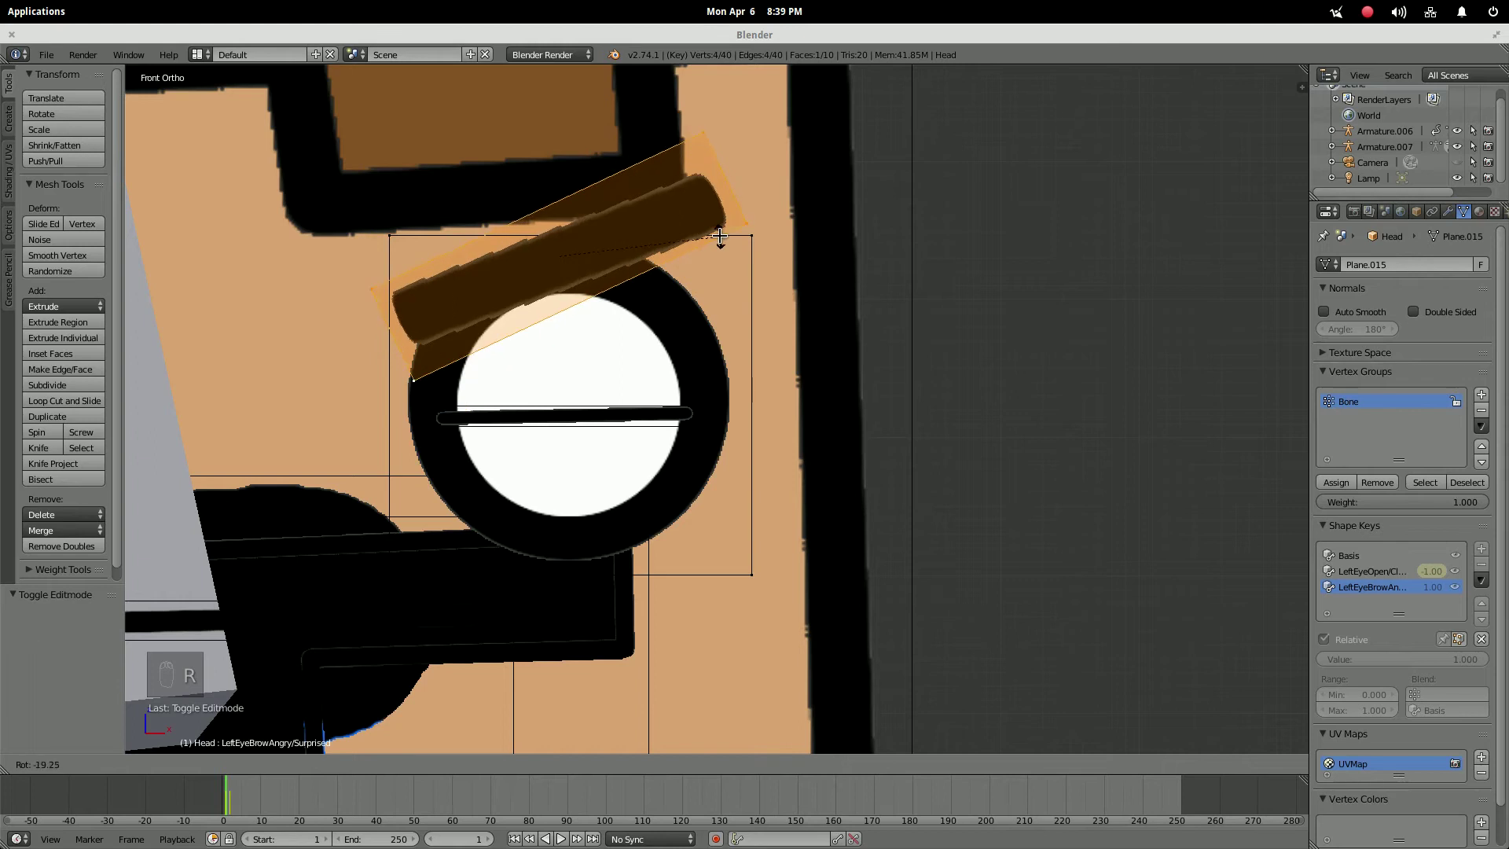
{"action": "left_click", "coordinate": [717, 236]}
Move the rotated left eyebrow inward toward the nose and return to Object Mode
{"action": "key", "text": "g"}
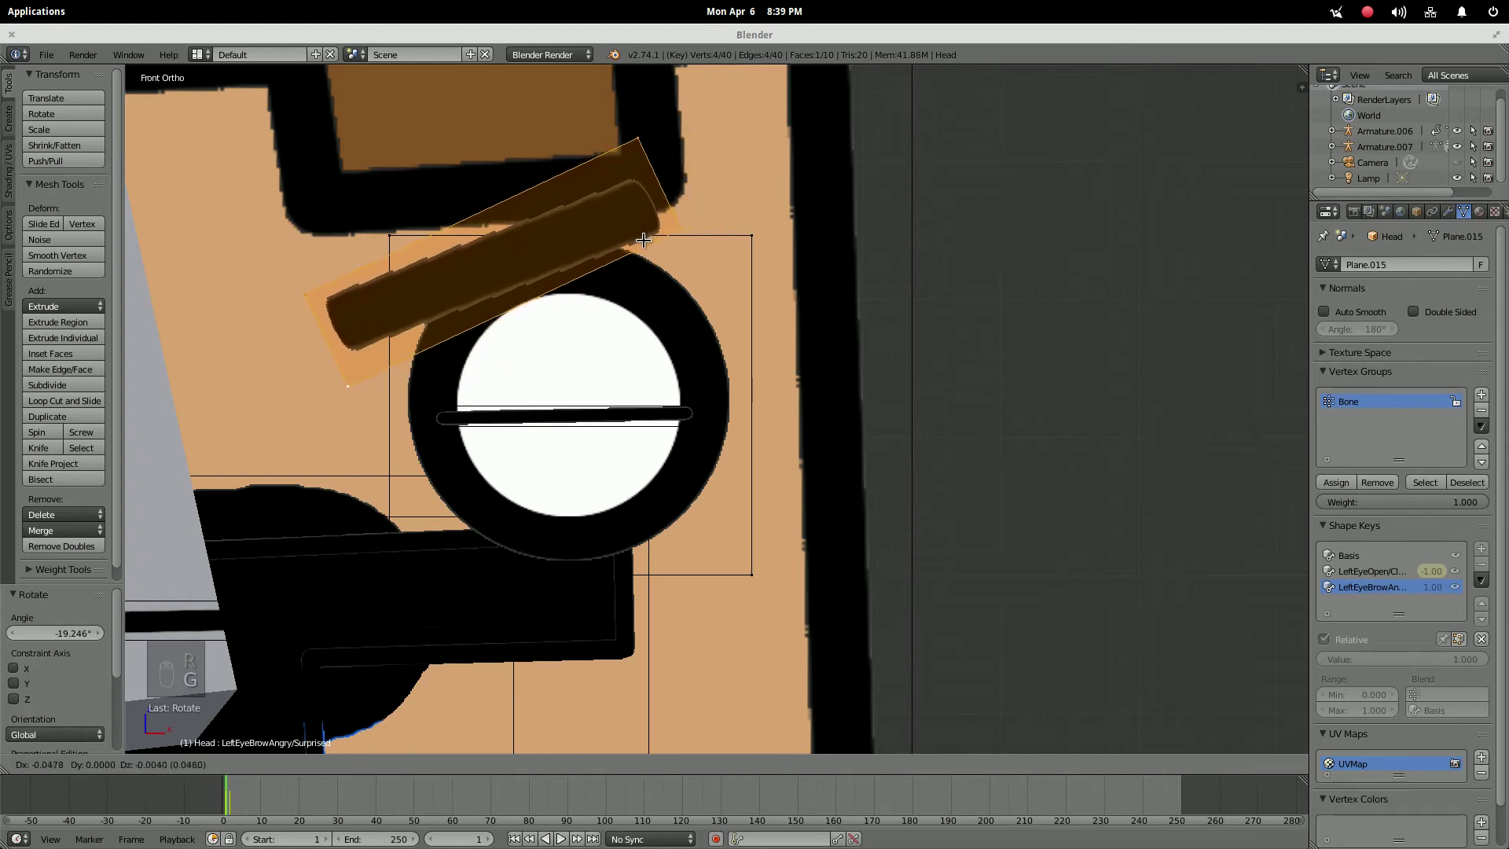
{"action": "left_click", "coordinate": [649, 232]}
{"action": "scroll", "coordinate": [649, 232], "scroll_direction": "down", "scroll_amount": 2}
{"action": "key", "text": "Tab"}
Set the eyebrow shape key's range minimum to -1 and lower its value to -1.000
{"action": "left_click_drag", "start_coordinate": [1415, 621], "coordinate": [1336, 620]}
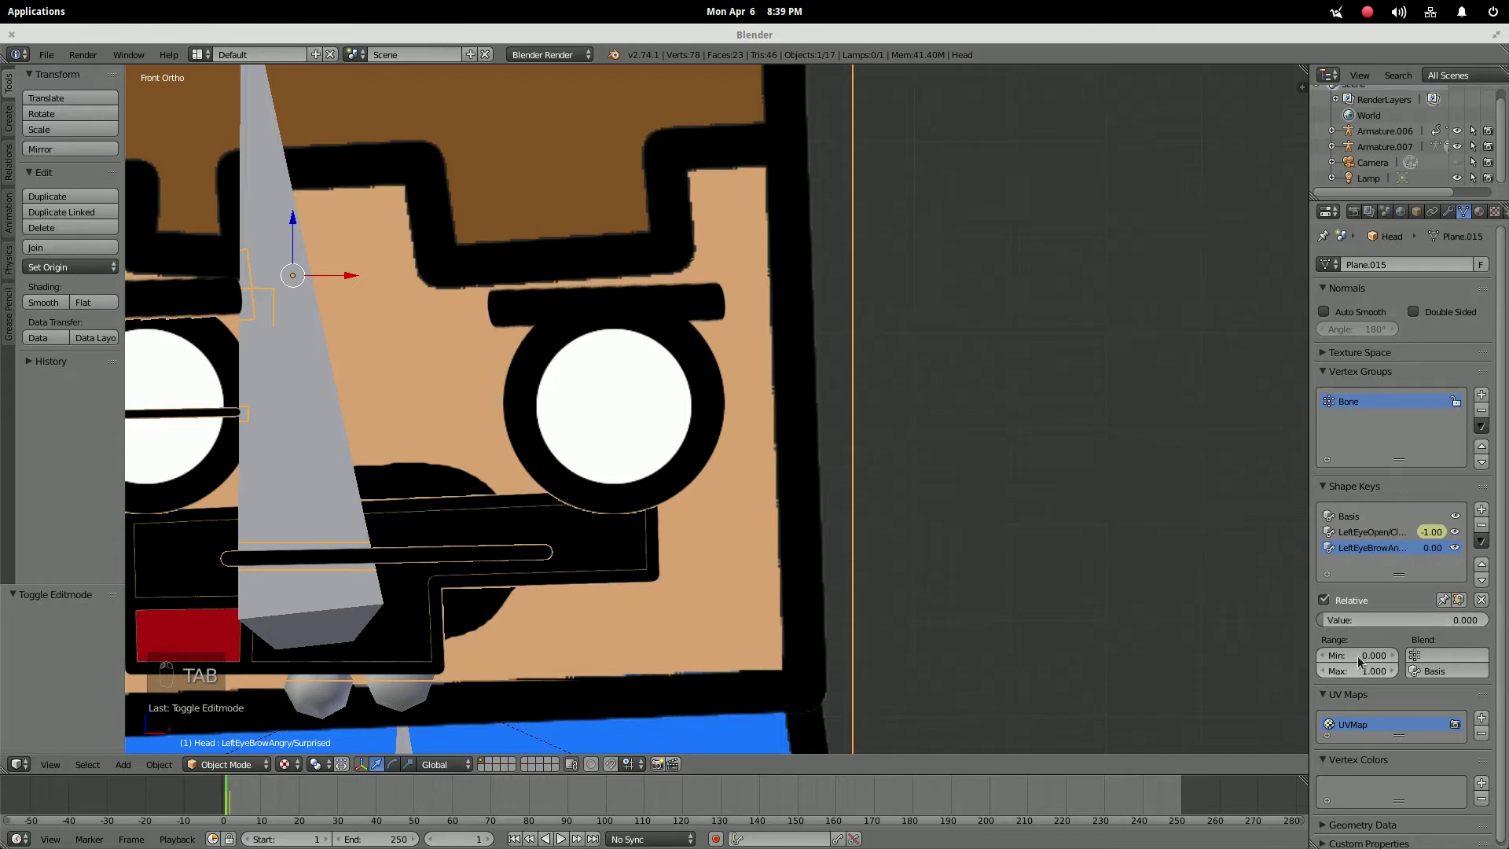
{"action": "left_click", "coordinate": [1353, 654]}
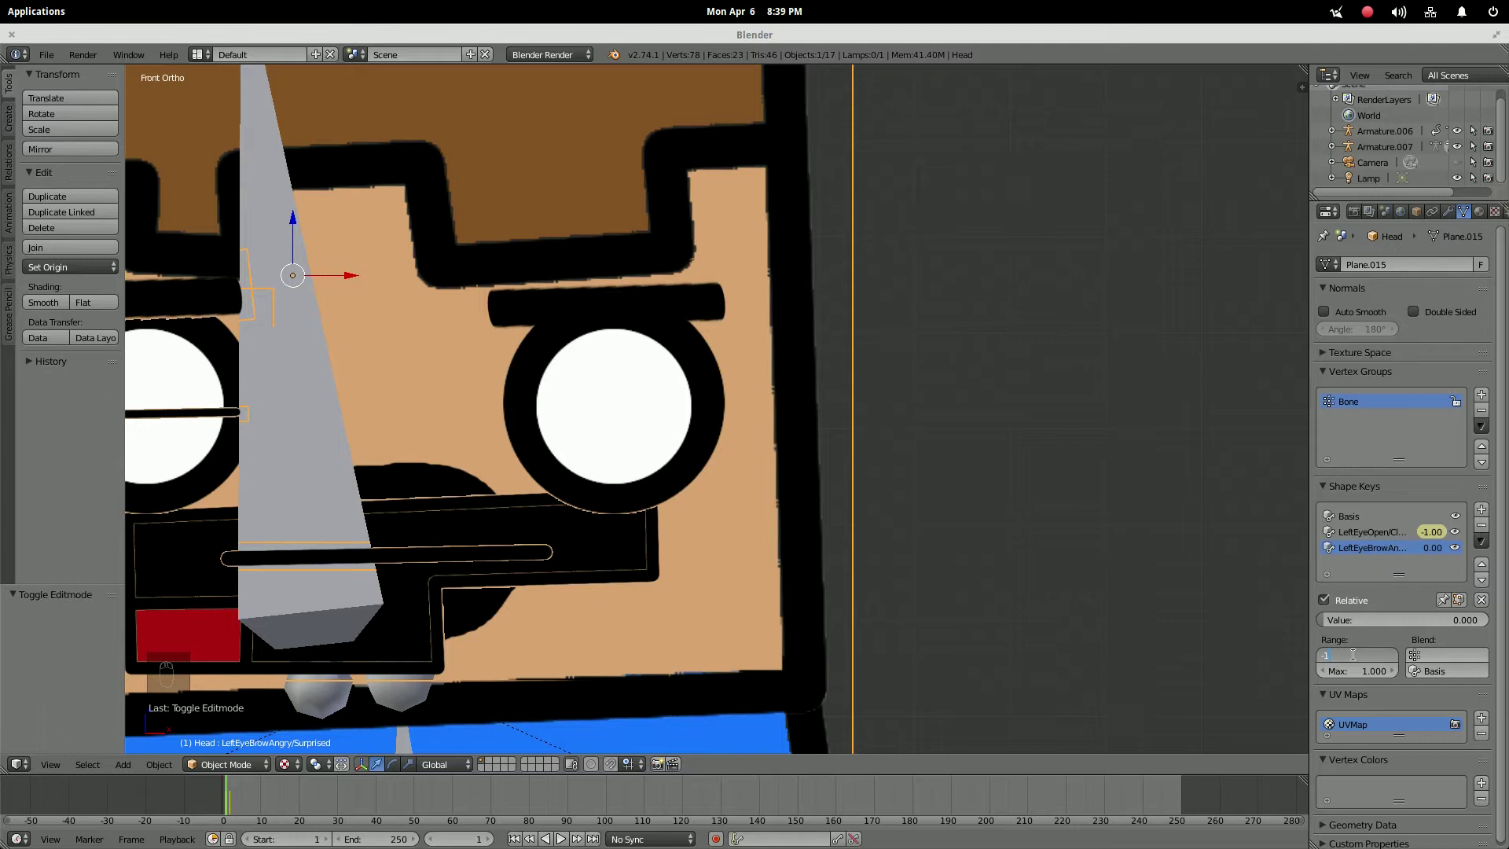
{"action": "left_click_drag", "start_coordinate": [1415, 620], "coordinate": [1317, 621]}
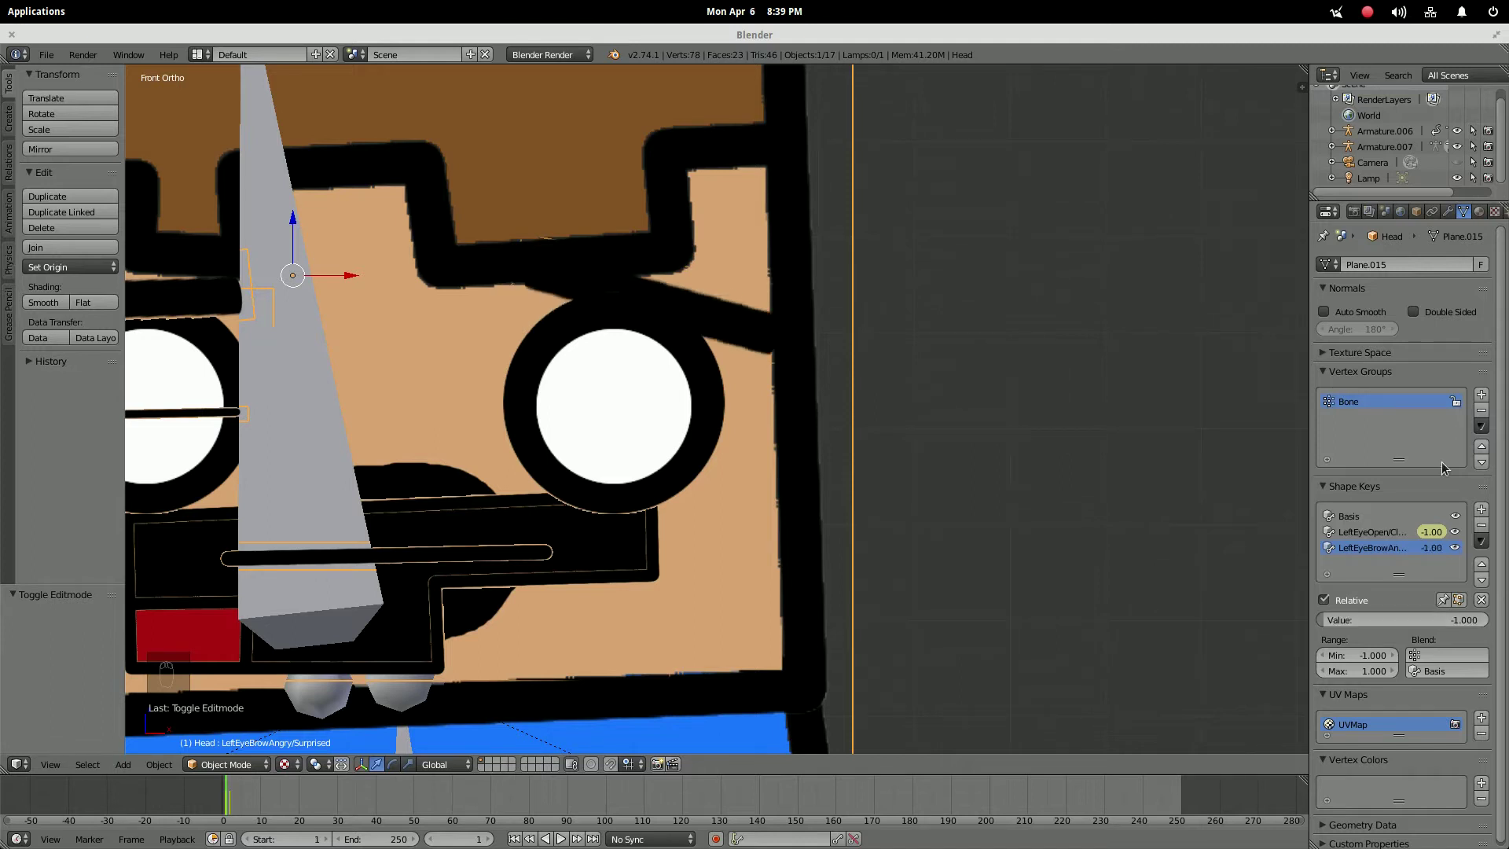
Add another shape key to the head and name it MouthClosed/OOO
{"action": "middle_click_drag", "start_coordinate": [701, 555], "coordinate": [1204, 445], "text": "shift"}
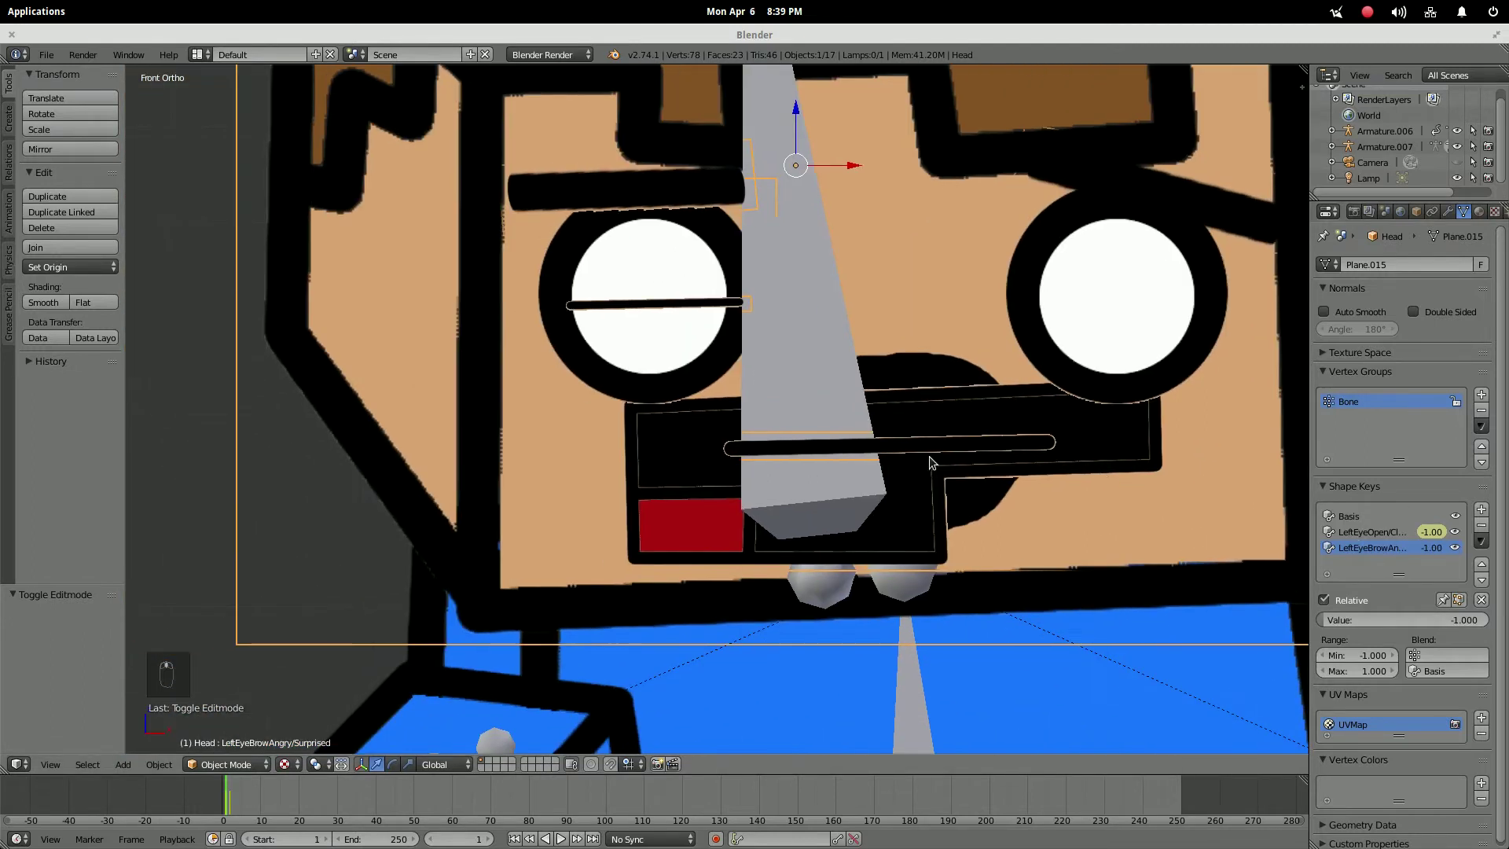
{"action": "middle_click_drag", "start_coordinate": [1012, 421], "coordinate": [1270, 432]}
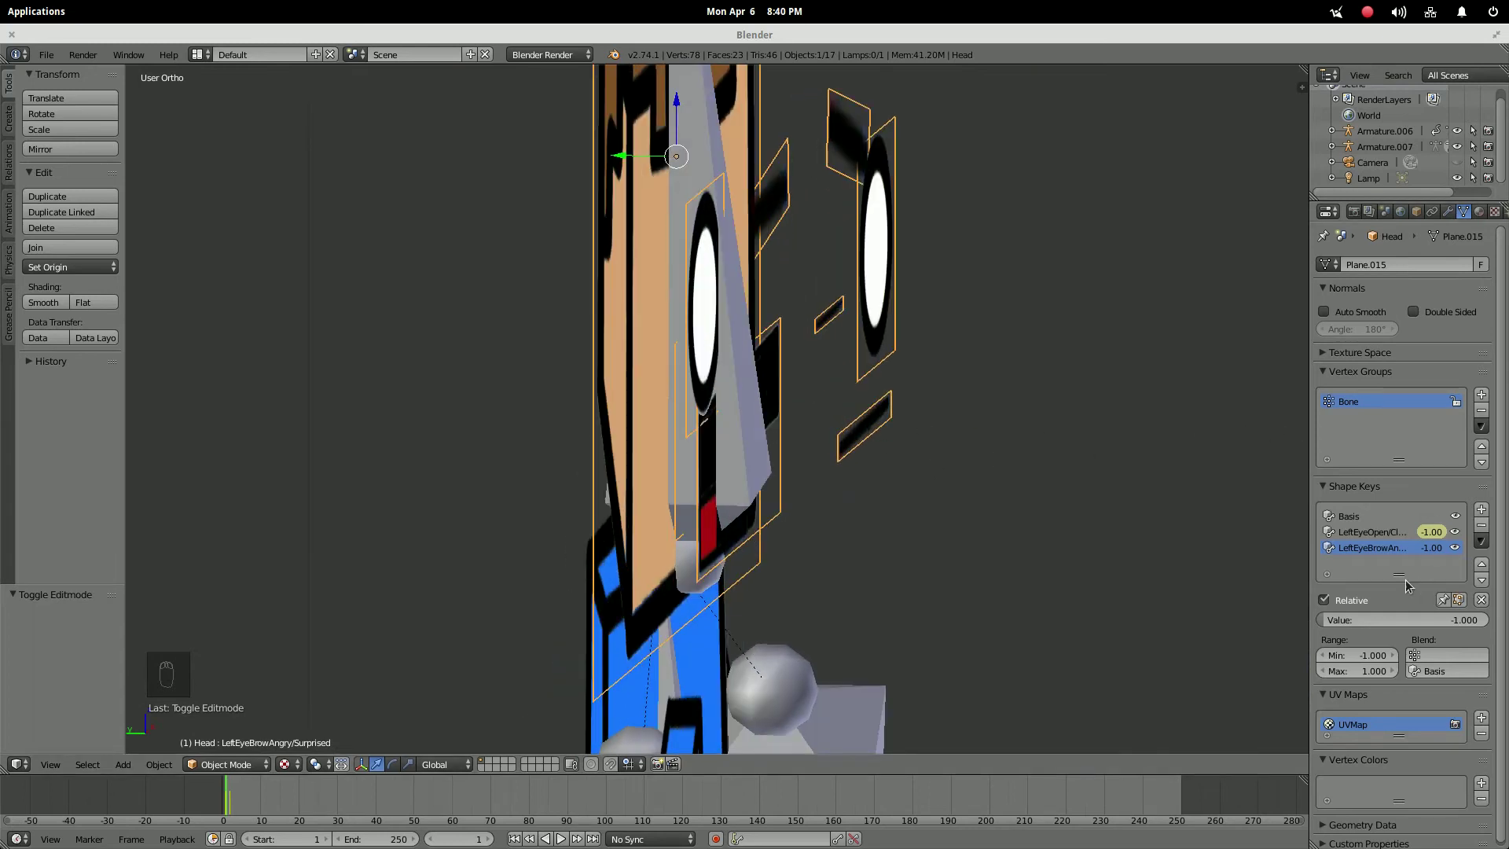
{"action": "left_click", "coordinate": [1482, 510]}
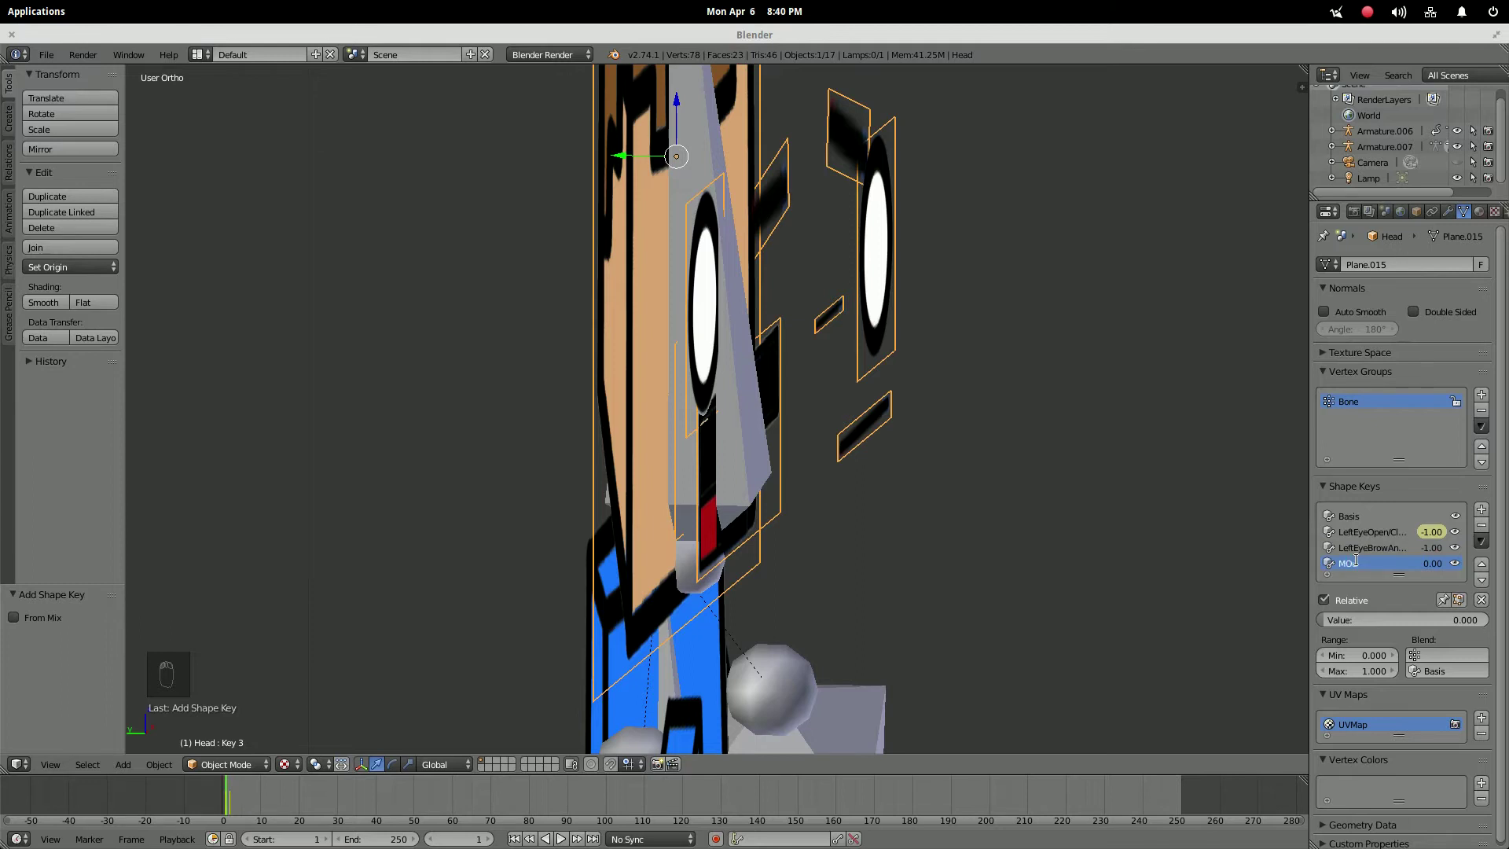
{"action": "key", "text": "BackSpace"}
{"action": "type", "text": "ou"}
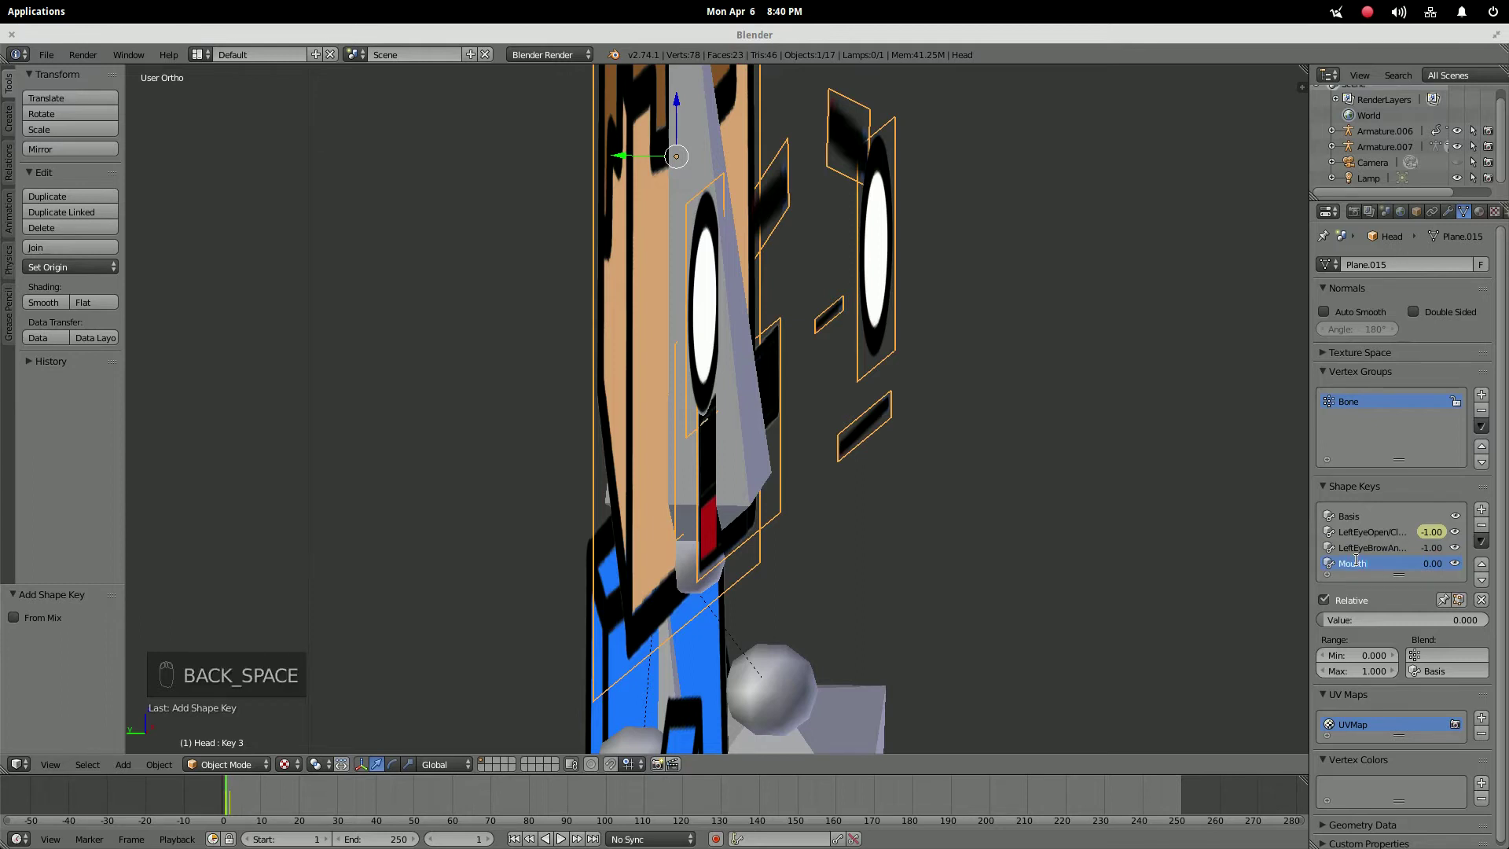
{"action": "type", "text": "thClosed/OOO"}
{"action": "key", "text": "Return"}
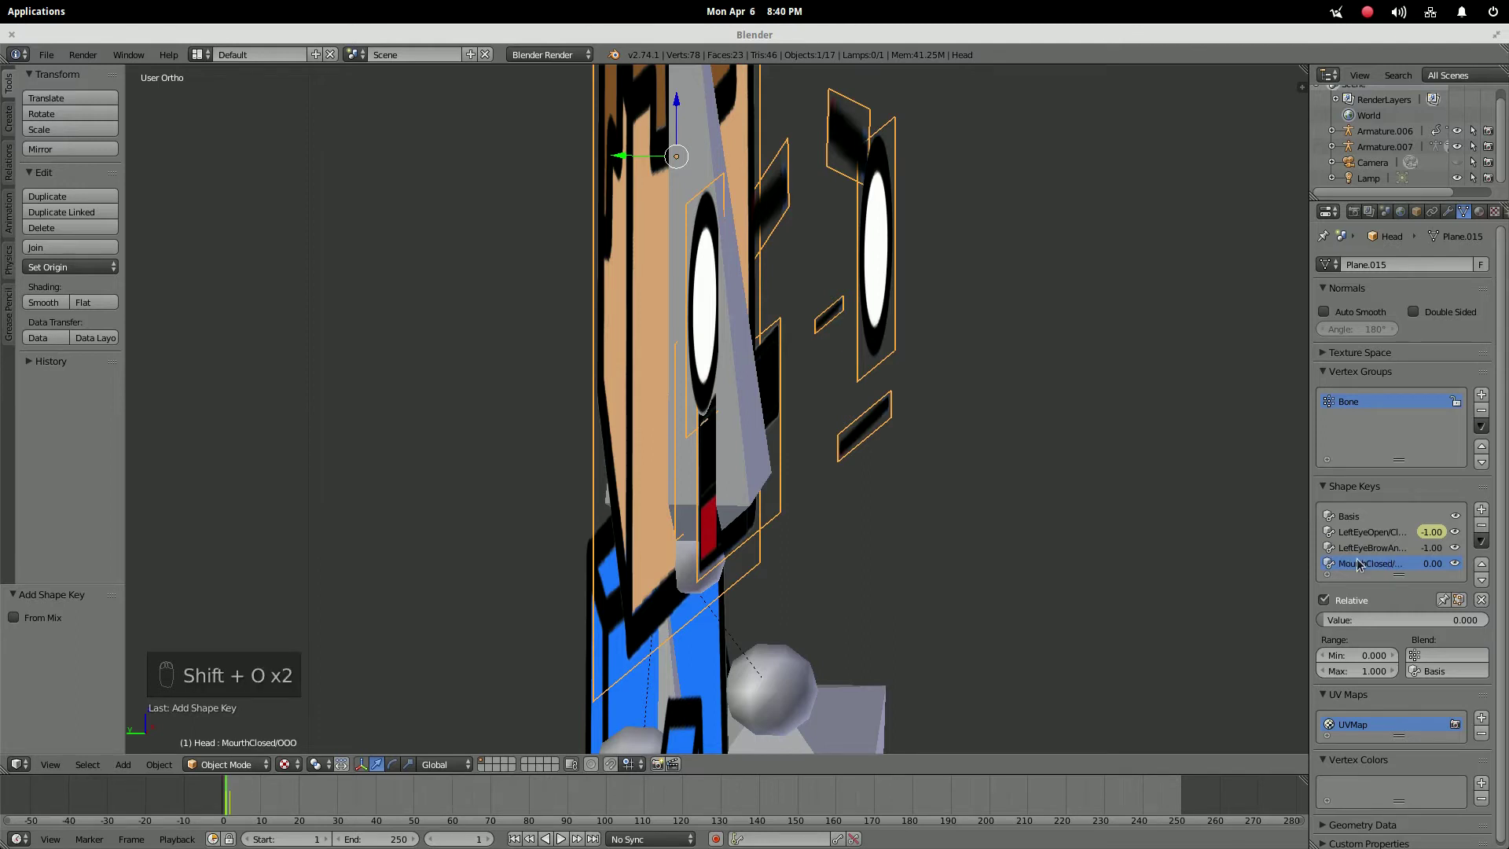
Set the mouth shape key's value to 1.000 and move the closed-mouth plane 0.254 along Y behind the head in Edit Mode
{"action": "left_click_drag", "start_coordinate": [1341, 615], "coordinate": [1486, 620]}
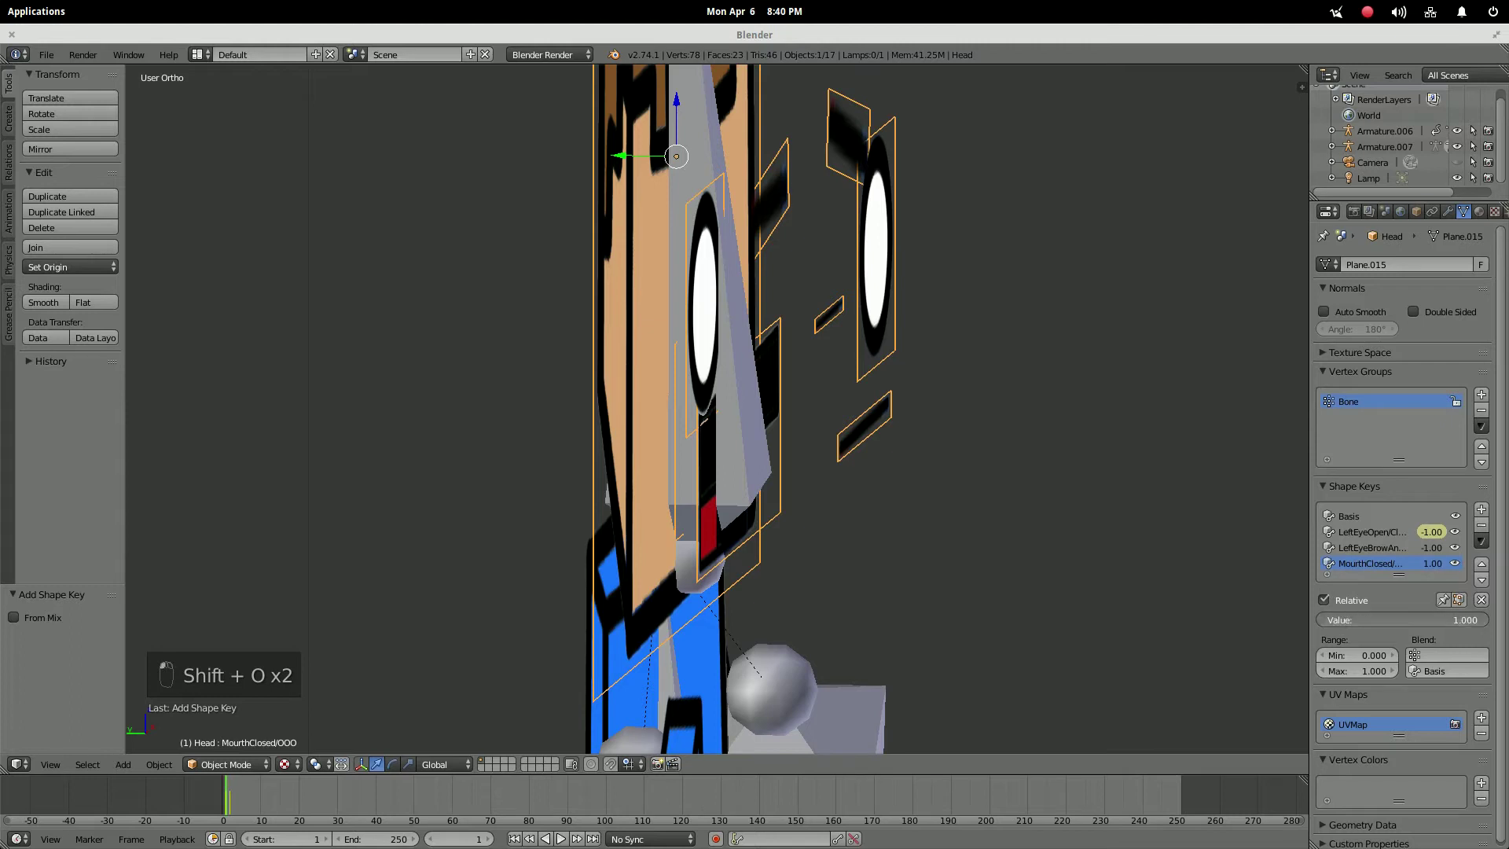
{"action": "key", "text": "Tab"}
{"action": "mouse_move", "coordinate": [864, 413]}
{"action": "middle_mouse_down"}
{"action": "mouse_move", "coordinate": [893, 404]}
{"action": "mouse_move", "coordinate": [879, 408]}
{"action": "middle_mouse_up"}
{"action": "key", "text": "a"}
{"action": "key", "text": "a"}
{"action": "key", "text": "b"}
{"action": "left_click_drag", "start_coordinate": [811, 390], "coordinate": [935, 500]}
{"action": "left_click_drag", "start_coordinate": [806, 428], "coordinate": [559, 411]}
Add the corner vertices of the round OOO mouth plane to the selection
{"action": "scroll", "coordinate": [692, 417], "scroll_direction": "up", "scroll_amount": 3}
{"action": "middle_click_drag", "start_coordinate": [692, 417], "coordinate": [670, 350]}
{"action": "key", "text": "b"}
{"action": "left_click_drag", "start_coordinate": [675, 340], "coordinate": [687, 343]}
{"action": "middle_click_drag", "start_coordinate": [920, 442], "coordinate": [886, 428]}
{"action": "key", "text": "b"}
{"action": "left_click_drag", "start_coordinate": [671, 328], "coordinate": [689, 395]}
{"action": "left_click_drag", "start_coordinate": [687, 565], "coordinate": [687, 565]}
{"action": "middle_click_drag", "start_coordinate": [852, 541], "coordinate": [620, 495]}
{"action": "left_click", "coordinate": [806, 386], "text": "shift"}
{"action": "left_click", "coordinate": [808, 581], "text": "shift"}
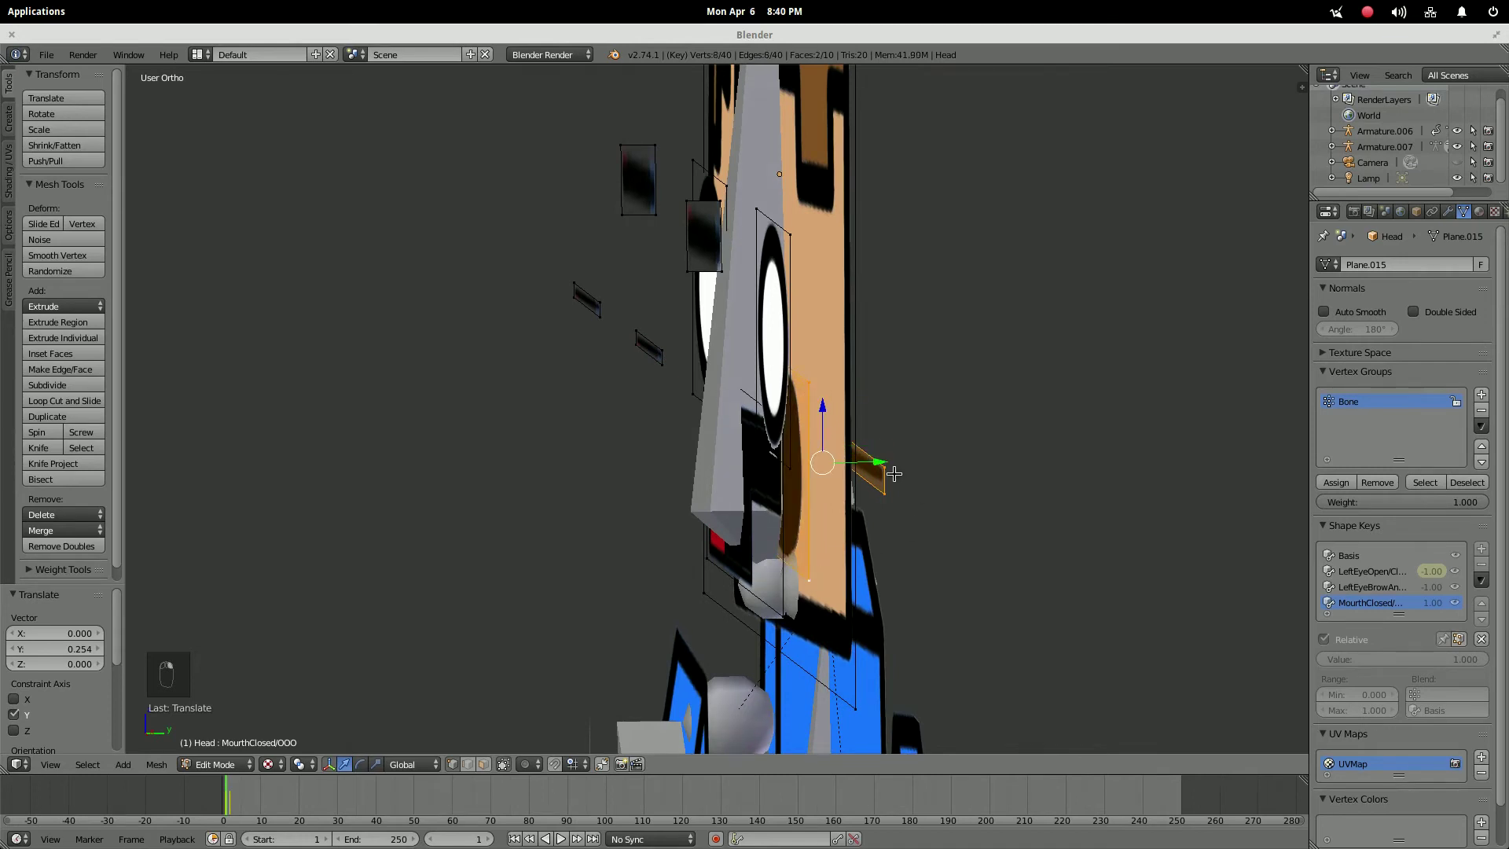
Deselect the closed-mouth plane and move the round mouth plane -0.117 along Y to the front of the face
{"action": "middle_click_drag", "start_coordinate": [951, 464], "coordinate": [894, 457]}
{"action": "right_click", "coordinate": [838, 435], "text": "shift"}
{"action": "right_click", "coordinate": [839, 461], "text": "shift"}
{"action": "left_click_drag", "start_coordinate": [821, 481], "coordinate": [811, 486]}
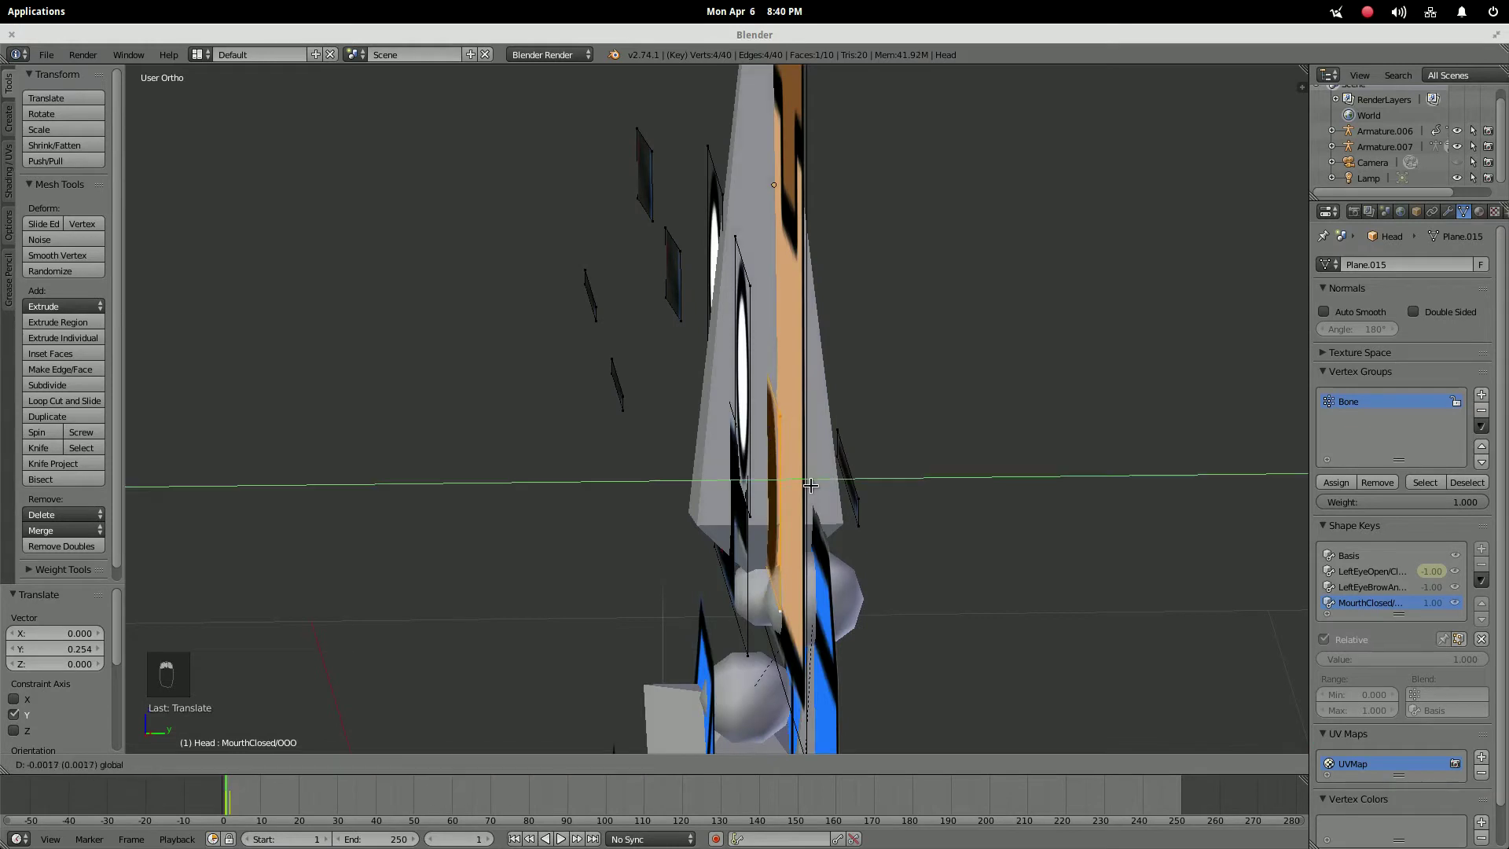
{"action": "left_click", "coordinate": [717, 494]}
{"action": "middle_click_drag", "start_coordinate": [717, 494], "coordinate": [909, 473]}
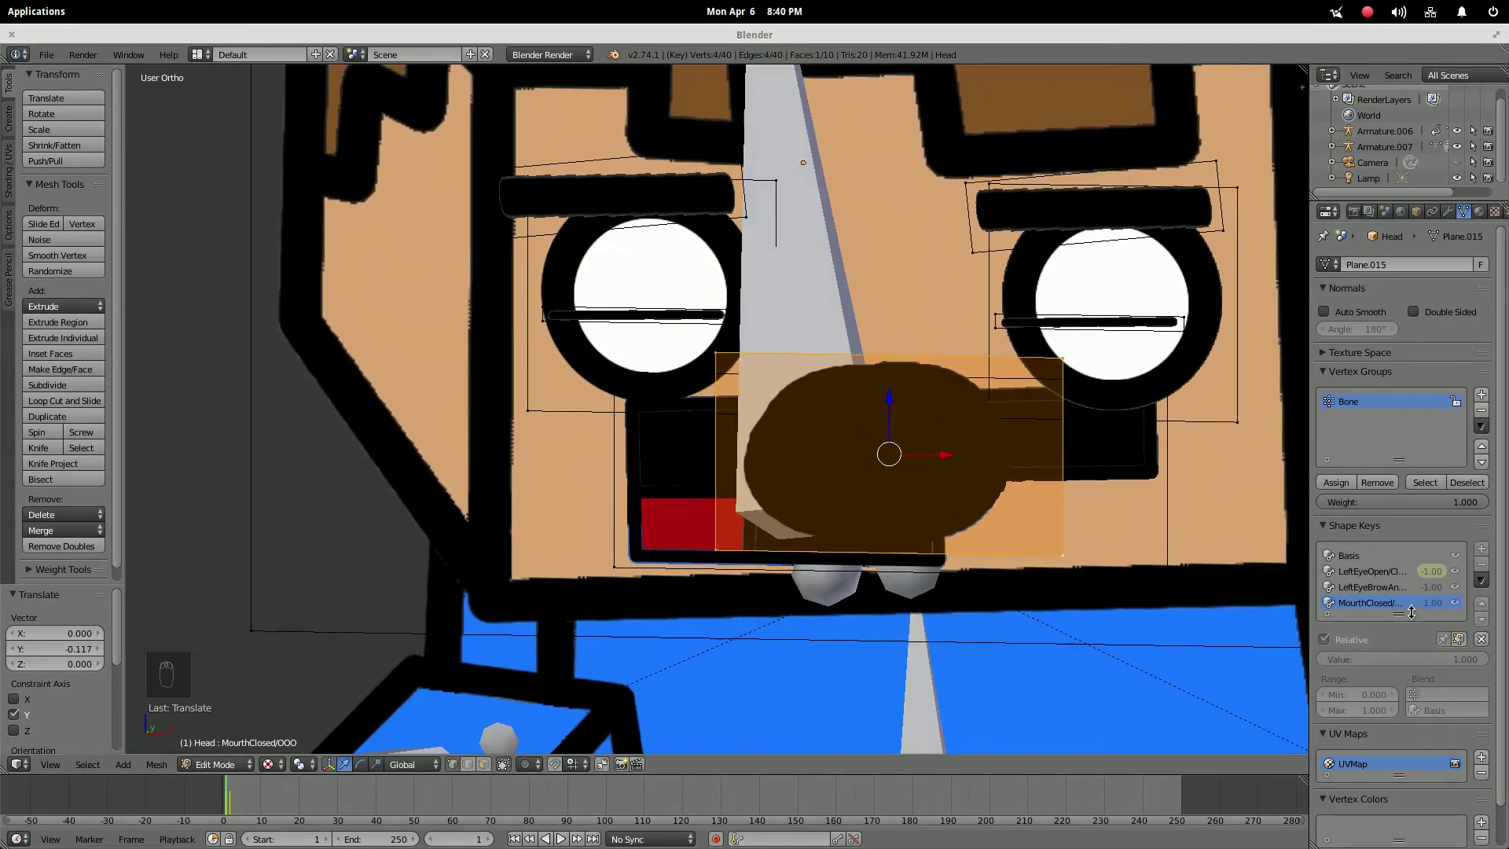
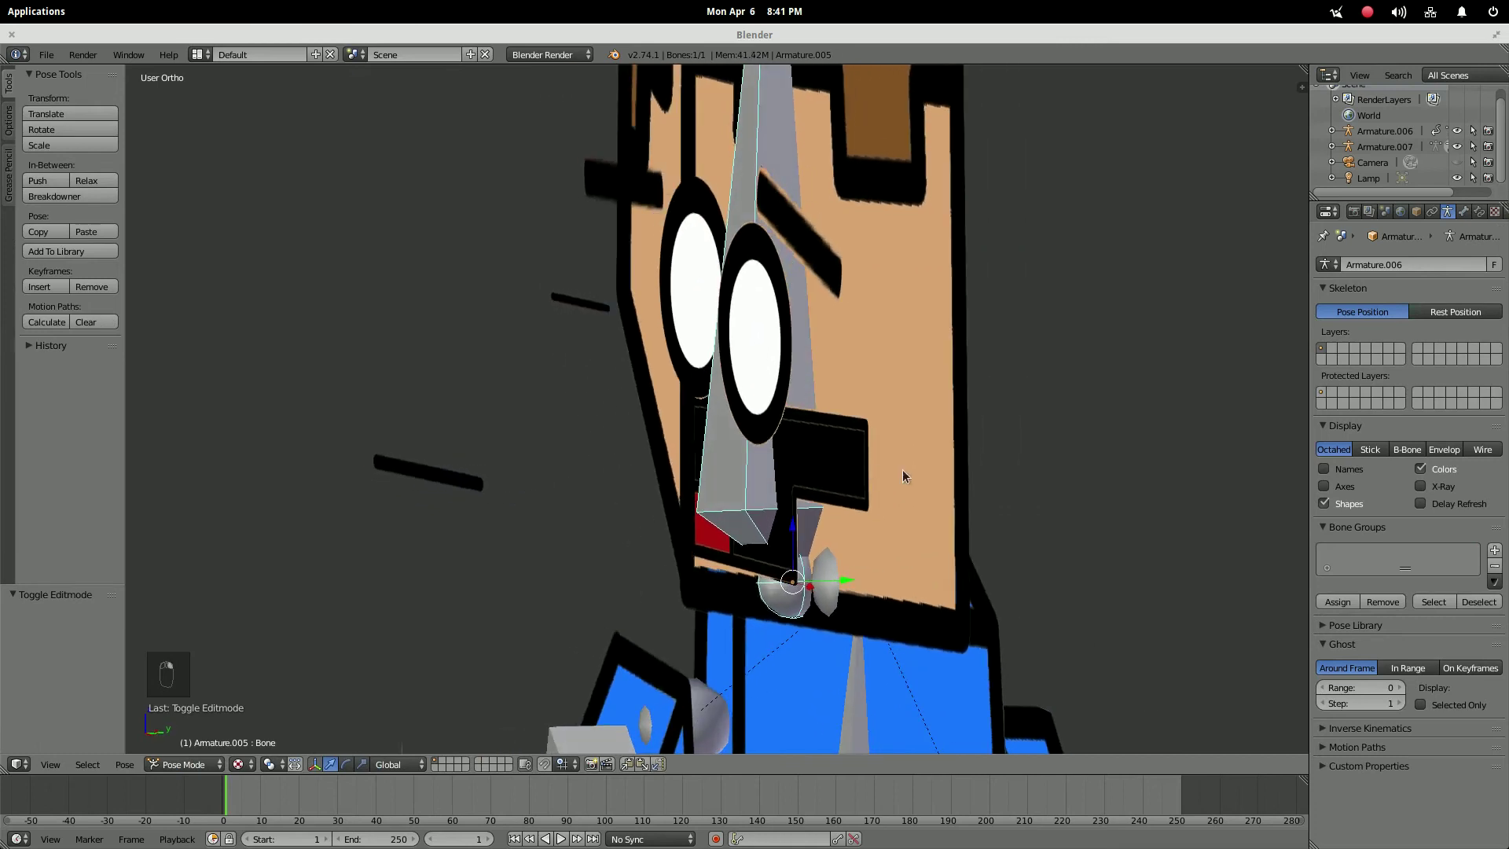
Add another shape key to the head and name it MouthClosed/Laugh
{"action": "right_click", "coordinate": [832, 497]}
{"action": "key", "text": "Tab"}
{"action": "middle_click_drag", "start_coordinate": [833, 496], "coordinate": [842, 462]}
{"action": "key", "text": "Tab"}
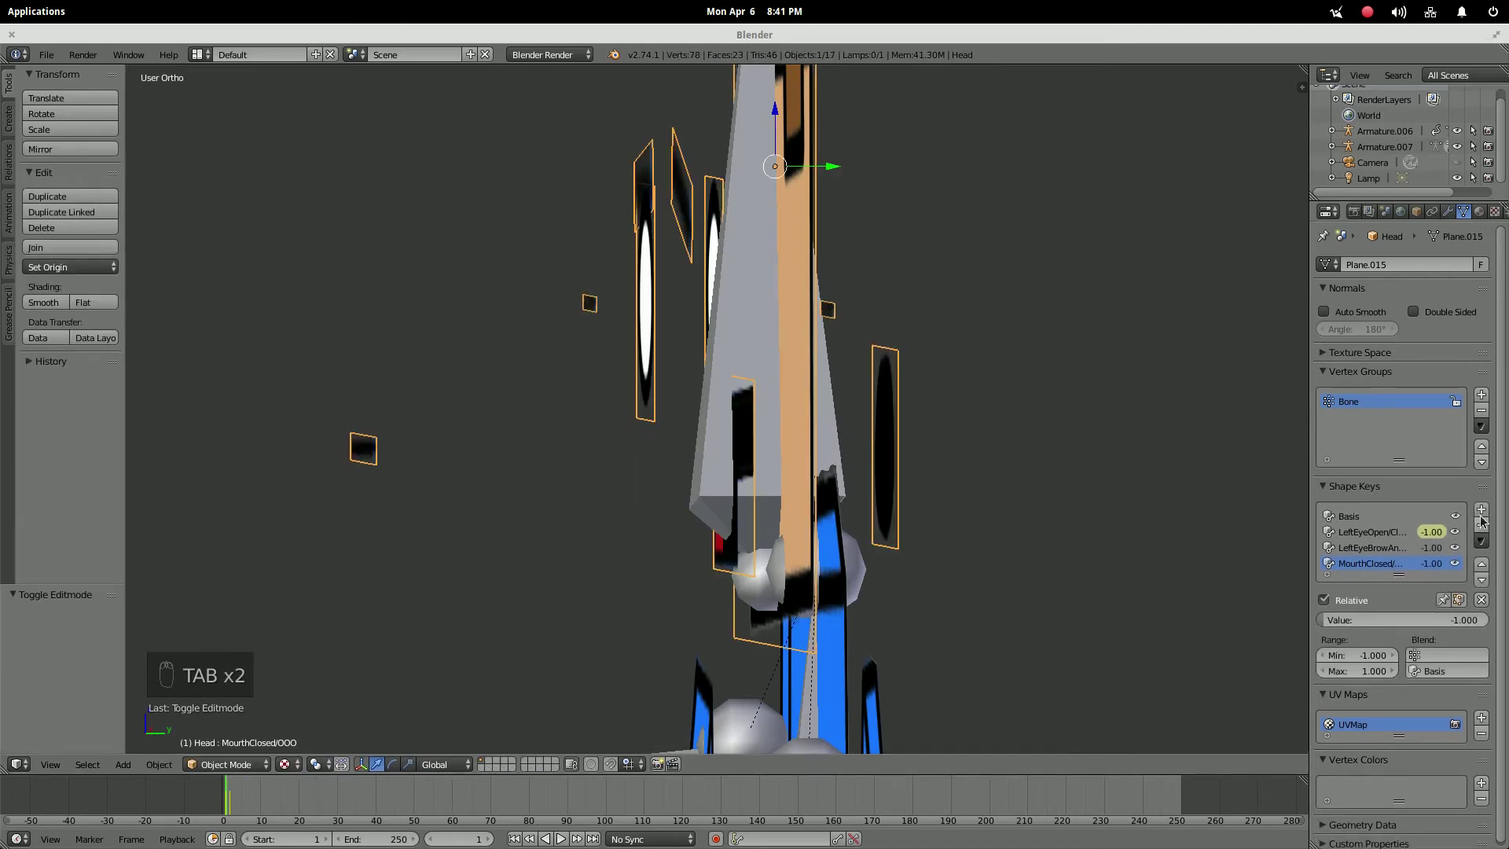
{"action": "left_click", "coordinate": [1482, 510]}
{"action": "double_click", "coordinate": [1351, 580]}
{"action": "type", "text": "MourthClosed/"}
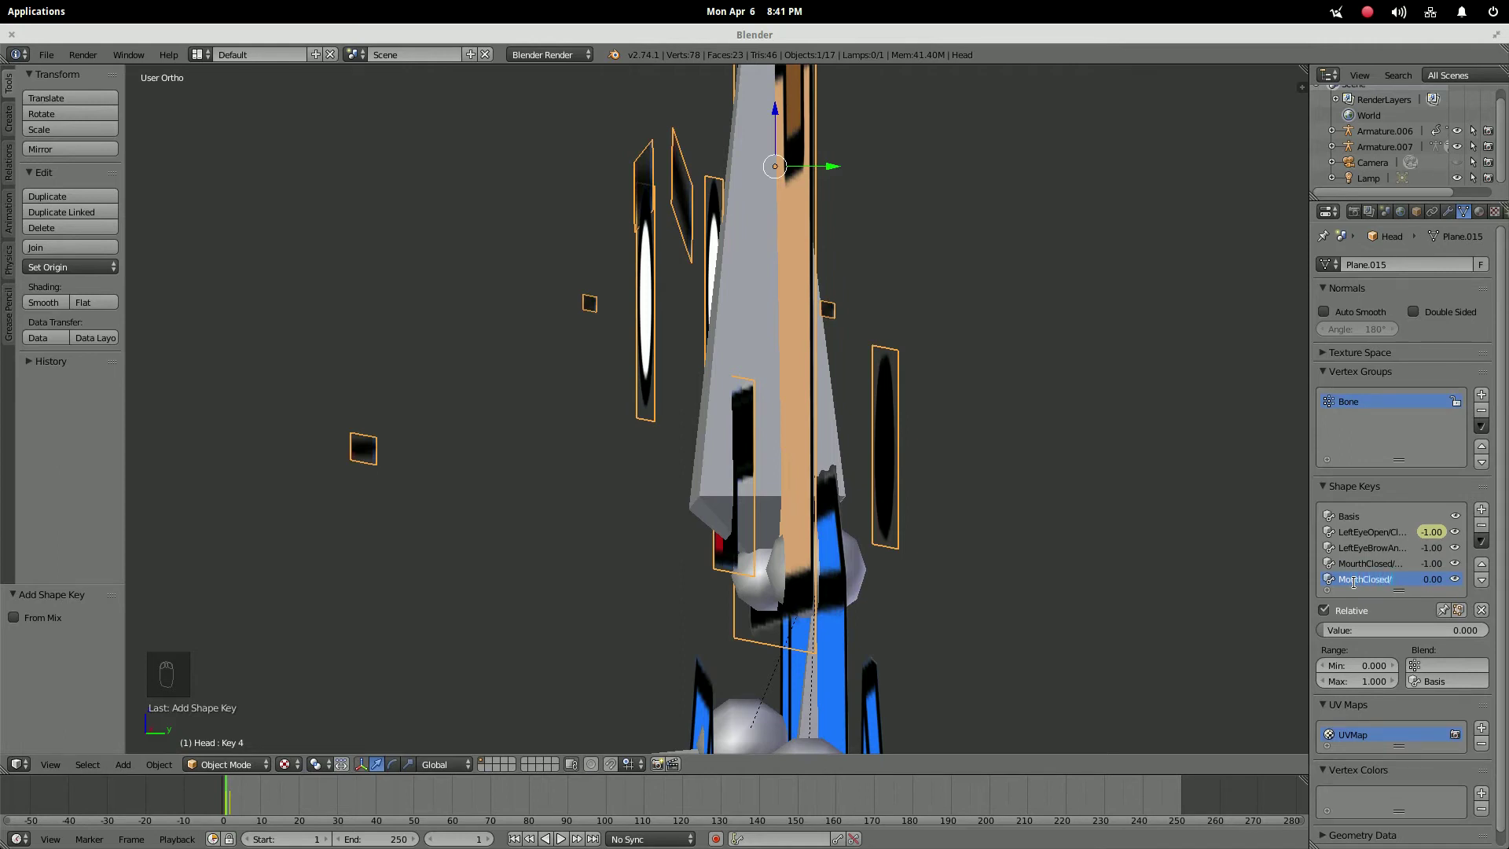
{"action": "key", "text": "Return"}
Set the MouthClosed/Laugh shape key's value to 1.000 and clear the vertex selection in Edit Mode
{"action": "left_click_drag", "start_coordinate": [1360, 630], "coordinate": [1496, 630]}
{"action": "key", "text": "Tab"}
{"action": "middle_click_drag", "start_coordinate": [852, 428], "coordinate": [689, 428]}
{"action": "key", "text": "a"}
{"action": "key", "text": "a"}
{"action": "key", "text": "b"}
{"action": "left_click_drag", "start_coordinate": [563, 402], "coordinate": [958, 466]}
{"action": "key", "text": "a"}
{"action": "mouse_move", "coordinate": [958, 471]}
{"action": "middle_mouse_down"}
{"action": "mouse_move", "coordinate": [980, 462]}
{"action": "mouse_move", "coordinate": [940, 456]}
{"action": "middle_mouse_up"}
Select the laughing mouth plane's four corner vertices and move the plane -0.196 along Y to the front of the face
{"action": "right_click", "coordinate": [722, 380]}
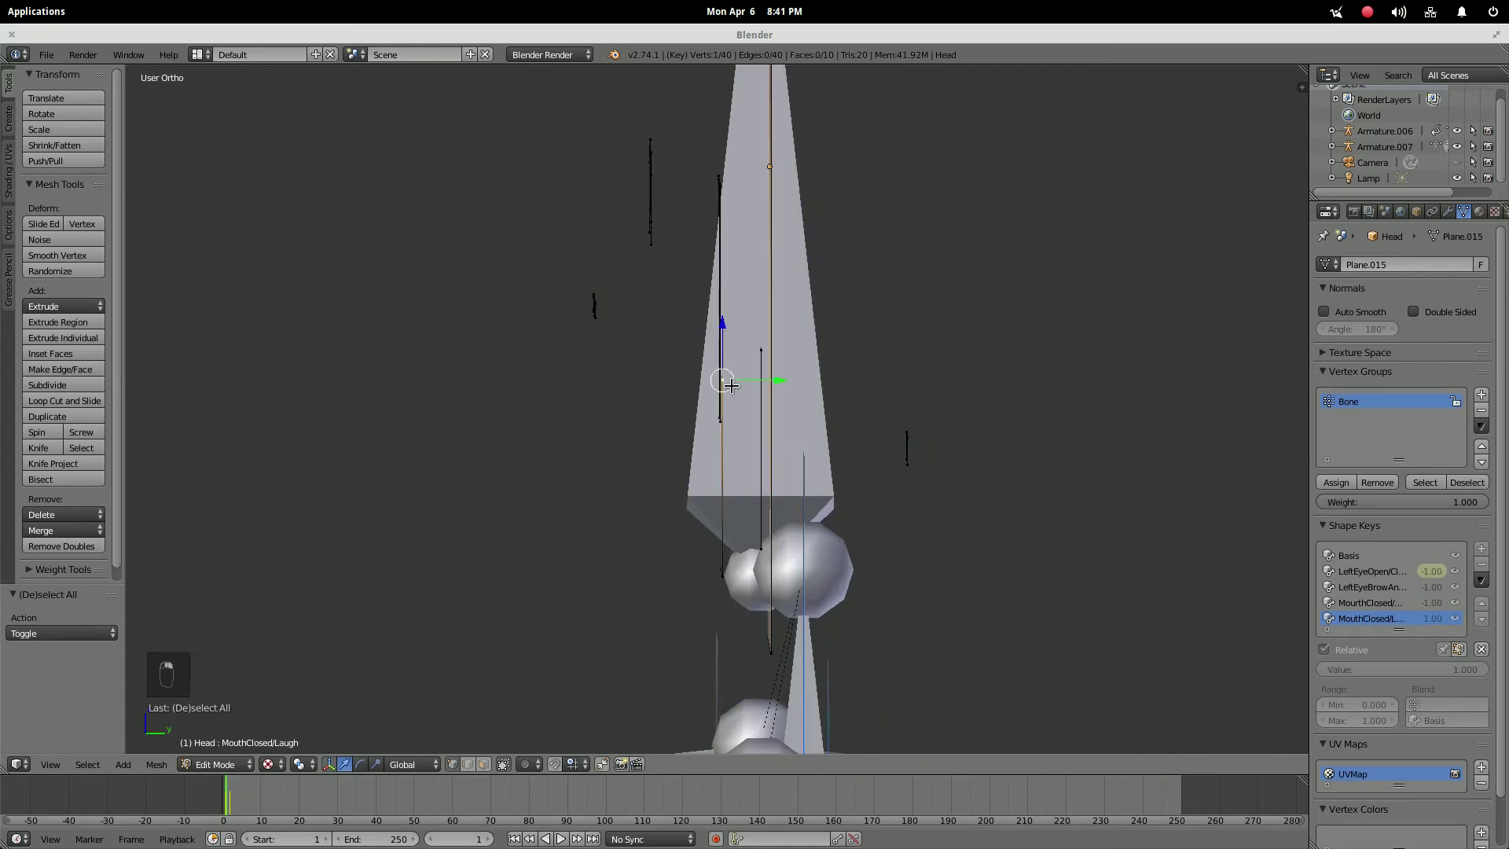
{"action": "right_click", "coordinate": [722, 555], "text": "shift"}
{"action": "middle_click_drag", "start_coordinate": [724, 556], "coordinate": [998, 567]}
{"action": "right_click", "coordinate": [875, 575], "text": "shift"}
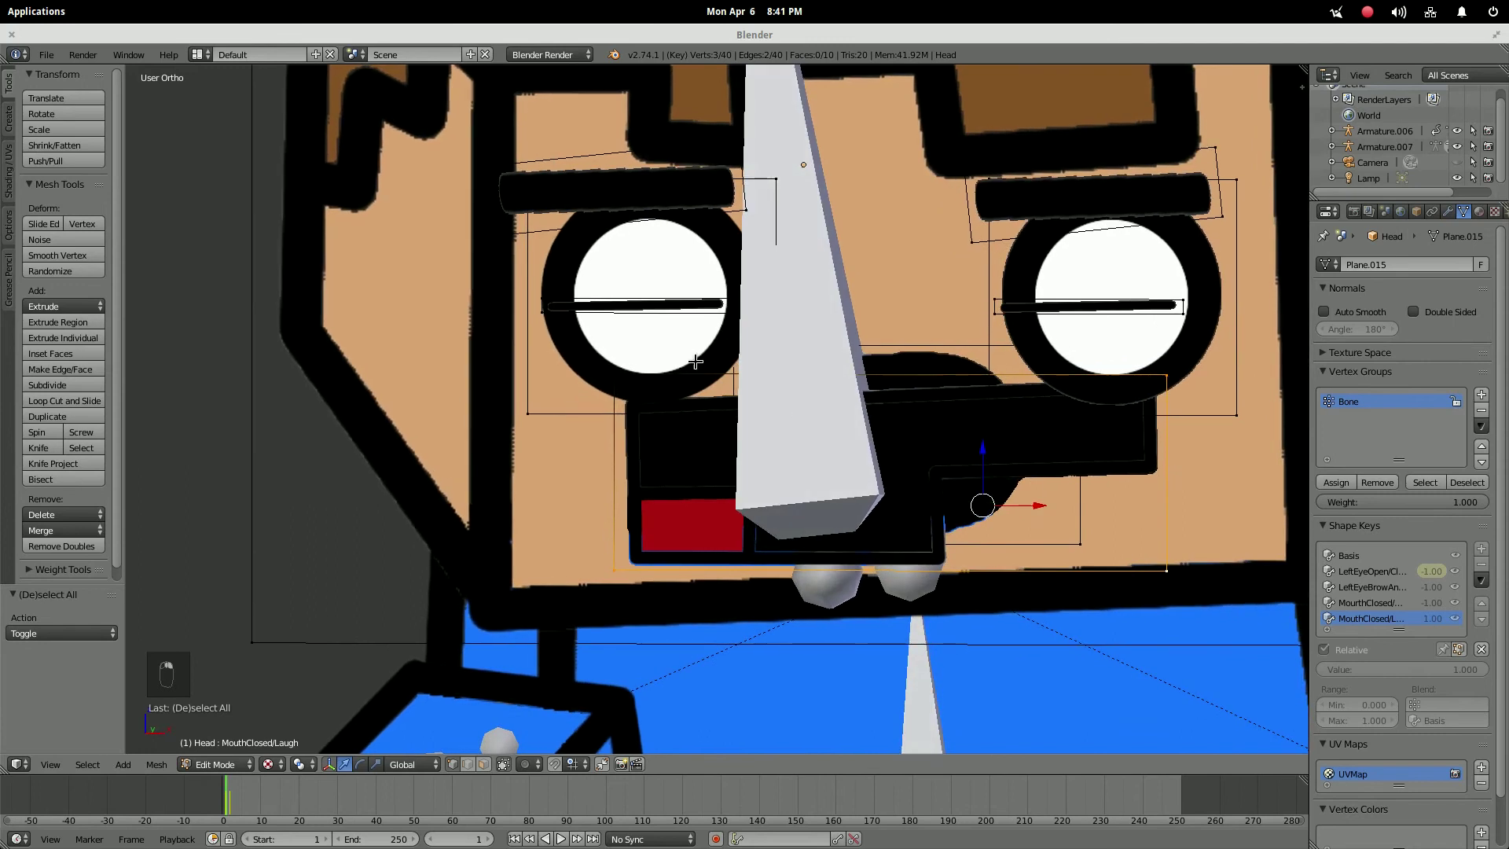
{"action": "right_click", "coordinate": [620, 370], "text": "shift"}
{"action": "middle_click_drag", "start_coordinate": [620, 369], "coordinate": [606, 532]}
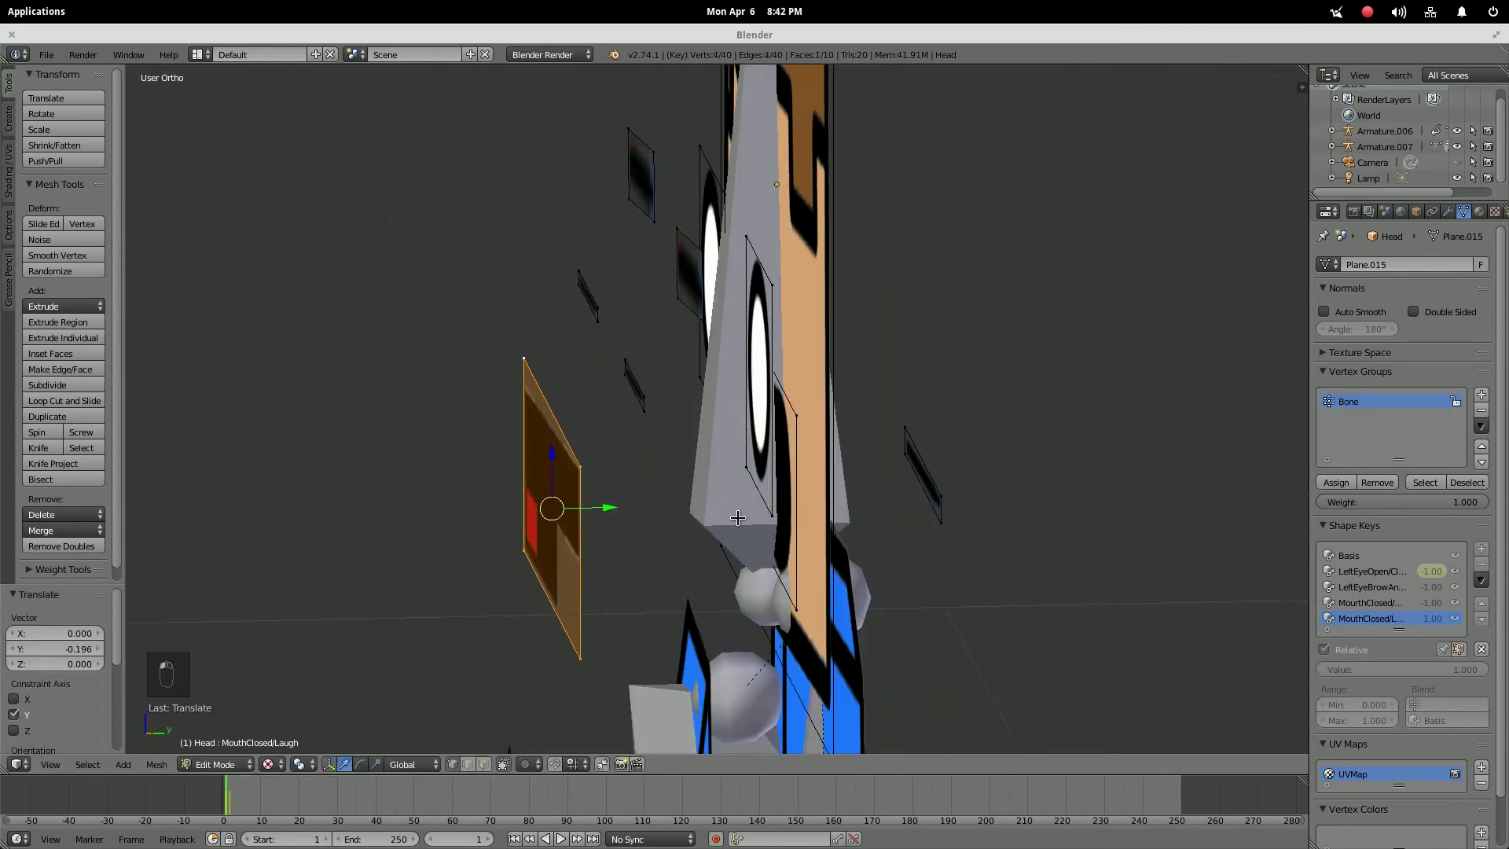
{"action": "key", "text": "Tab"}
{"action": "middle_click_drag", "start_coordinate": [571, 417], "coordinate": [777, 412]}
{"action": "scroll", "coordinate": [777, 413], "scroll_direction": "up", "scroll_amount": 2}
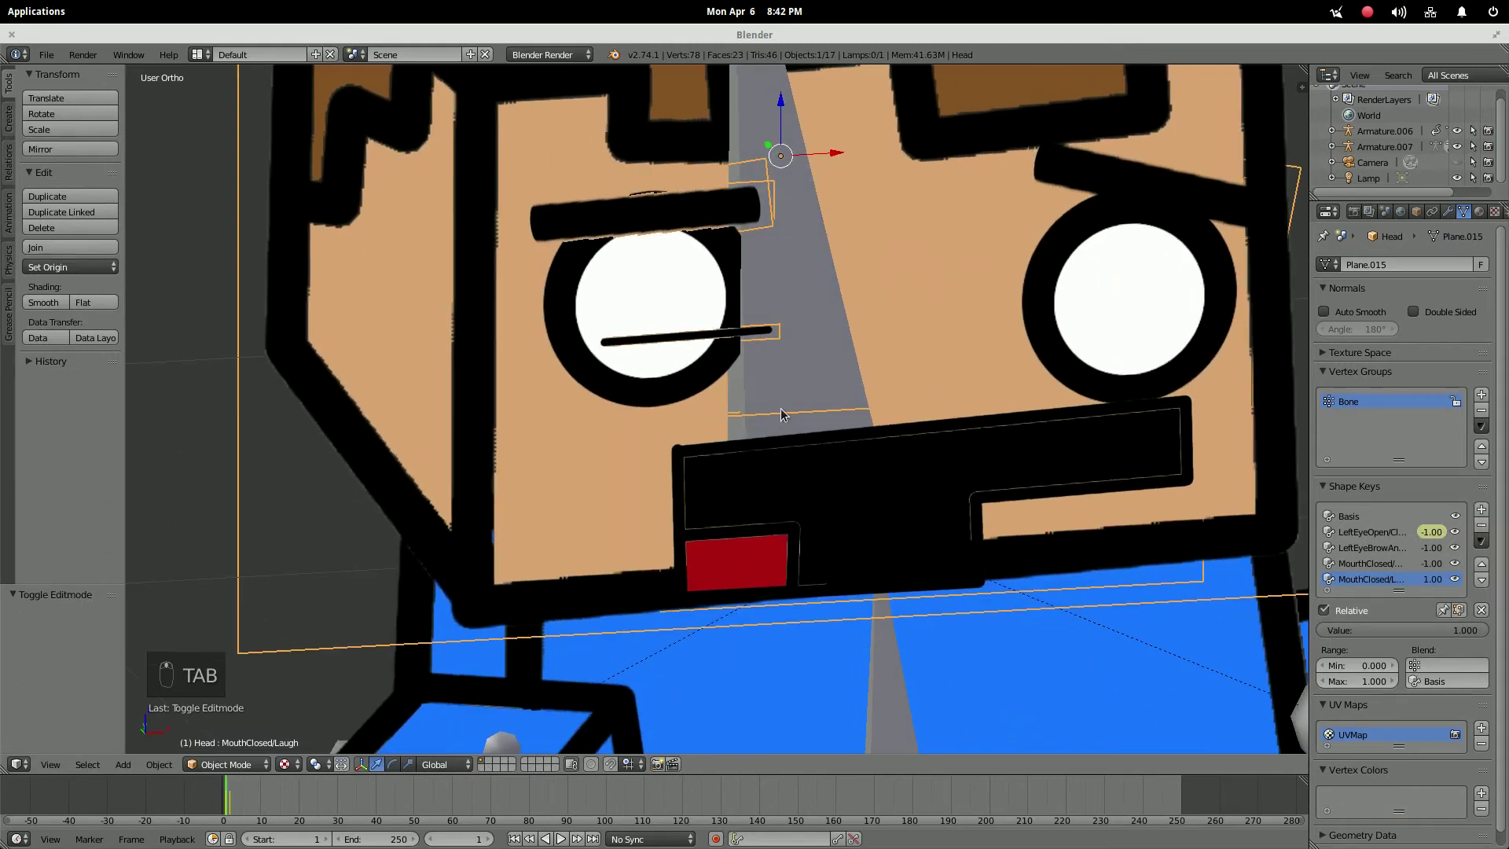
Set the MouthClosed/Laugh shape key's range minimum to -1.000 and its value to -1.000
{"action": "key", "text": "KP_1"}
{"action": "left_click_drag", "start_coordinate": [1445, 635], "coordinate": [1274, 634]}
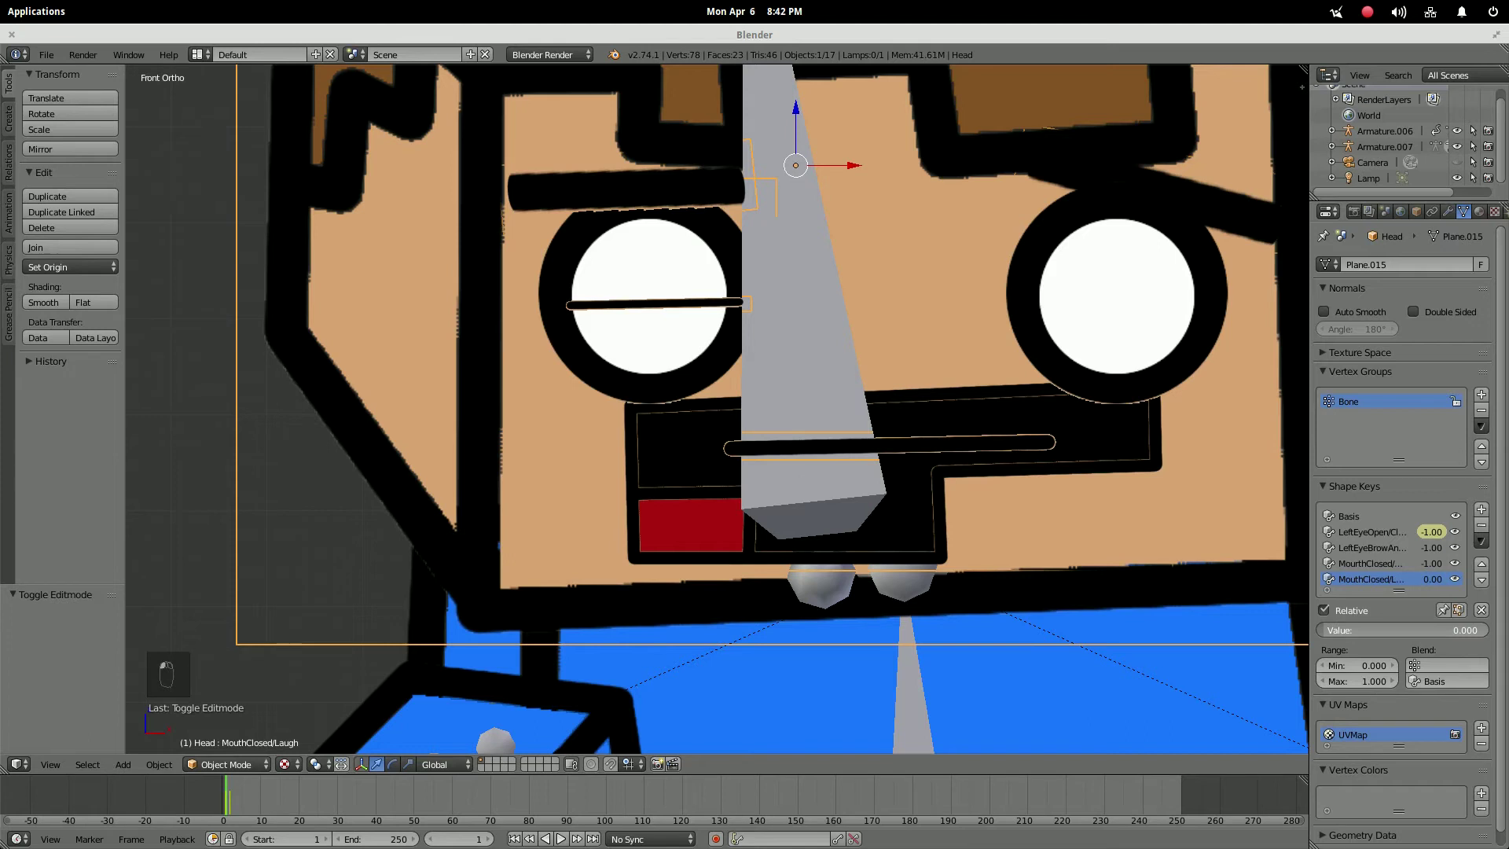
{"action": "left_click", "coordinate": [1360, 665]}
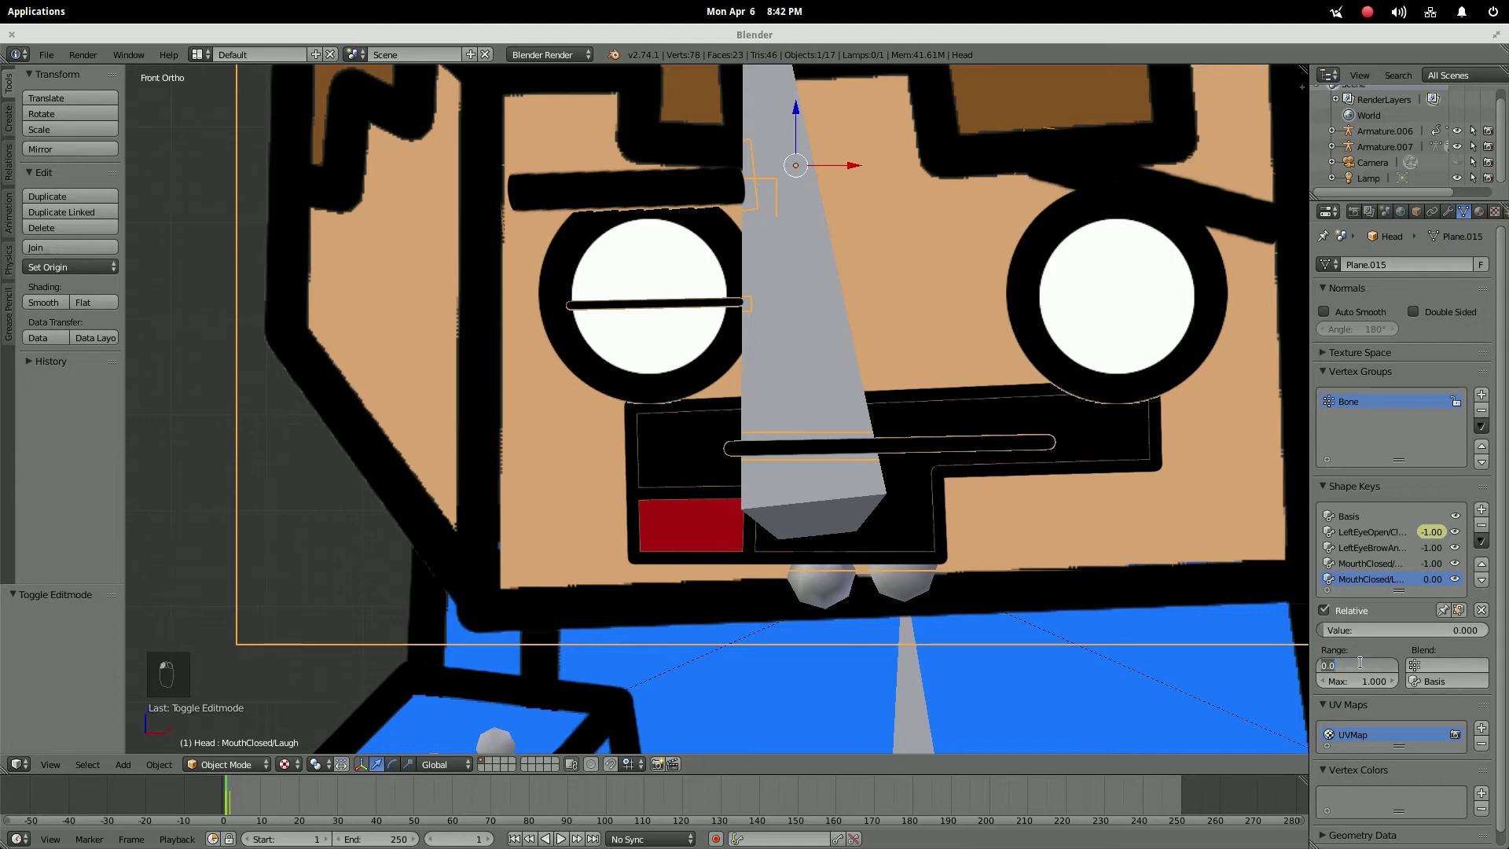
{"action": "left_click_drag", "start_coordinate": [1445, 629], "coordinate": [1337, 630]}
{"action": "scroll", "coordinate": [951, 413], "scroll_direction": "down", "scroll_amount": 4}
{"action": "middle_click_drag", "start_coordinate": [951, 413], "coordinate": [922, 413]}
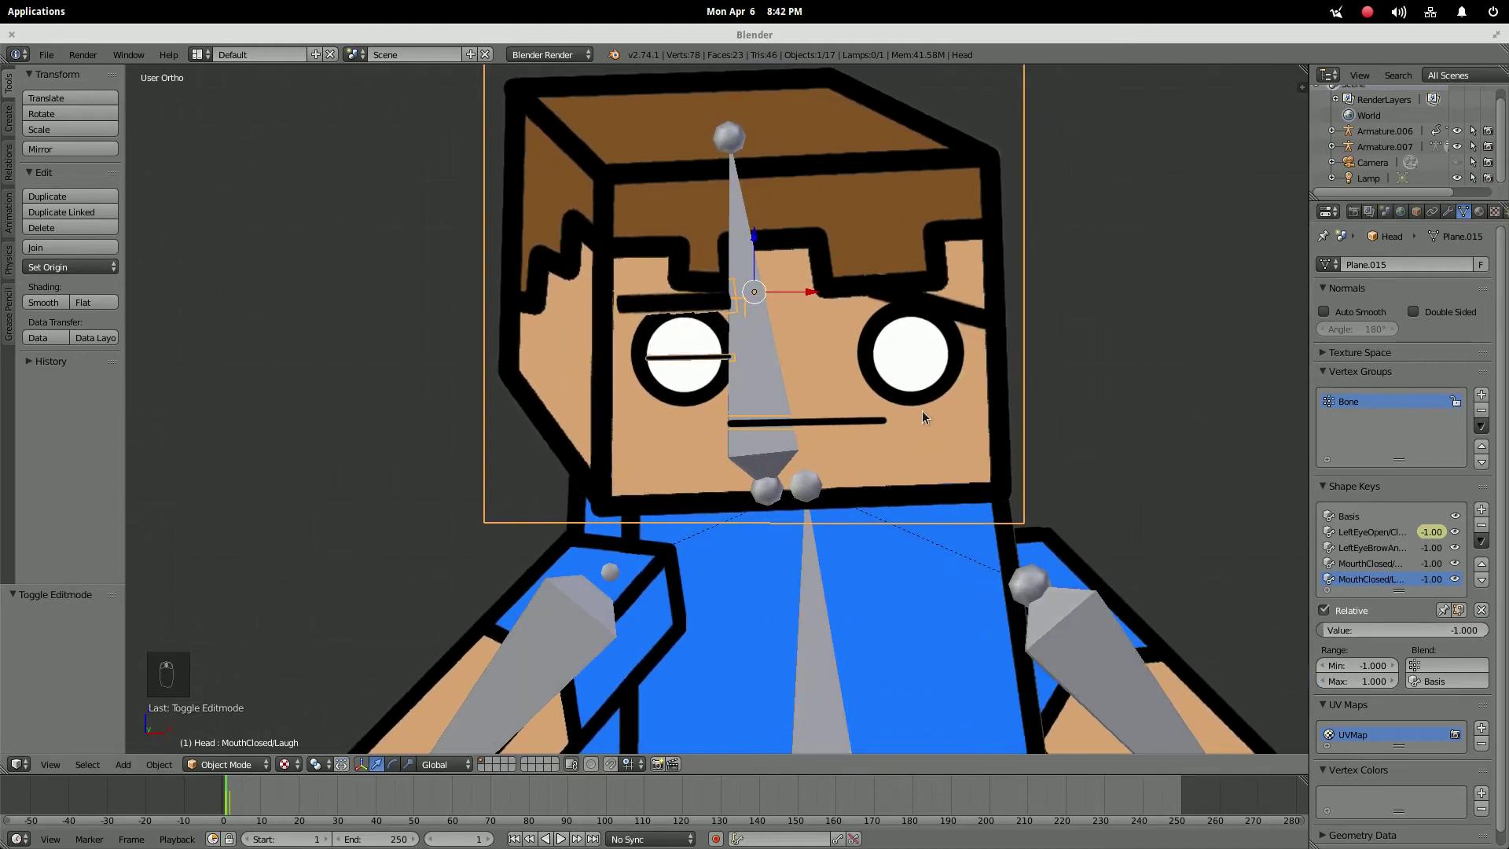
{"action": "key", "text": "KP_1"}
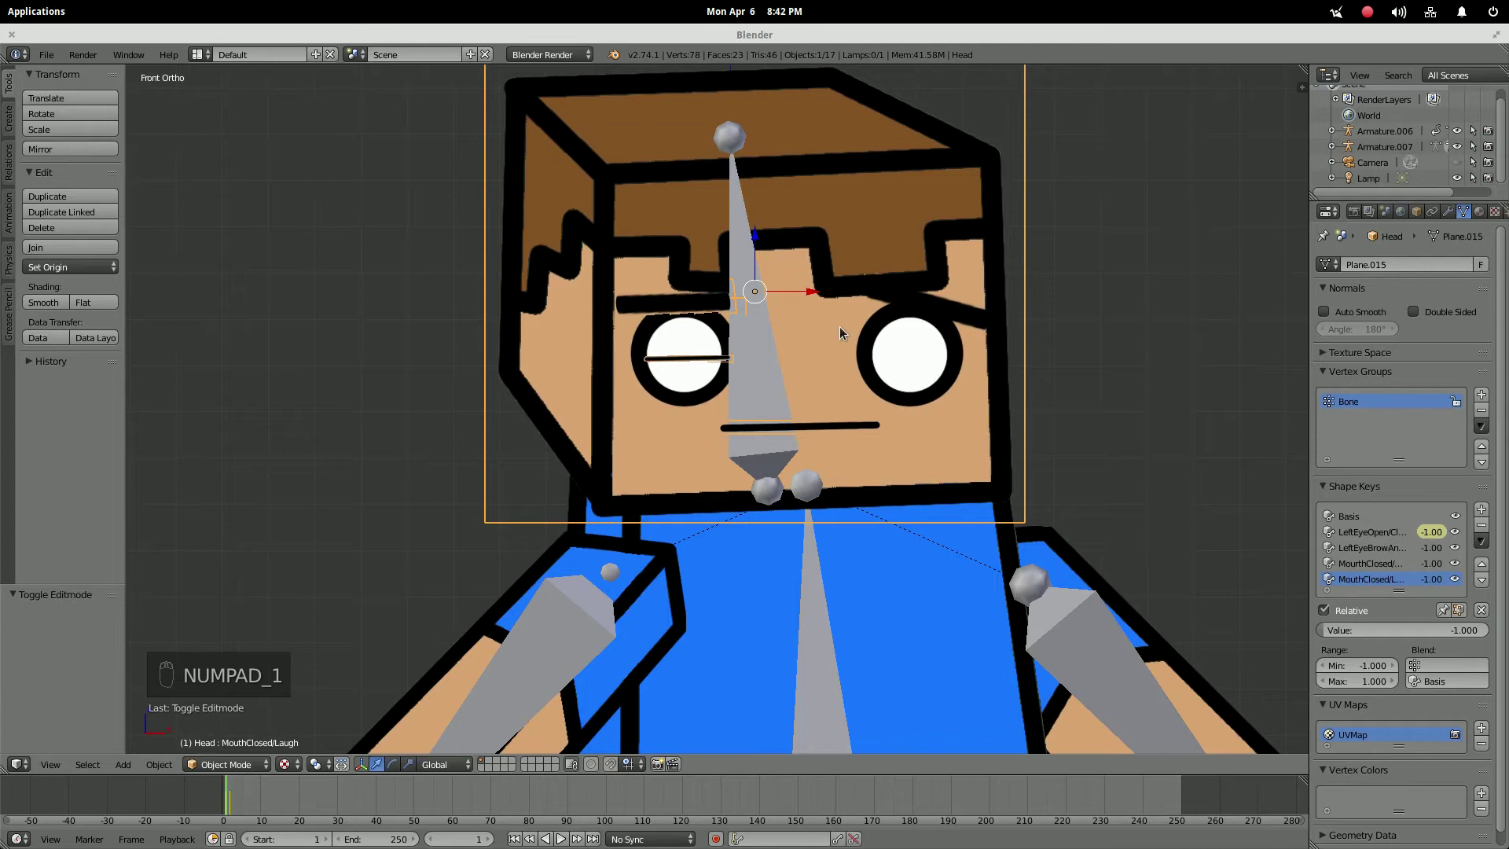
{"action": "scroll", "coordinate": [786, 345], "scroll_direction": "up", "scroll_amount": 3}
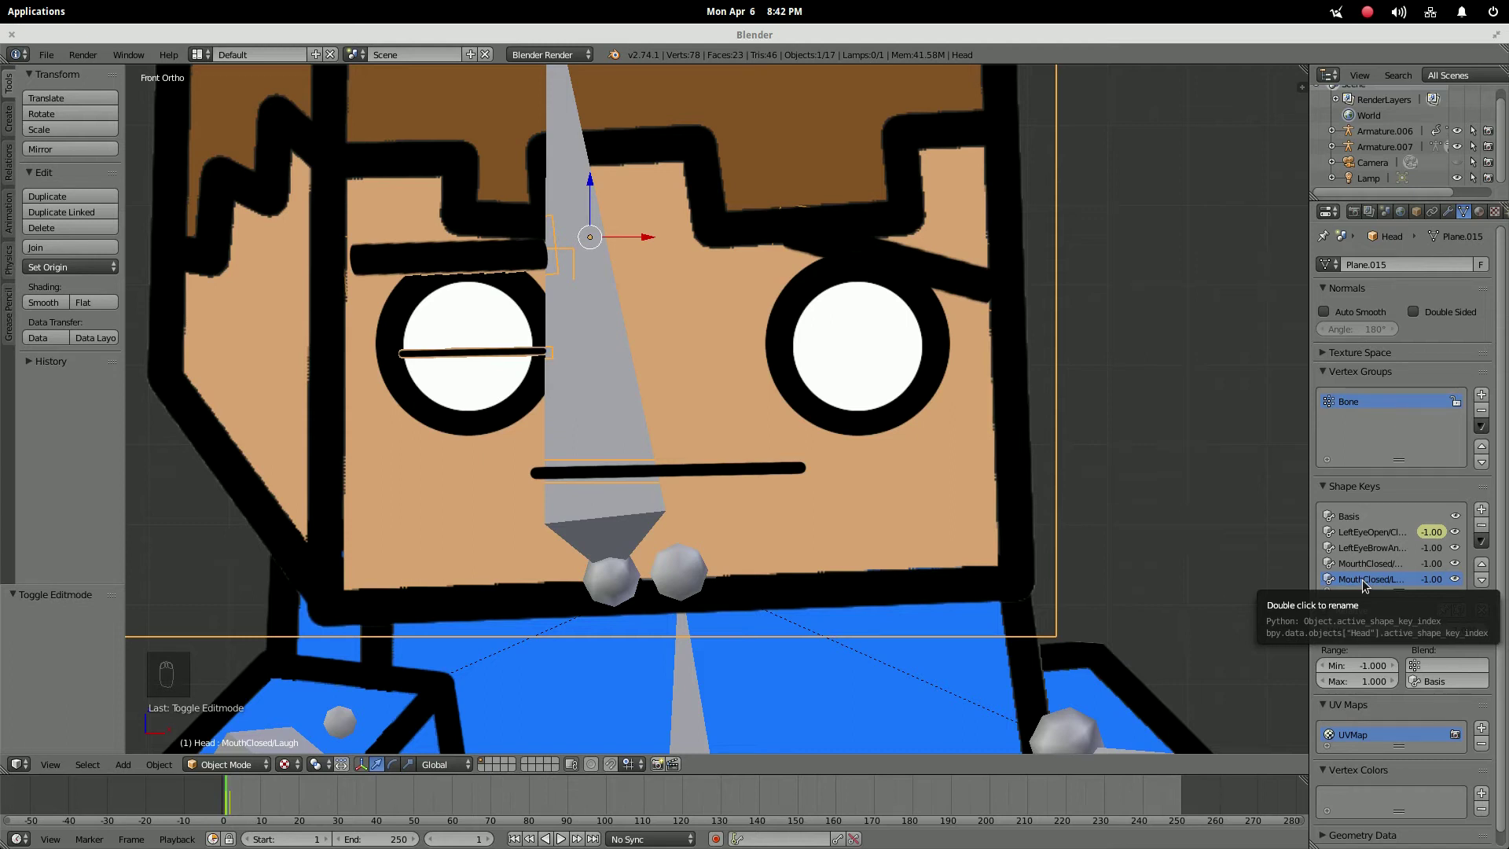
{"action": "scroll", "coordinate": [891, 482], "scroll_direction": "down", "scroll_amount": 3}
{"action": "scroll", "coordinate": [888, 482], "scroll_direction": "up", "scroll_amount": 3}
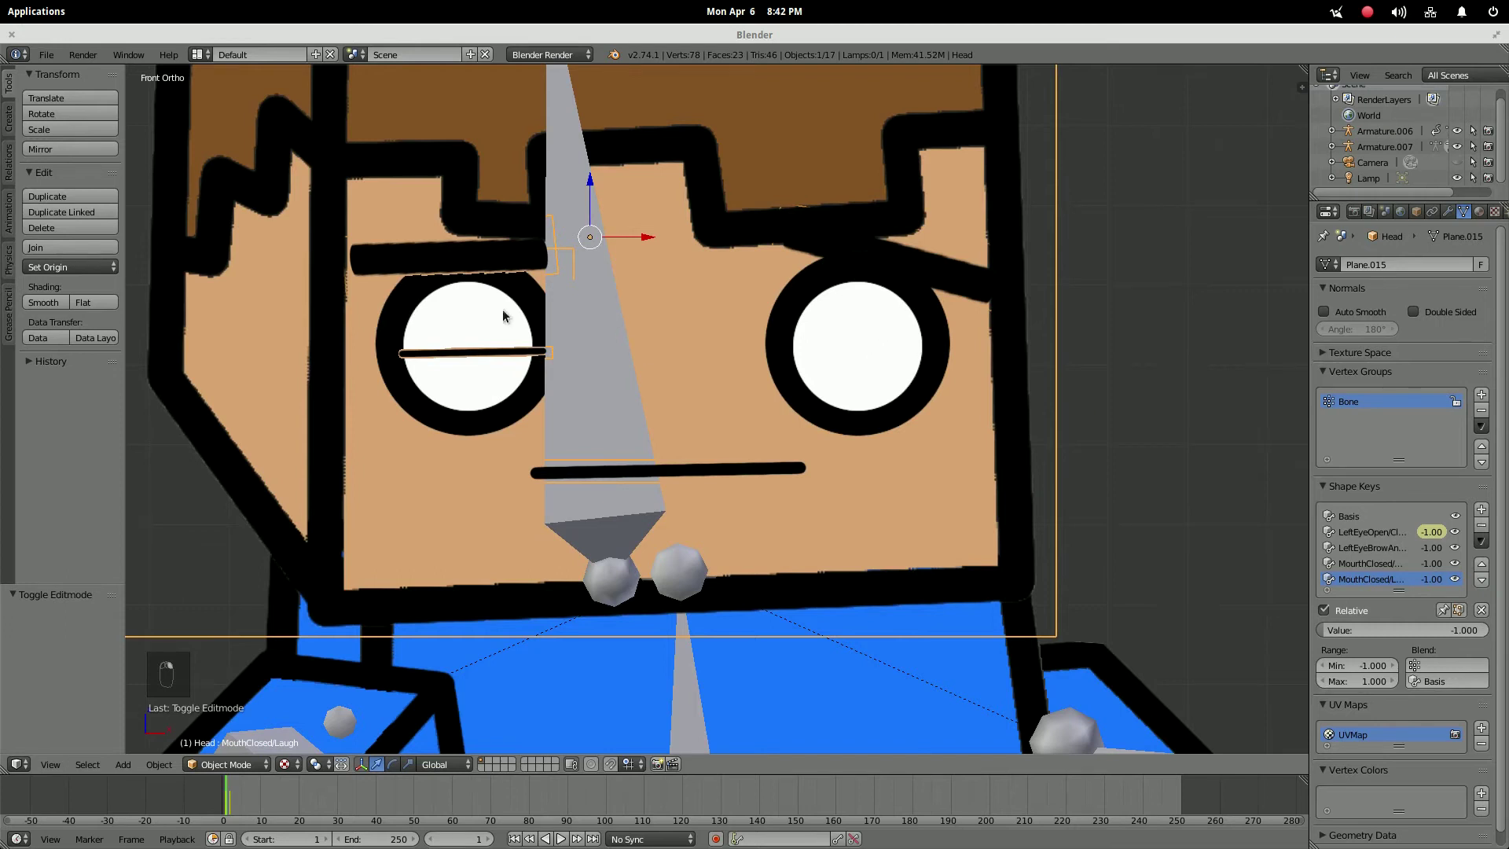
Add another shape key to the head and name it RightEyeSmall/Large
{"action": "left_click", "coordinate": [1482, 509]}
{"action": "double_click", "coordinate": [1360, 580]}
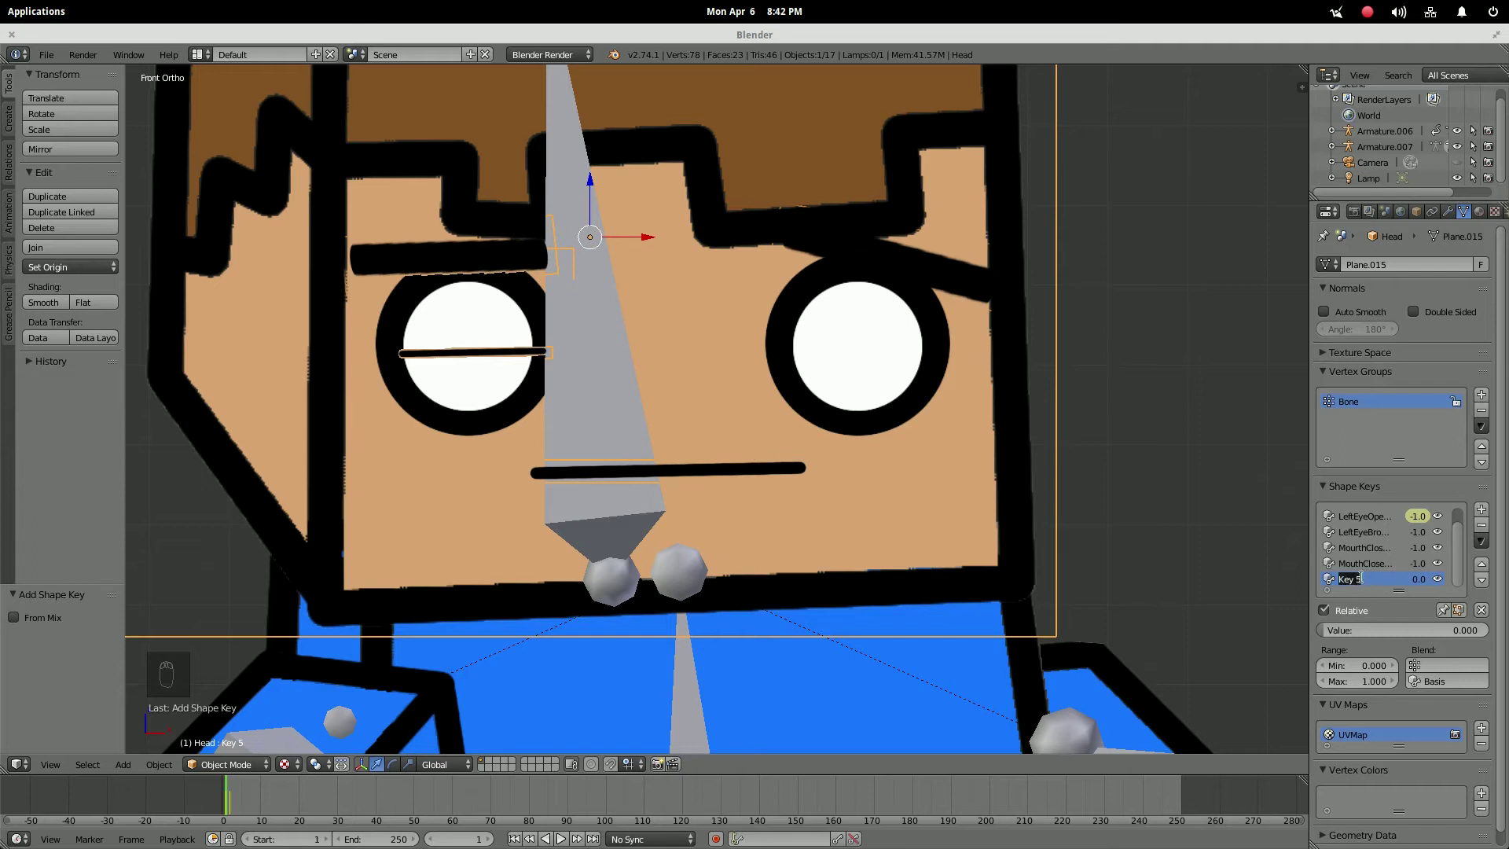
{"action": "type", "text": "RightEyeSmall/Large"}
{"action": "key", "text": "Return"}
Set the RightEyeSmall/Large value to 1.000 and select the right eye plane's corner vertices in Edit Mode
{"action": "left_click_drag", "start_coordinate": [1336, 630], "coordinate": [1487, 630]}
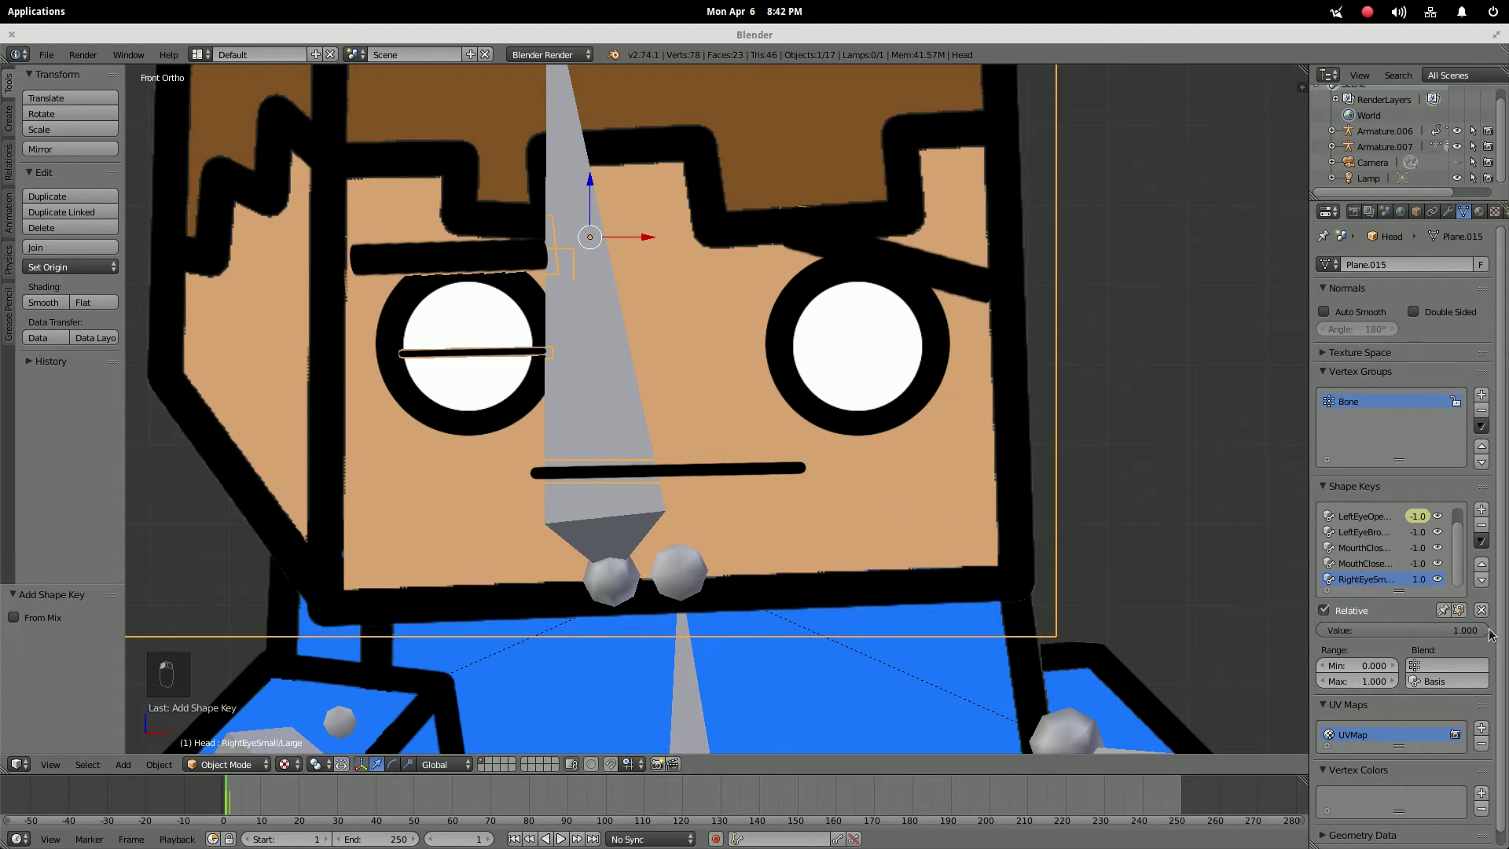
{"action": "key", "text": "Tab"}
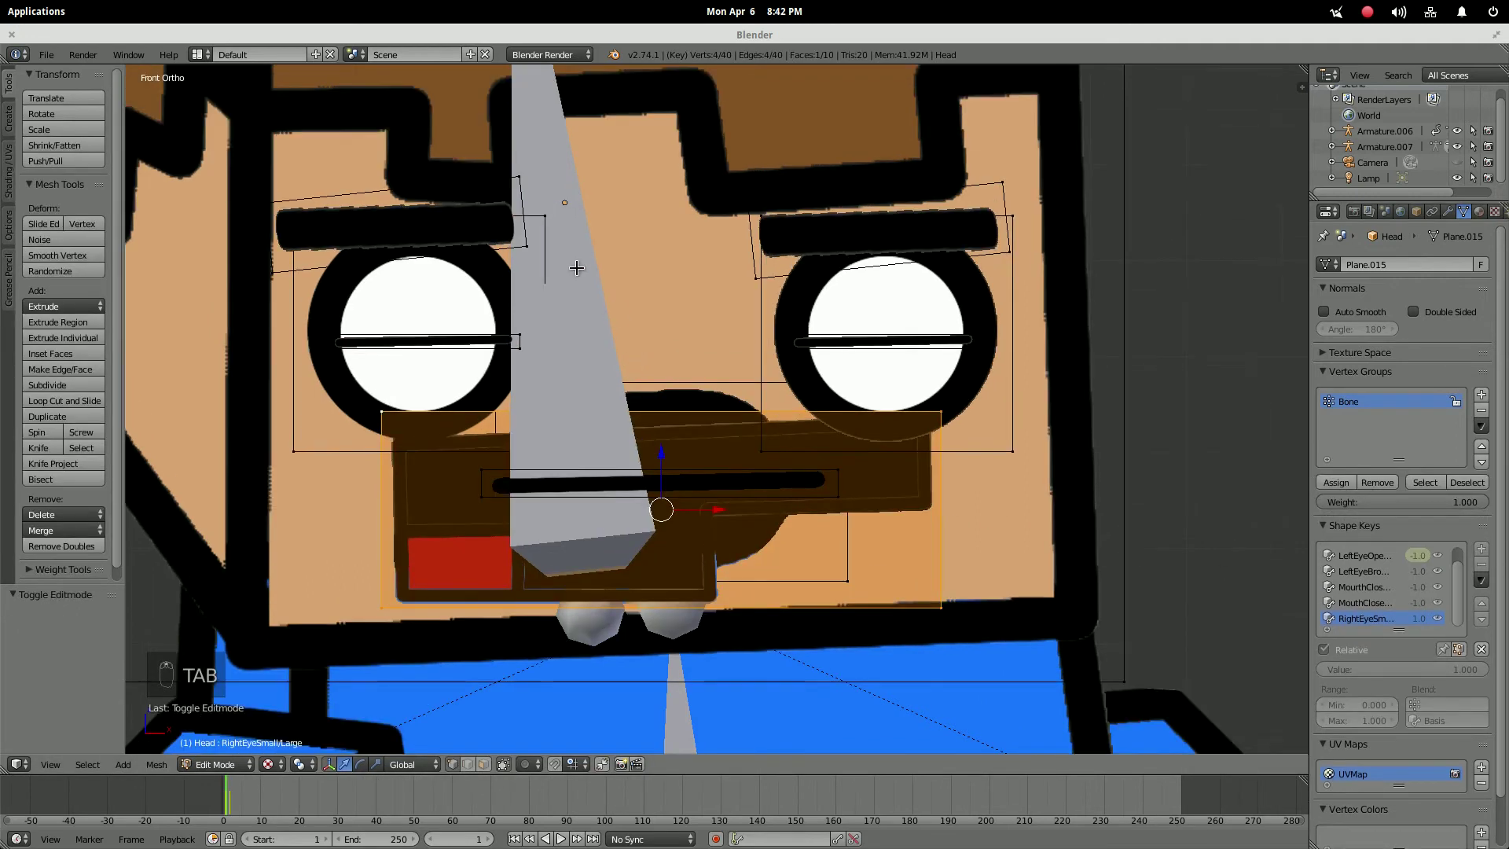
{"action": "right_click", "coordinate": [295, 449], "text": "shift"}
{"action": "middle_click_drag", "start_coordinate": [310, 348], "coordinate": [371, 226]}
{"action": "right_click", "coordinate": [370, 226], "text": "shift"}
{"action": "middle_click_drag", "start_coordinate": [439, 378], "coordinate": [626, 448]}
{"action": "right_click", "coordinate": [640, 463], "text": "shift"}
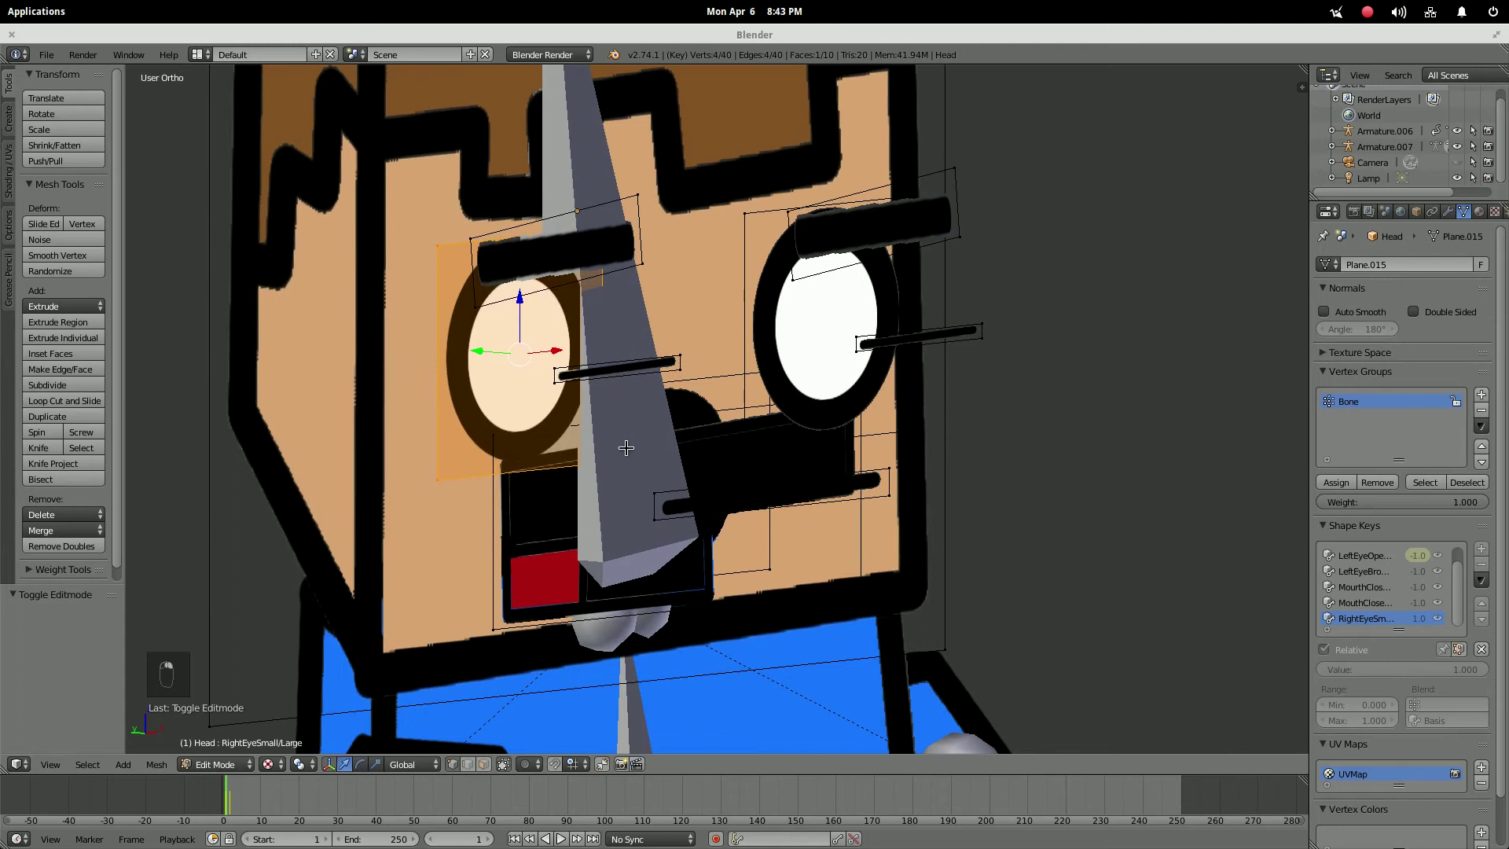
Scale the right eye plane down to 0.412 in the front view and return to Object Mode
{"action": "key", "text": "KP_1"}
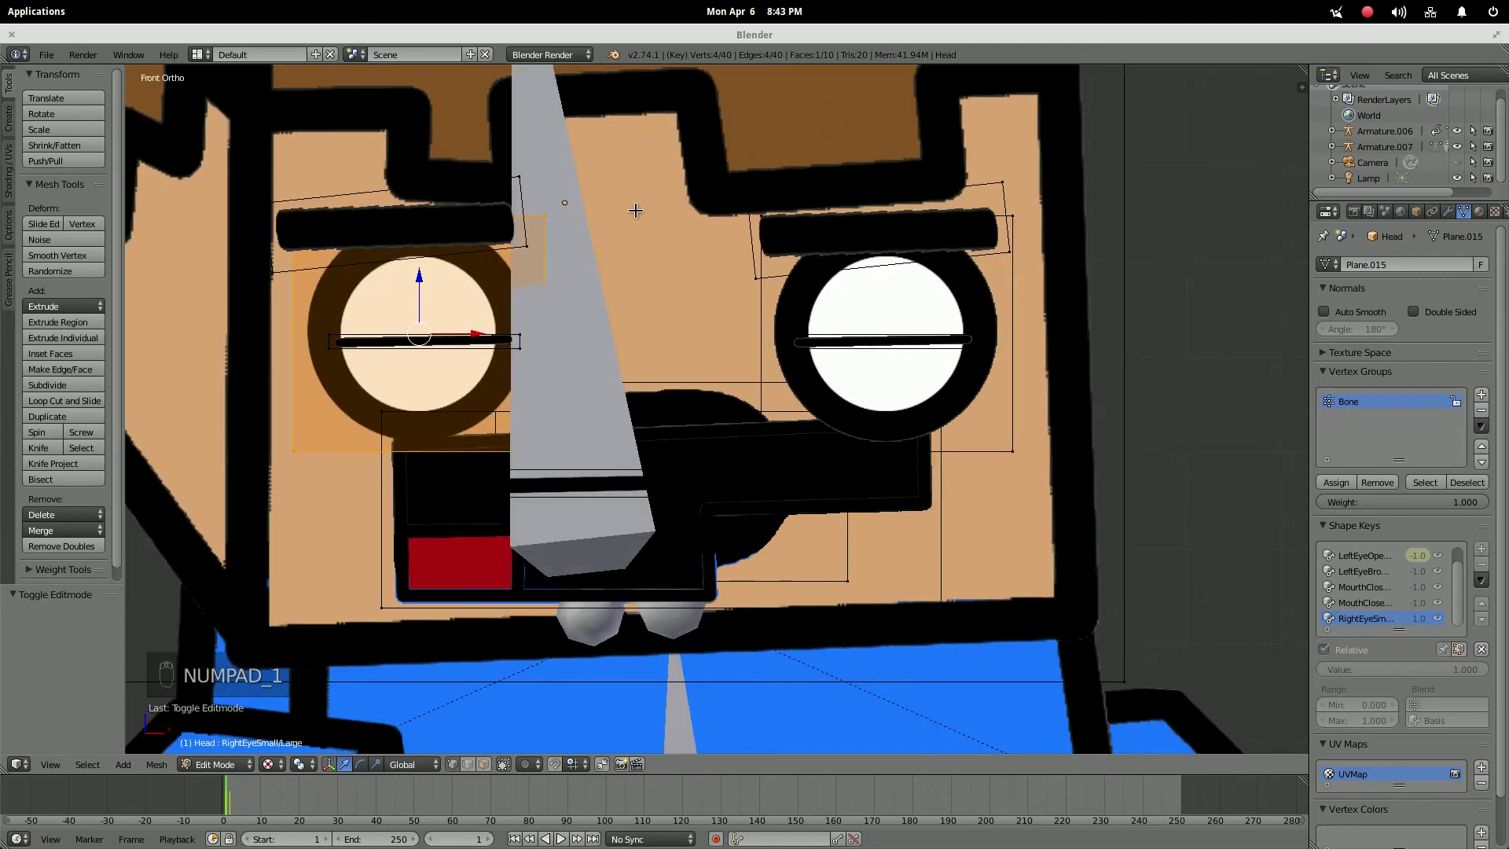
{"action": "key", "text": "s"}
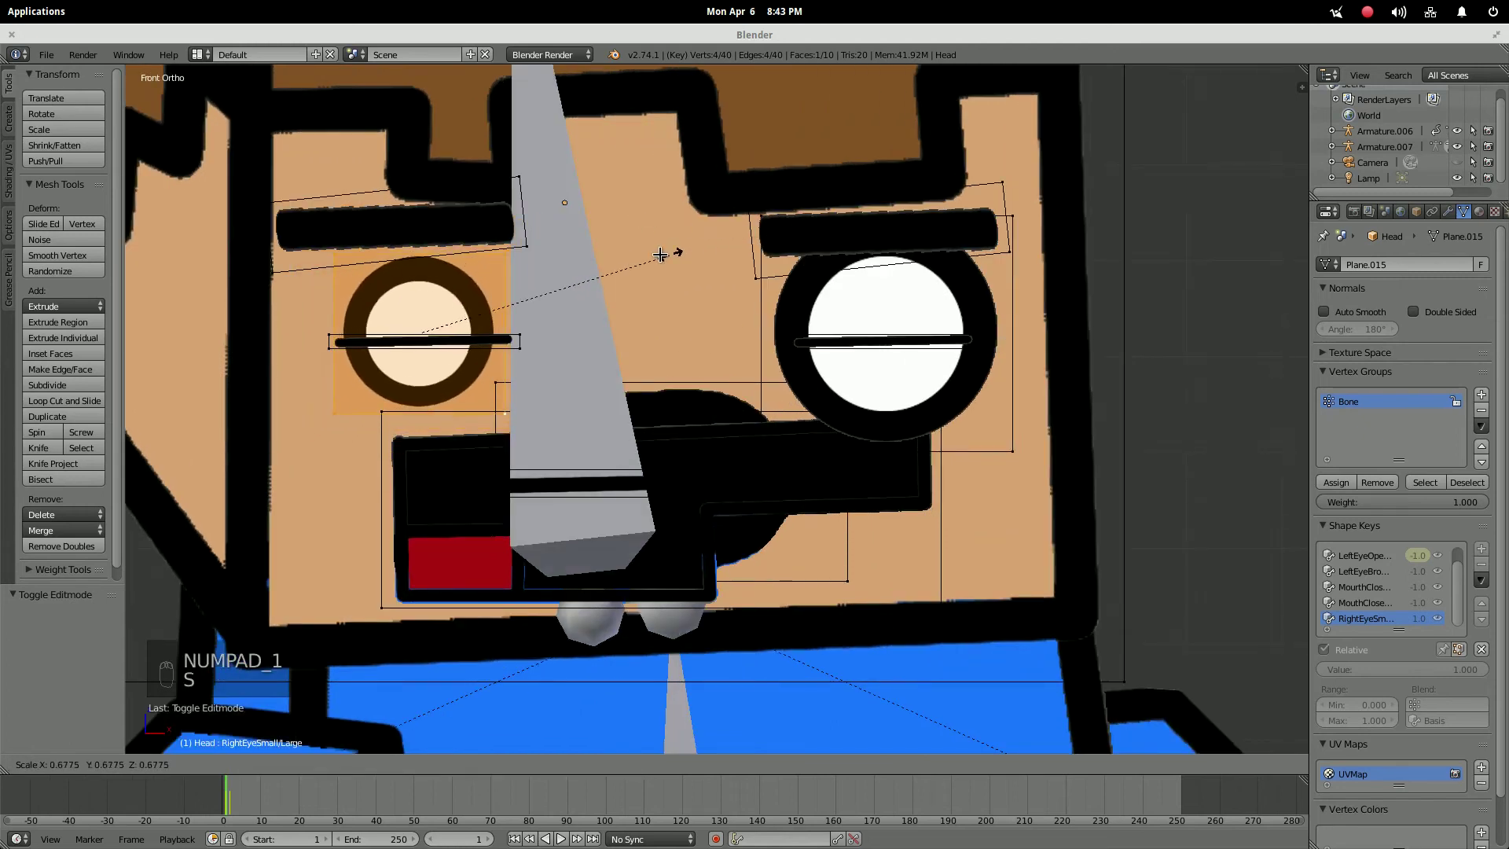
{"action": "left_click", "coordinate": [566, 281]}
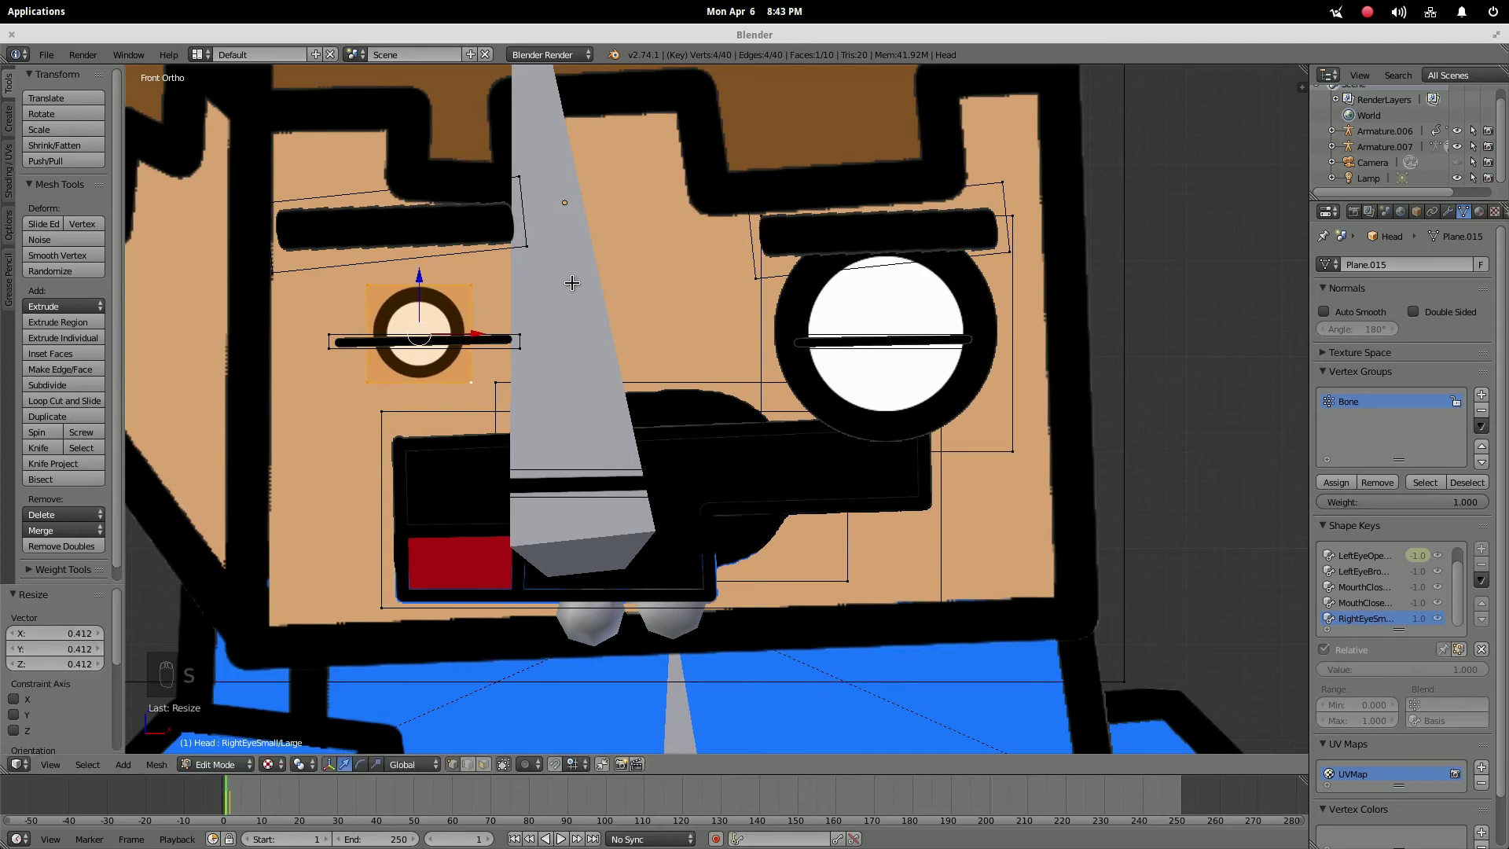
{"action": "key", "text": "Tab"}
Set the RightEyeSmall/Large range minimum to -1.000, test the key at -1.000, and reset its value to 0
{"action": "left_click_drag", "start_coordinate": [1471, 629], "coordinate": [1317, 630]}
{"action": "left_click", "coordinate": [1352, 665]}
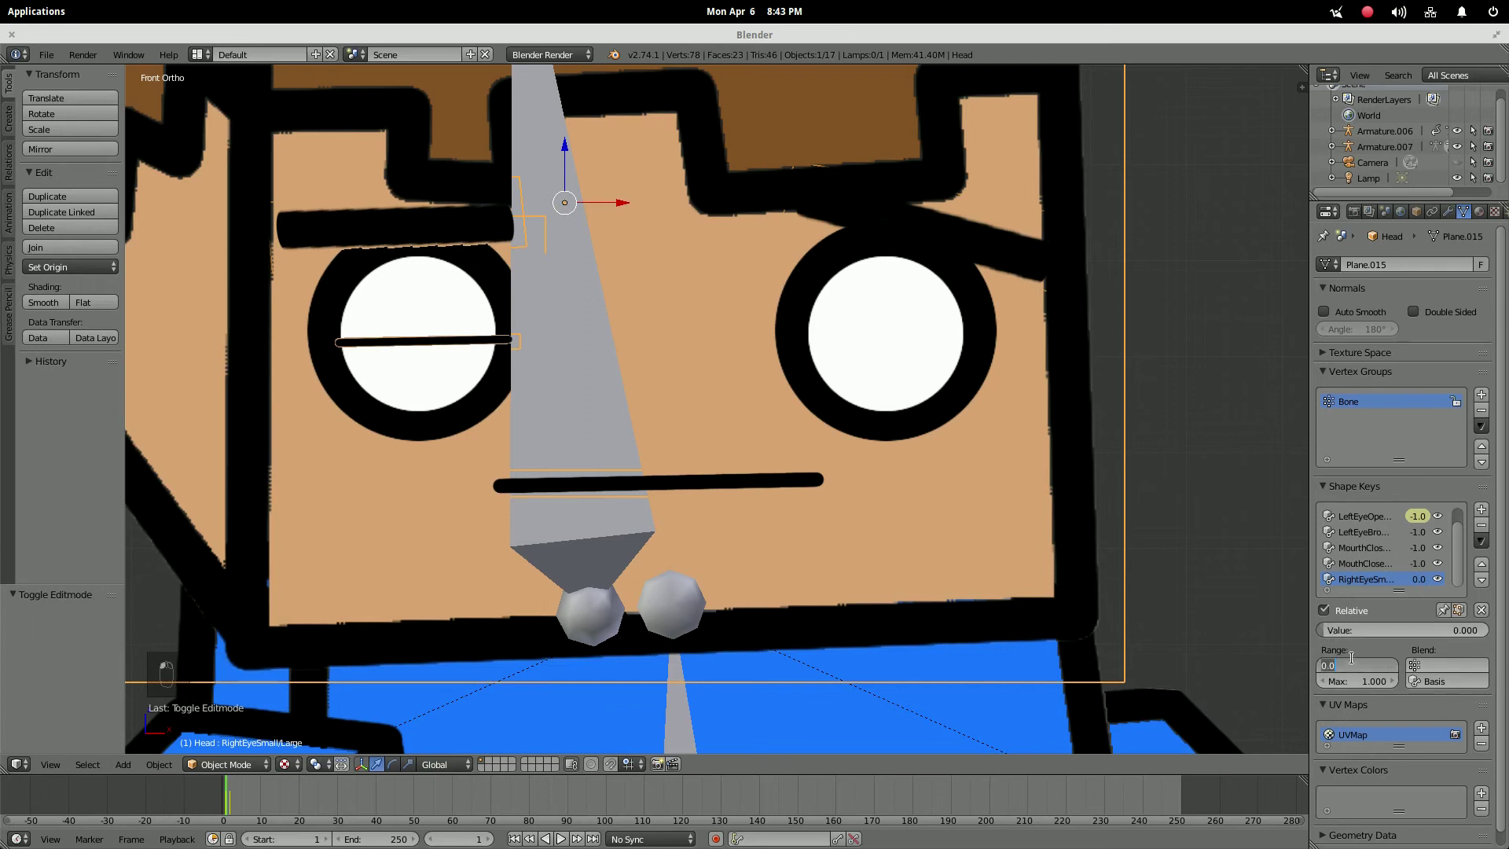
{"action": "key", "text": "Return"}
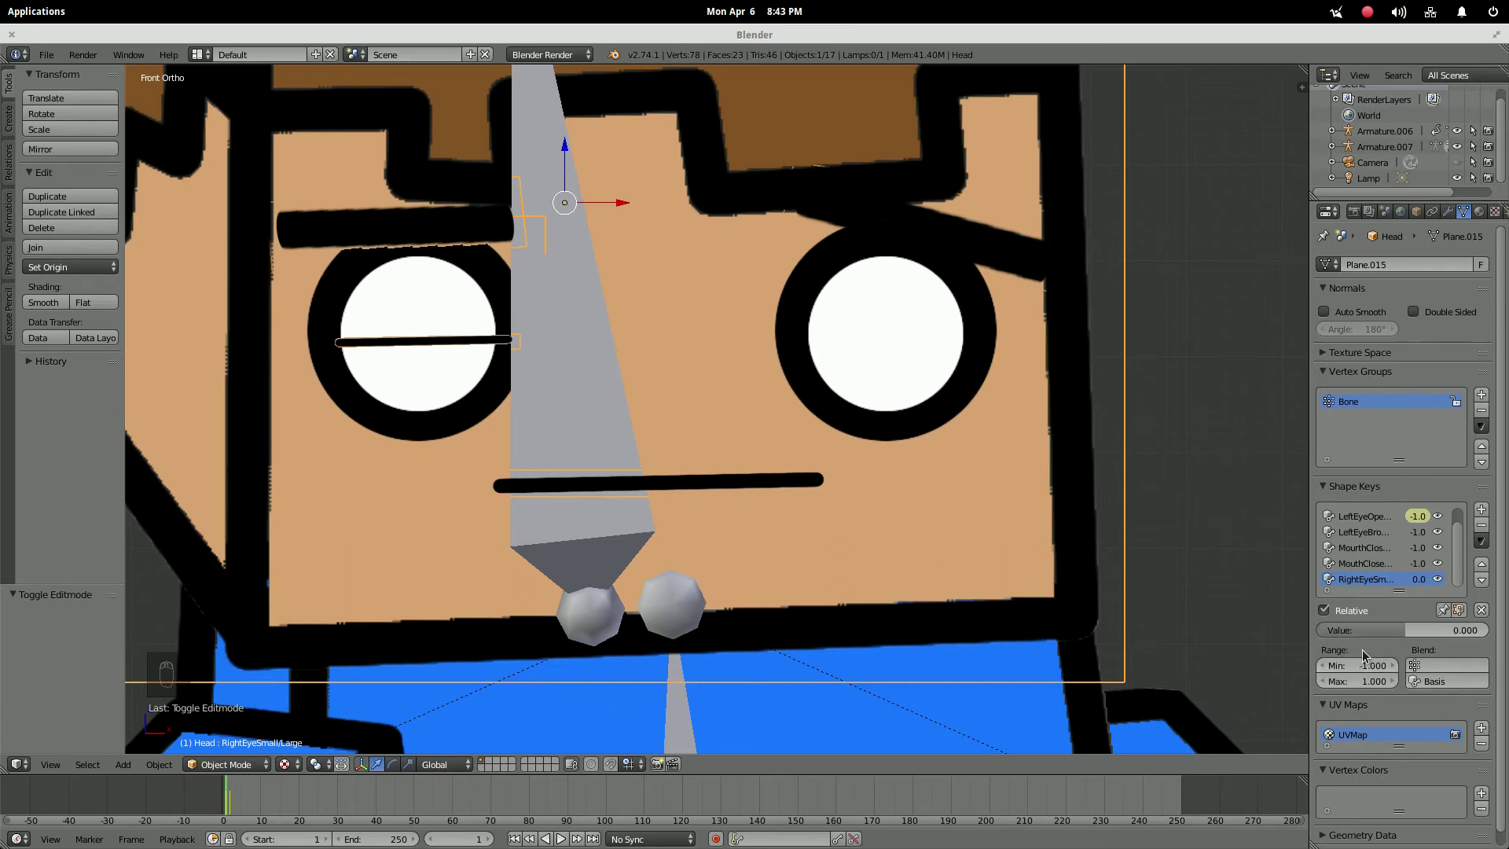
{"action": "left_click_drag", "start_coordinate": [1420, 627], "coordinate": [1327, 634]}
{"action": "left_click", "coordinate": [1323, 629]}
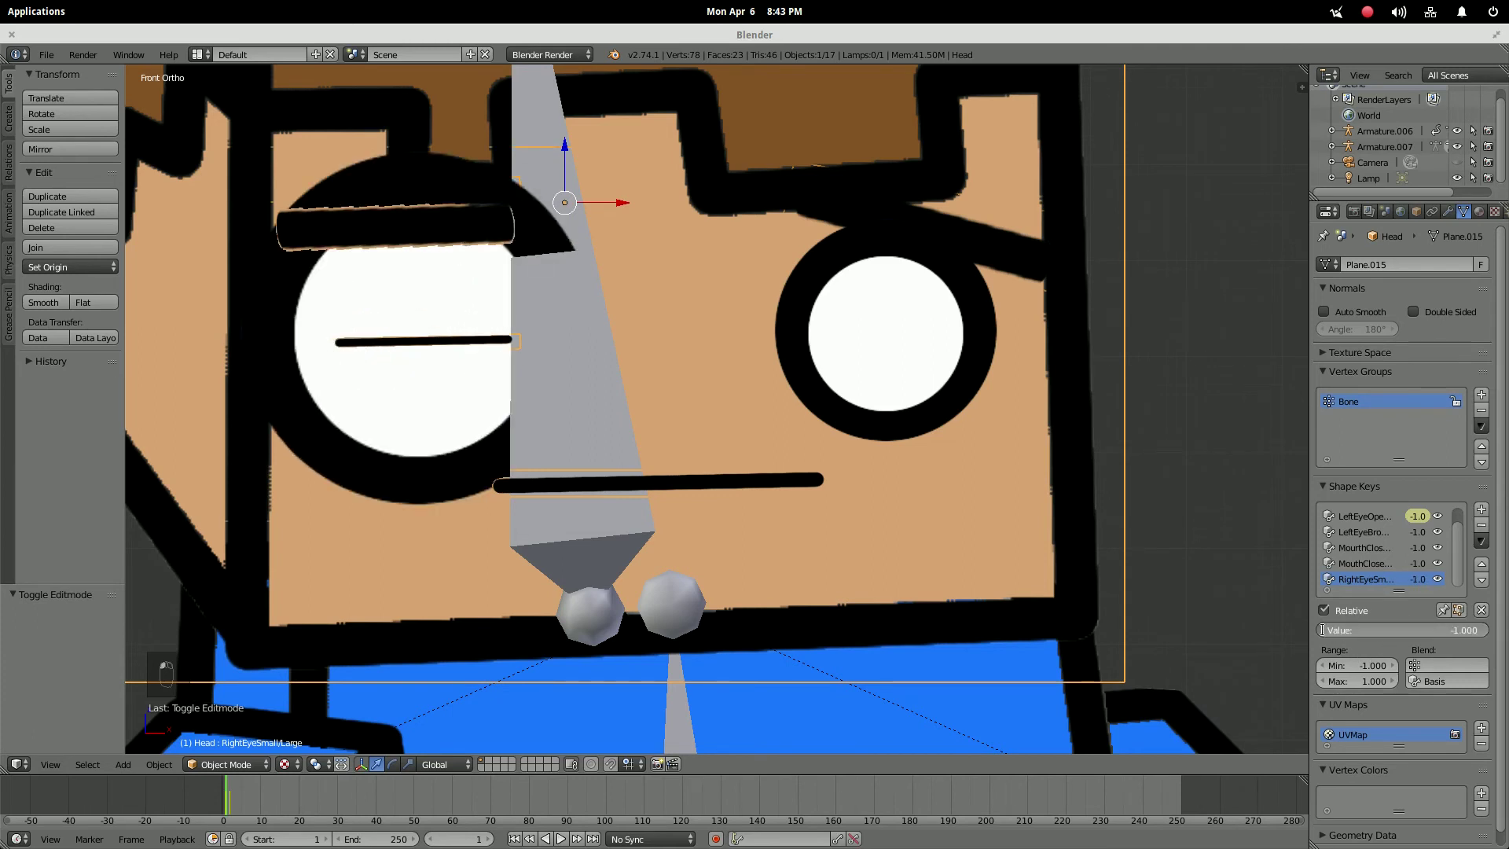
{"action": "type", "text": "0"}
{"action": "key", "text": "Return"}
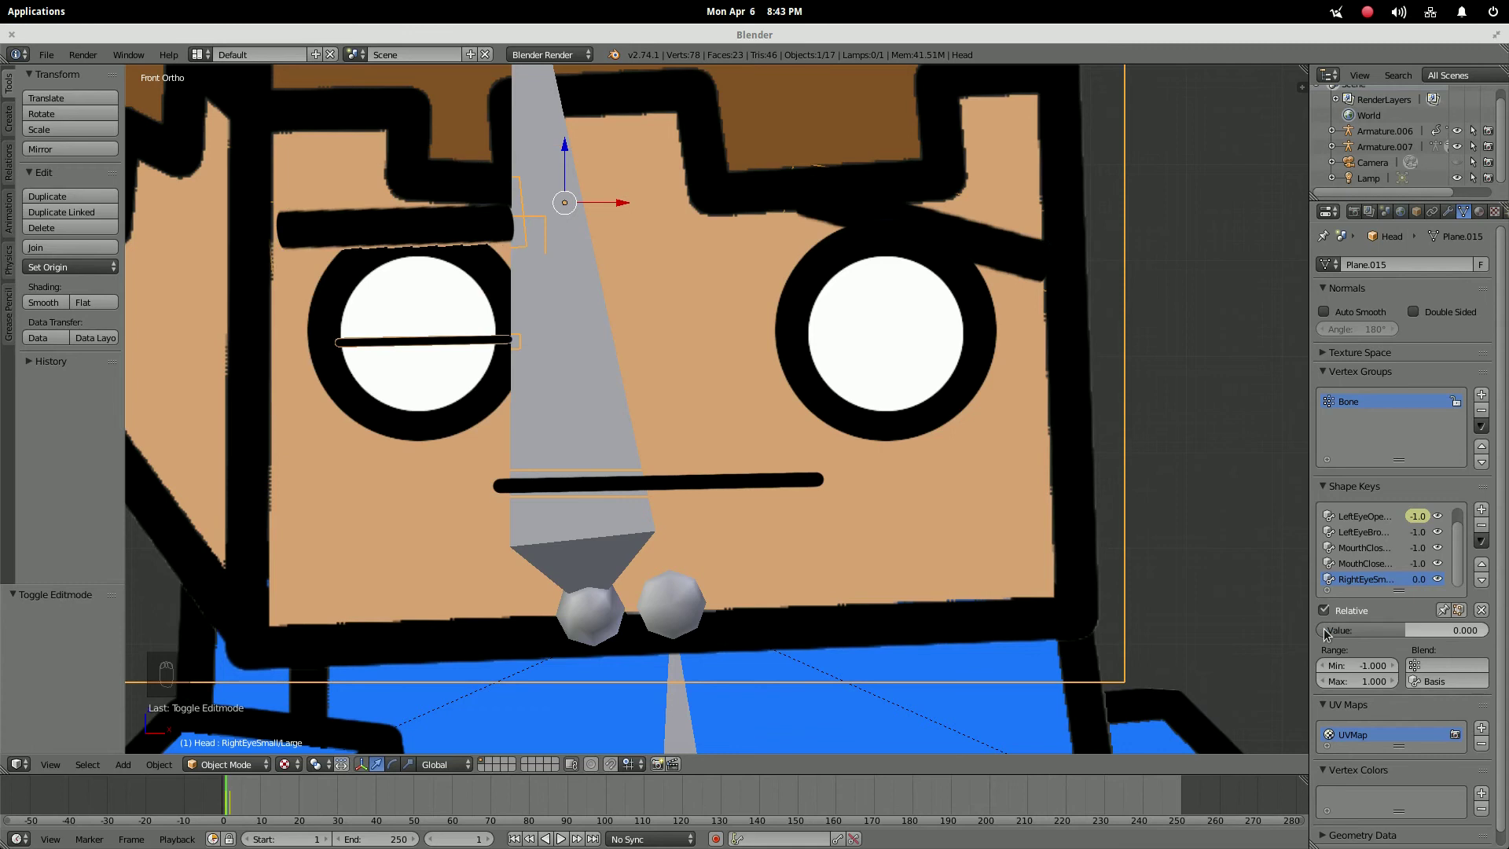
Examine the face and the whole rigged character from the front
{"action": "scroll", "coordinate": [895, 368], "scroll_direction": "down", "scroll_amount": 3}
{"action": "middle_click_drag", "start_coordinate": [895, 367], "coordinate": [874, 374]}
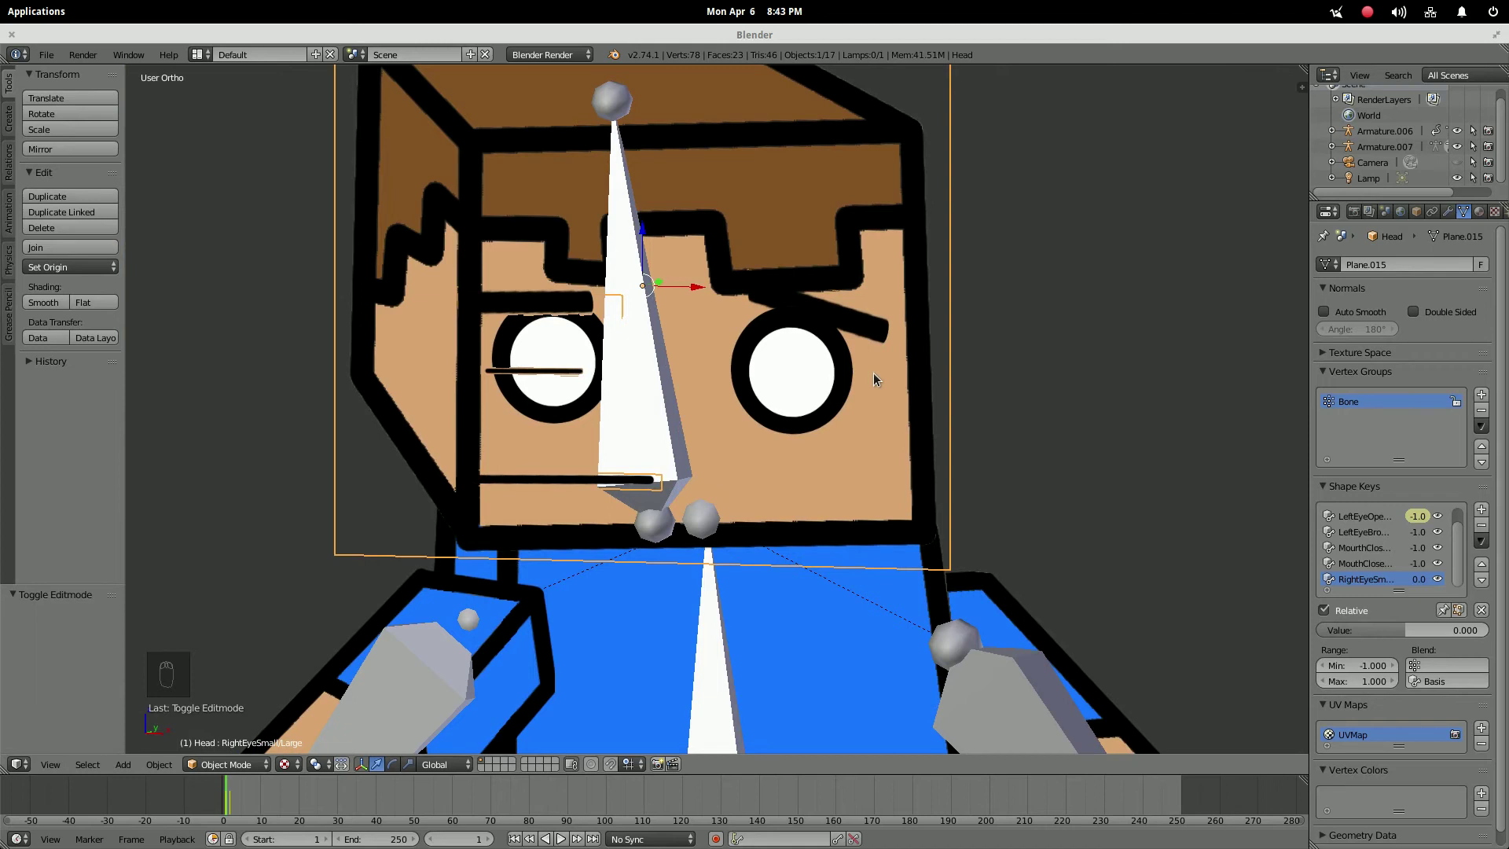
{"action": "key", "text": "KP_1"}
{"action": "scroll", "coordinate": [968, 339], "scroll_direction": "down", "scroll_amount": 5}
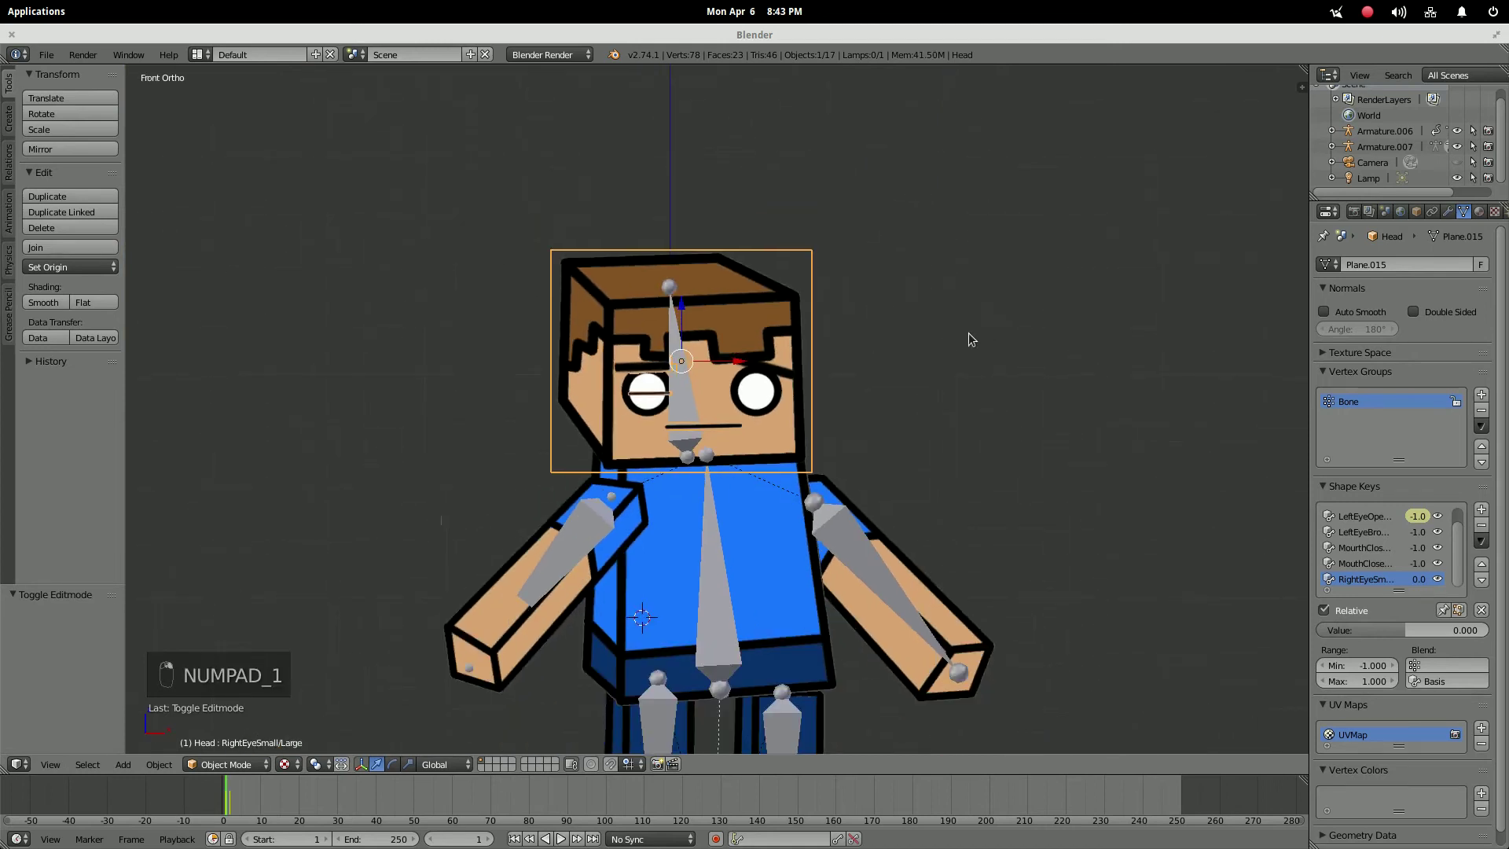
{"action": "scroll", "coordinate": [961, 523], "scroll_direction": "down", "scroll_amount": 4}
{"action": "scroll", "coordinate": [953, 503], "scroll_direction": "down", "scroll_amount": 1, "text": "shift"}
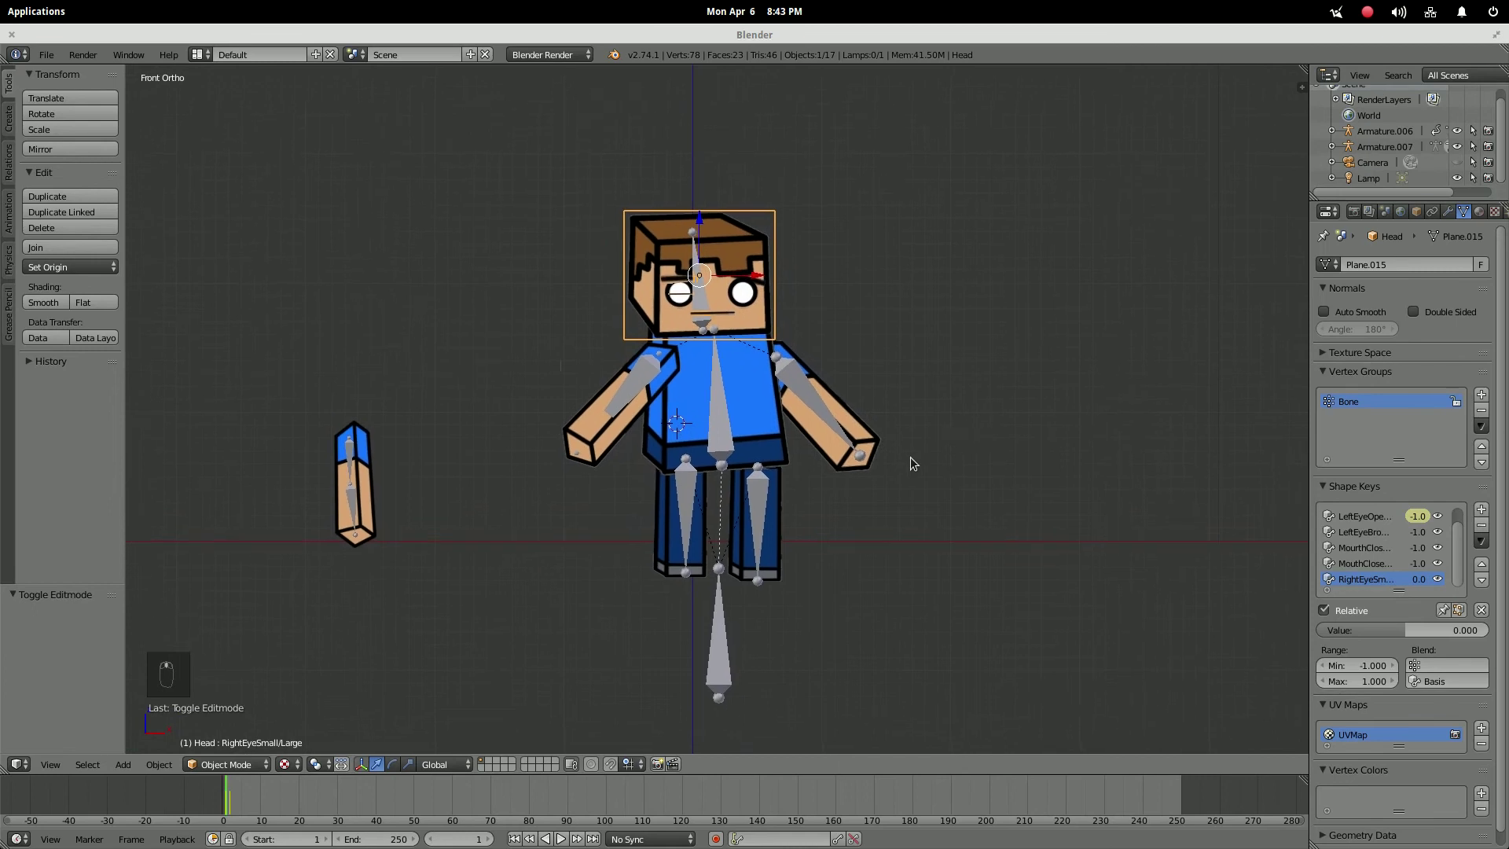
{"action": "scroll", "coordinate": [911, 460], "scroll_direction": "up", "scroll_amount": 6}
{"action": "scroll", "coordinate": [1033, 400], "scroll_direction": "down", "scroll_amount": 1}
{"action": "middle_click_drag", "start_coordinate": [1019, 383], "coordinate": [966, 450], "text": "shift"}
Undo the trial rotation of the head mesh and rotate the head bone by -76.952° instead
{"action": "key", "text": "r"}
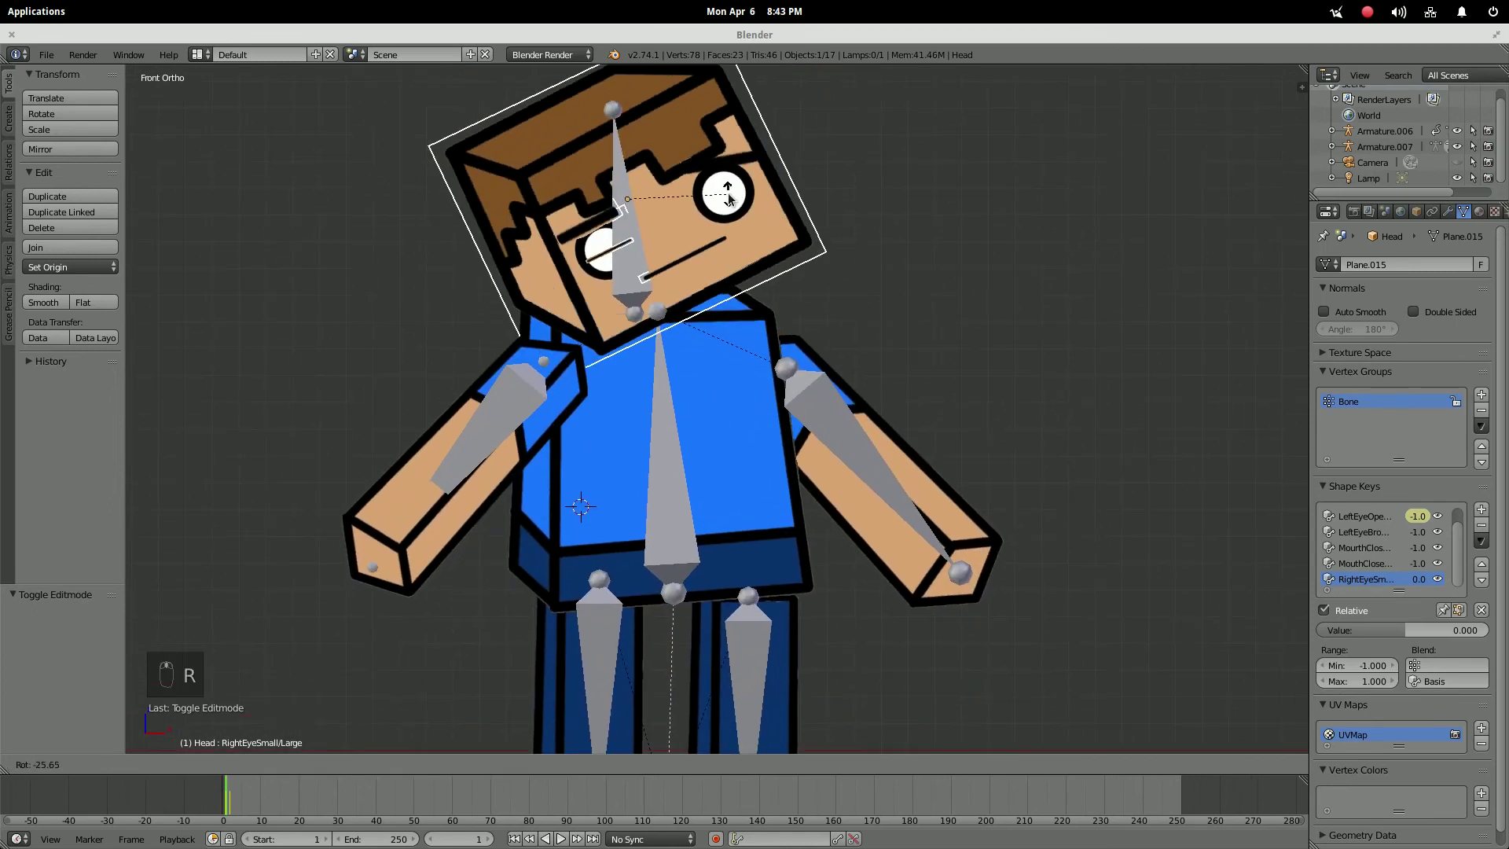
{"action": "key", "text": "ctrl+z"}
{"action": "right_click", "coordinate": [625, 253]}
{"action": "key", "text": "r"}
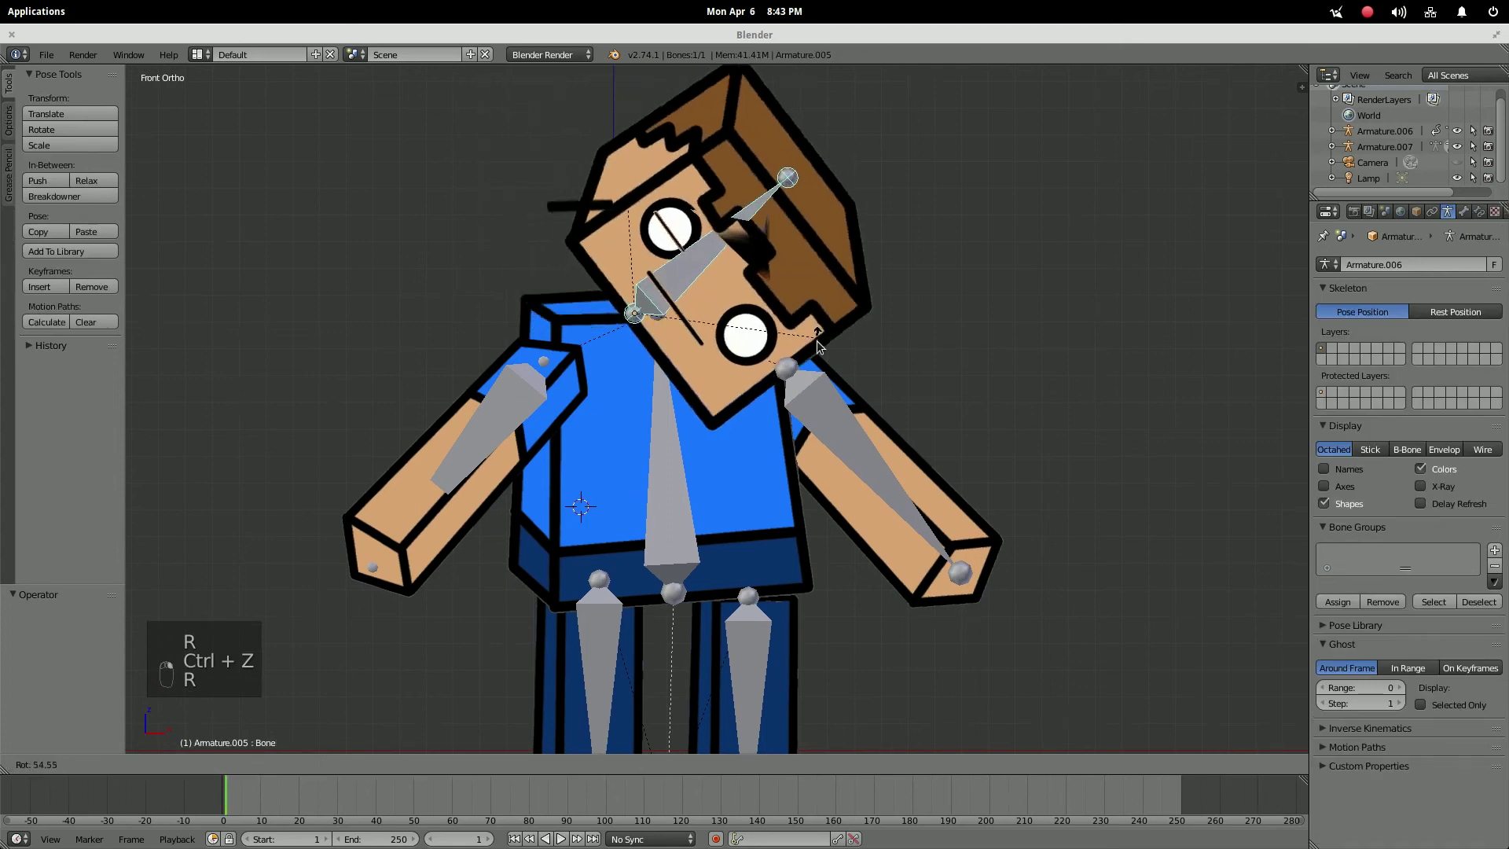
{"action": "left_click", "coordinate": [582, 205]}
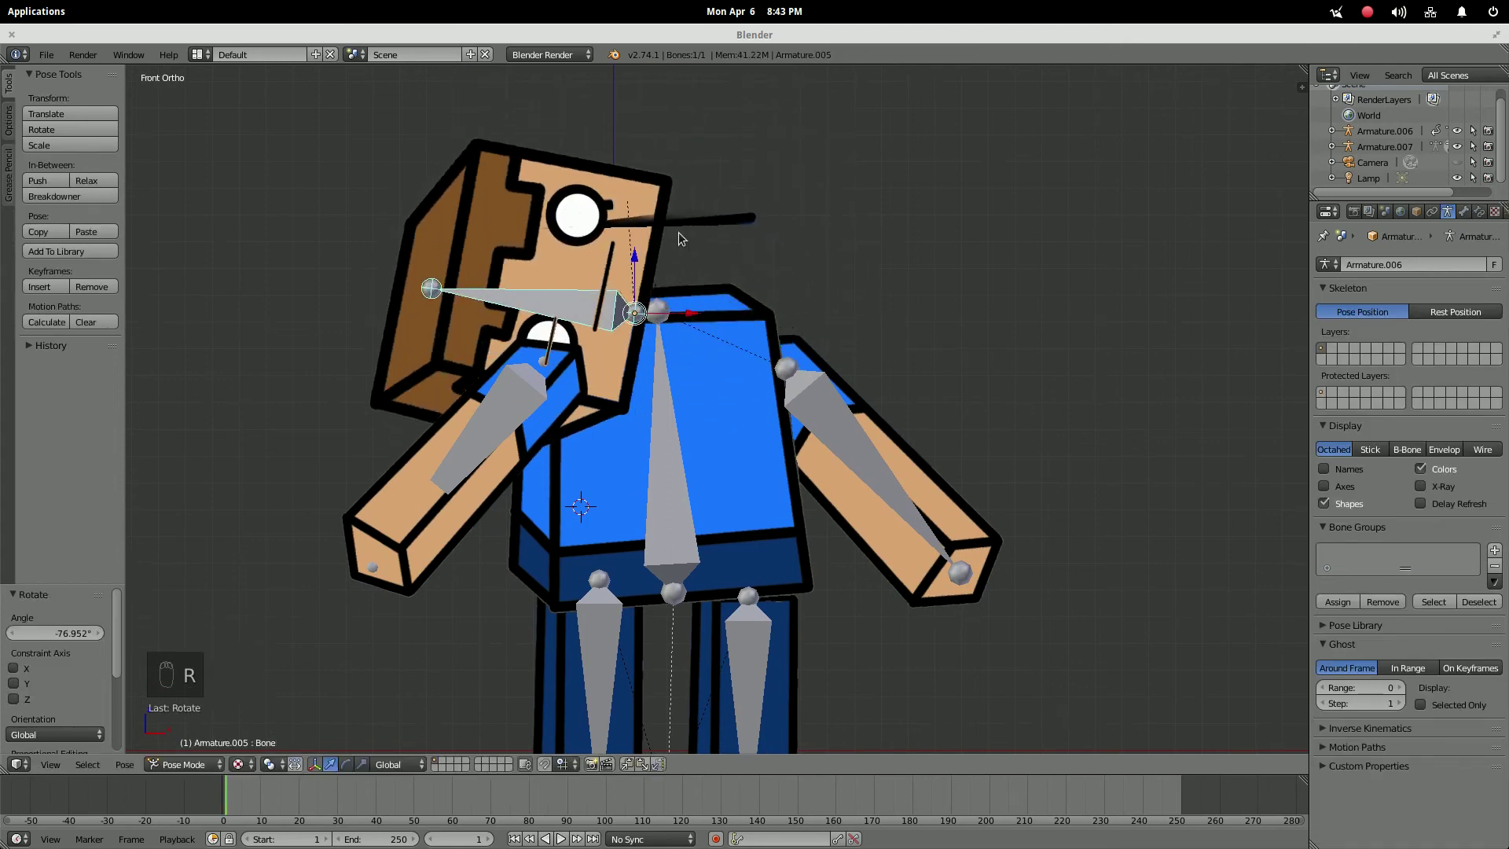
Rotate the head bone by 32.74° in Pose Mode
{"action": "scroll", "coordinate": [678, 233], "scroll_direction": "up", "scroll_amount": 3}
{"action": "middle_click_drag", "start_coordinate": [841, 166], "coordinate": [866, 362], "text": "shift"}
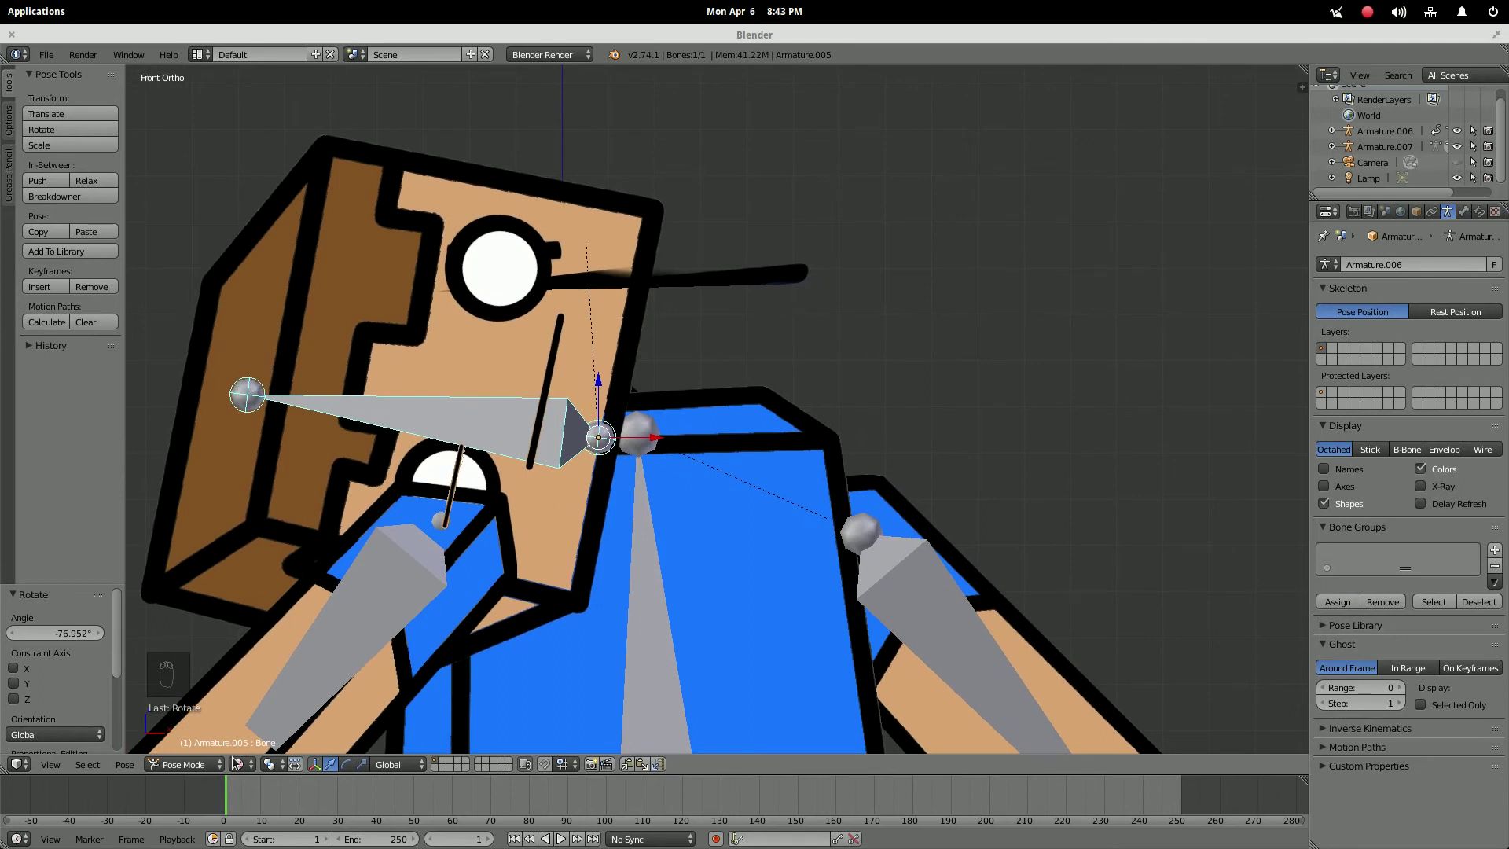
{"action": "left_click", "coordinate": [198, 764]}
{"action": "key", "text": "r"}
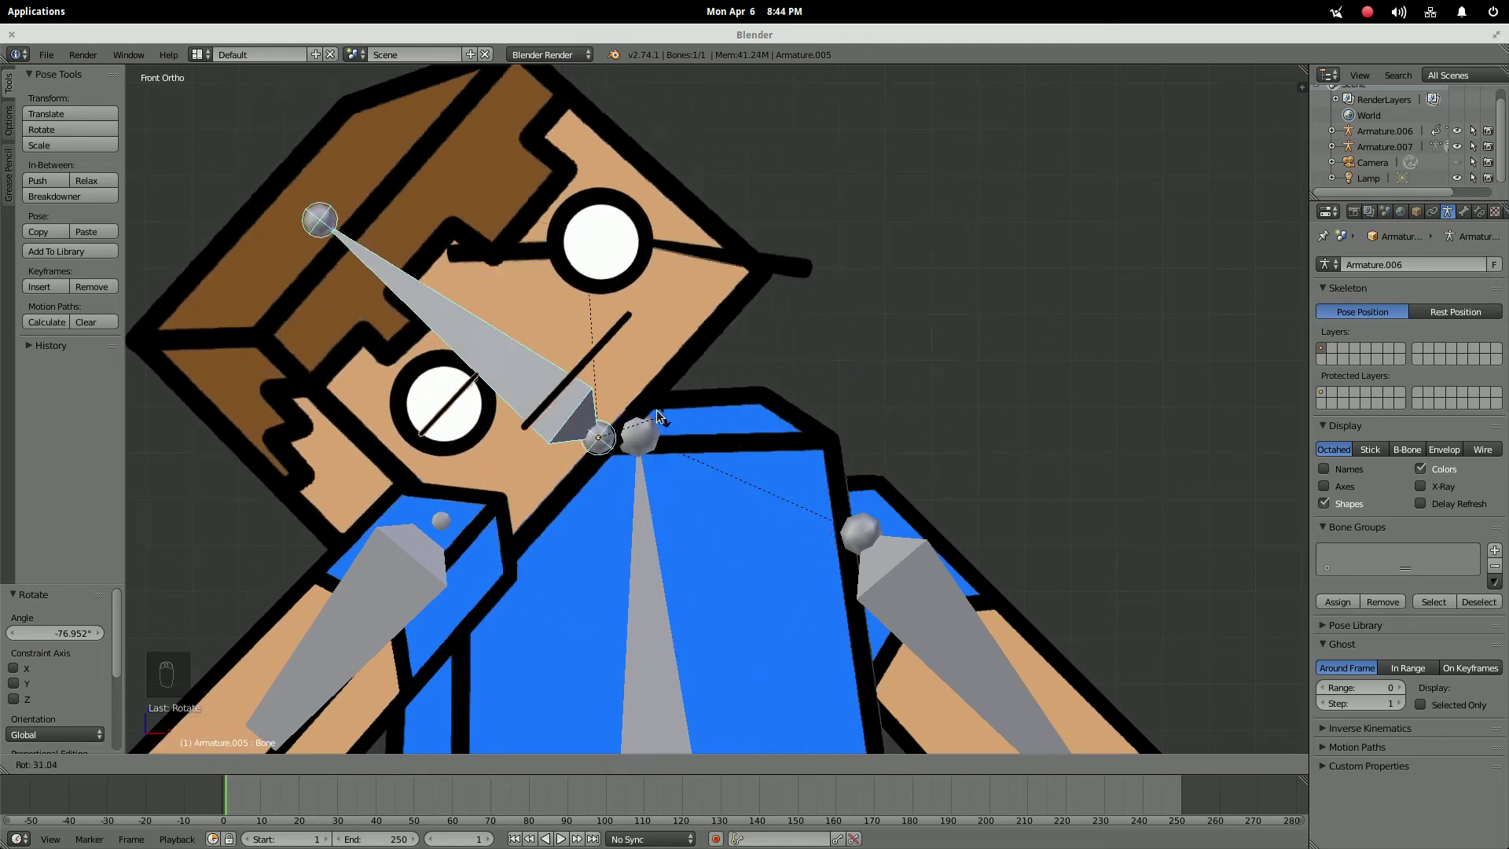
{"action": "left_click", "coordinate": [623, 206]}
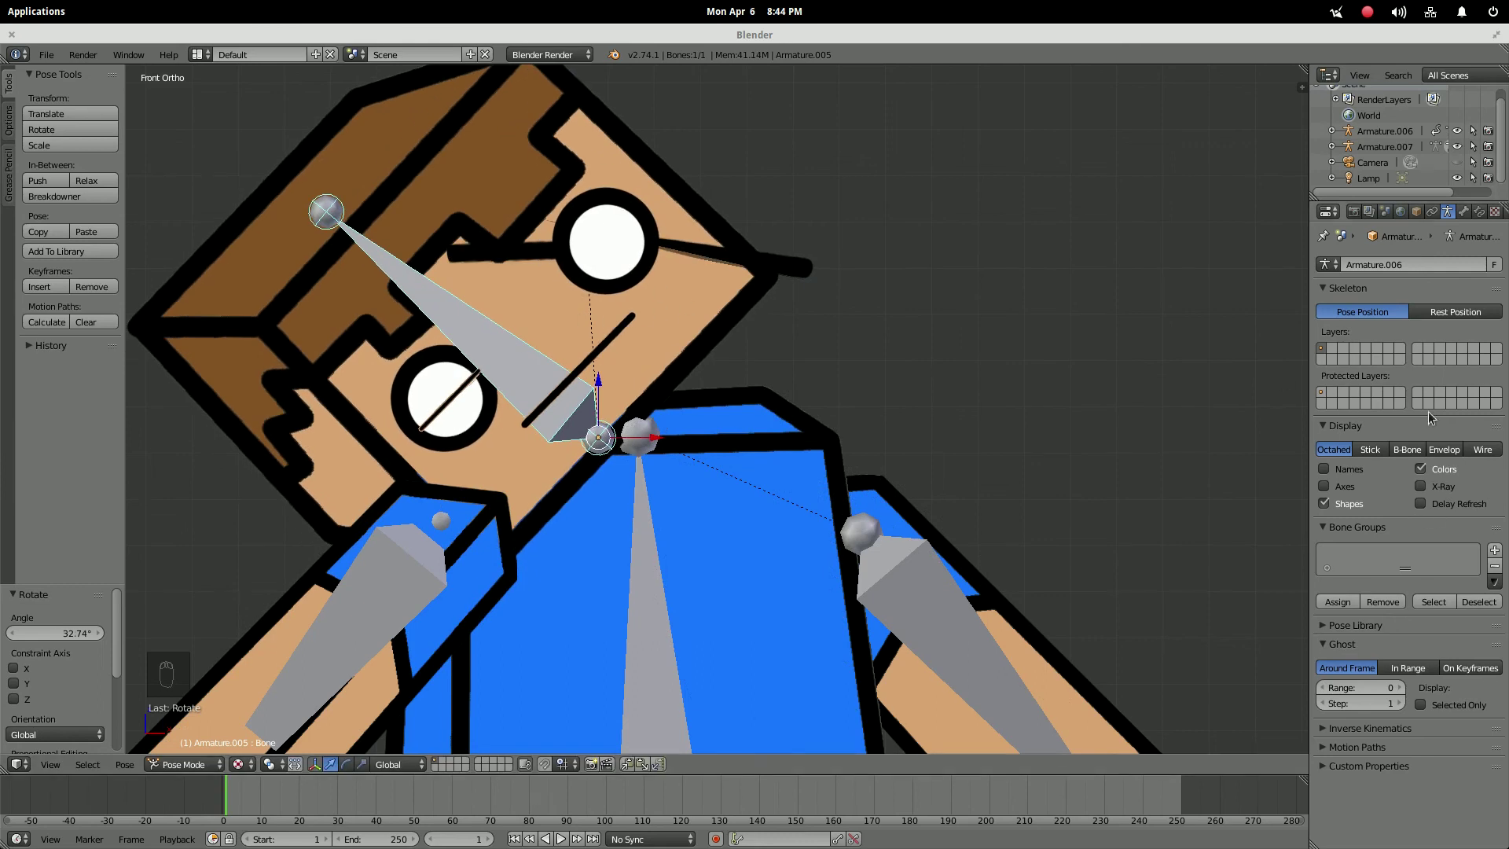
Select the head mesh and set its closed/OOO mouth shape key's value to 1.000
{"action": "right_click", "coordinate": [621, 275]}
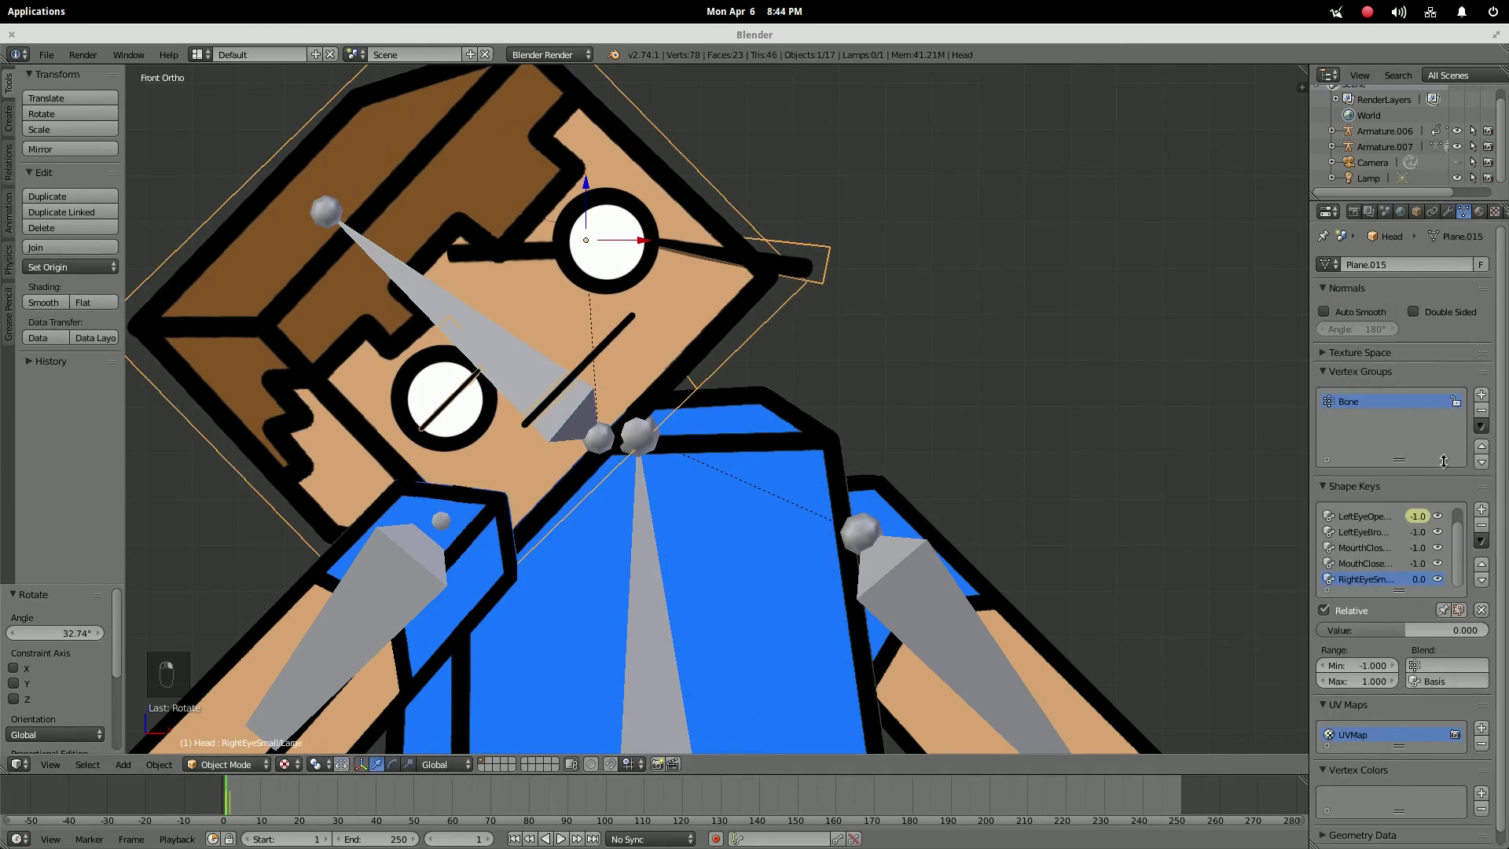
{"action": "left_click", "coordinate": [1369, 543]}
{"action": "left_click_drag", "start_coordinate": [1374, 630], "coordinate": [1488, 631]}
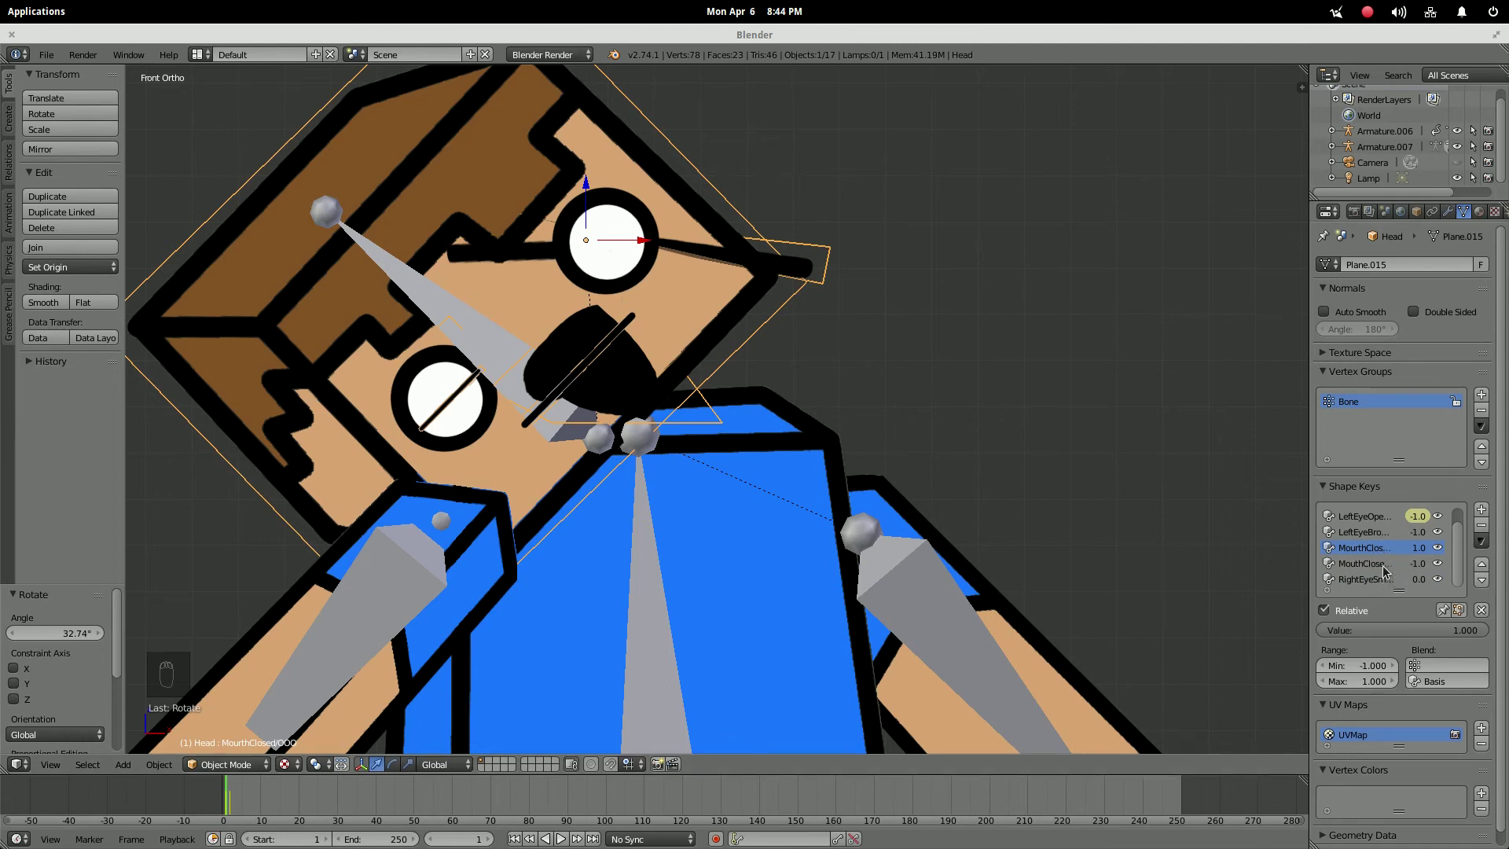
{"action": "scroll", "coordinate": [1460, 539], "scroll_direction": "up", "scroll_amount": 1}
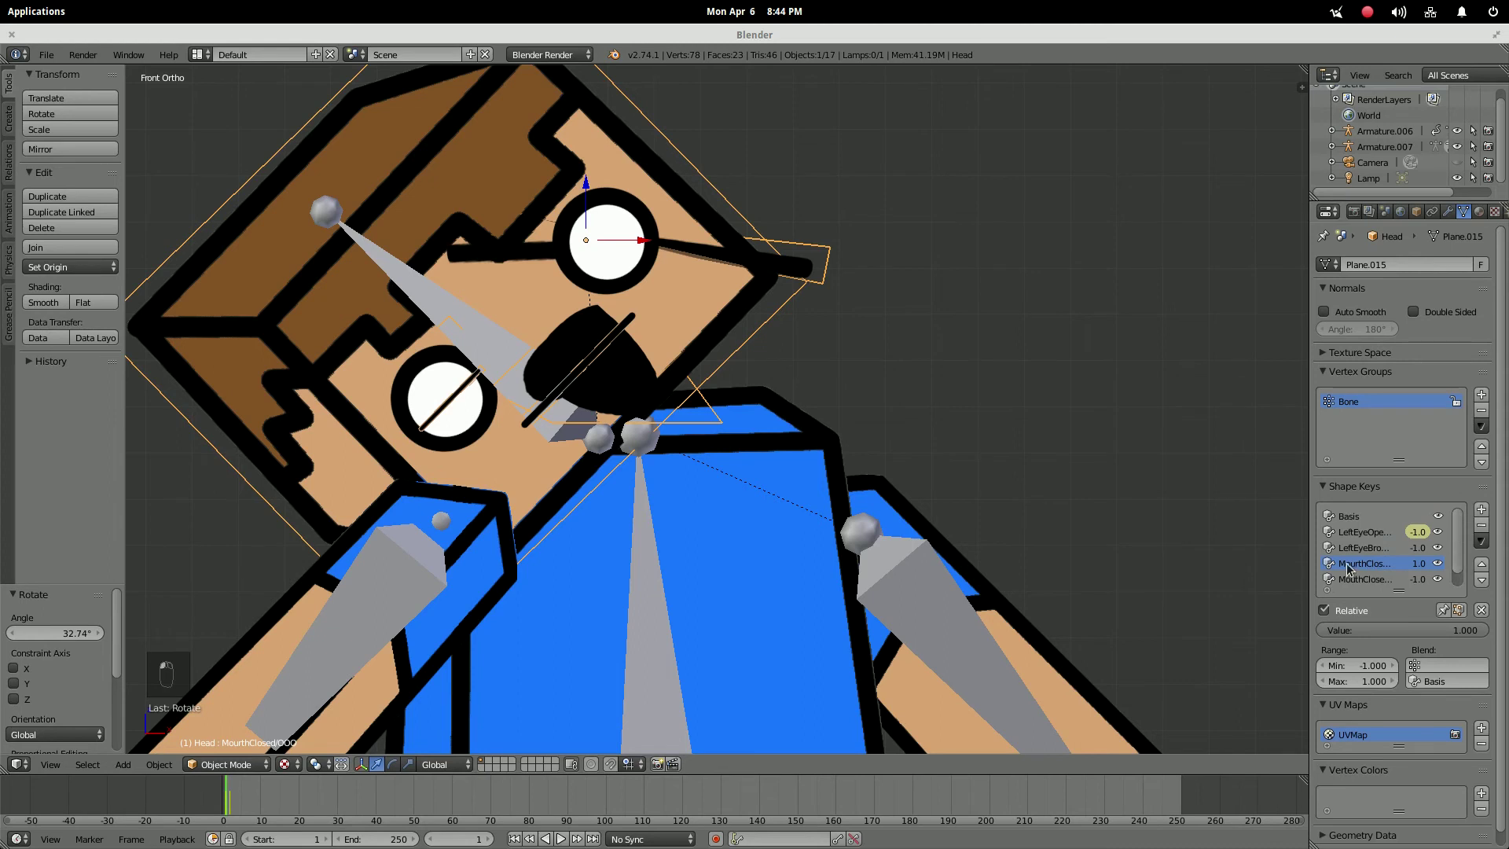
Test the left-eye open/close shape key and set the RightEyeSmall/Large shape key's value to 0.076
{"action": "left_click", "coordinate": [1374, 539]}
{"action": "left_click_drag", "start_coordinate": [1376, 639], "coordinate": [1326, 638]}
{"action": "left_click", "coordinate": [1363, 564]}
{"action": "scroll", "coordinate": [1461, 544], "scroll_direction": "down", "scroll_amount": 1}
{"action": "left_click", "coordinate": [1378, 580]}
{"action": "mouse_move", "coordinate": [1391, 631]}
{"action": "left_mouse_down"}
{"action": "mouse_move", "coordinate": [1430, 632]}
{"action": "mouse_move", "coordinate": [1335, 631]}
{"action": "mouse_move", "coordinate": [1410, 632]}
{"action": "left_mouse_up"}
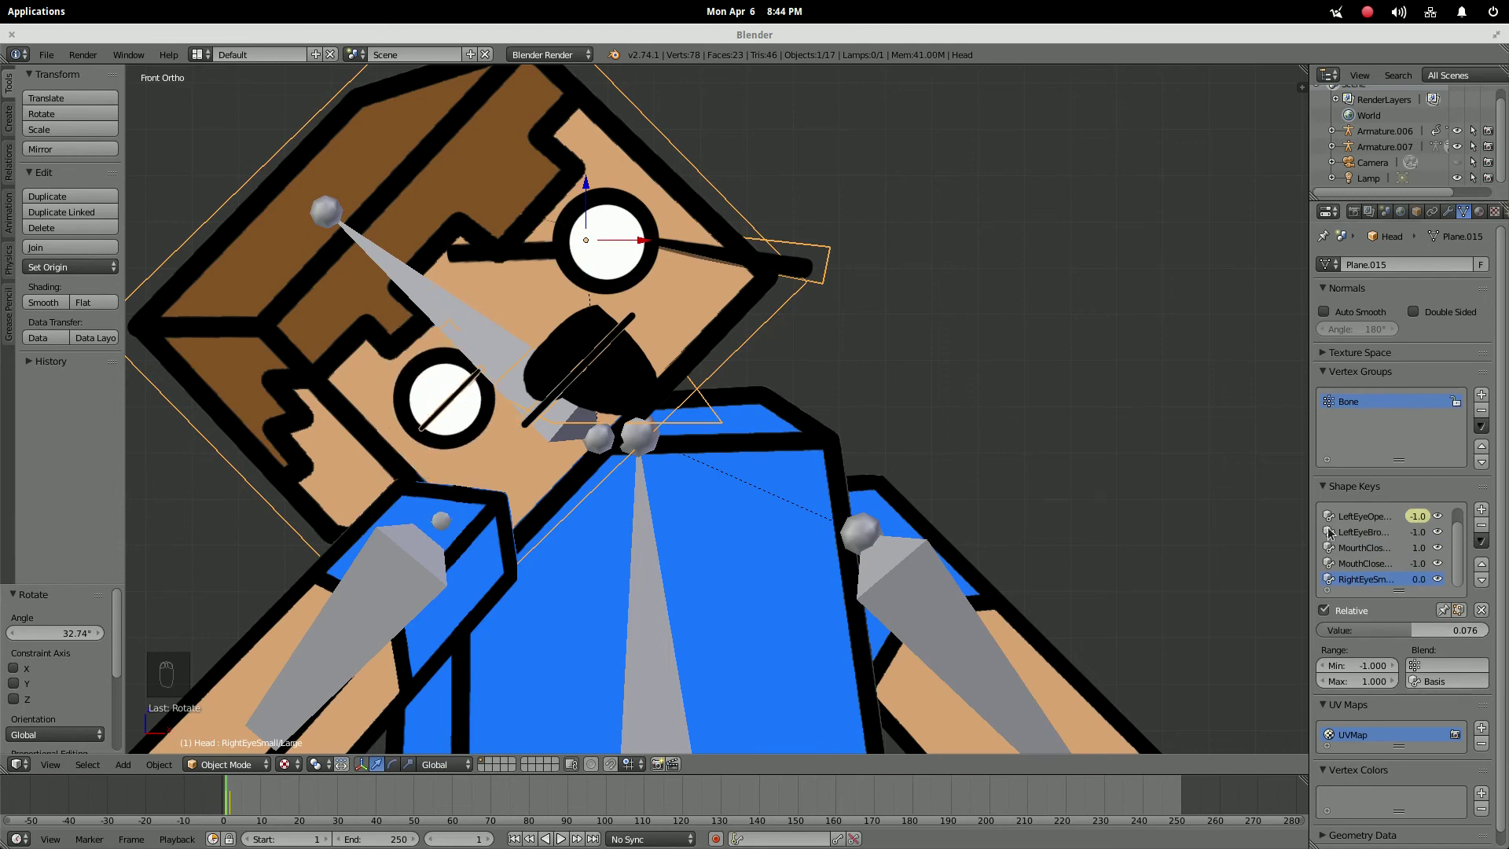
Clear the head bone's pose rotation so the head stands upright
{"action": "right_click", "coordinate": [440, 304]}
{"action": "key", "text": "ctrl+Tab"}
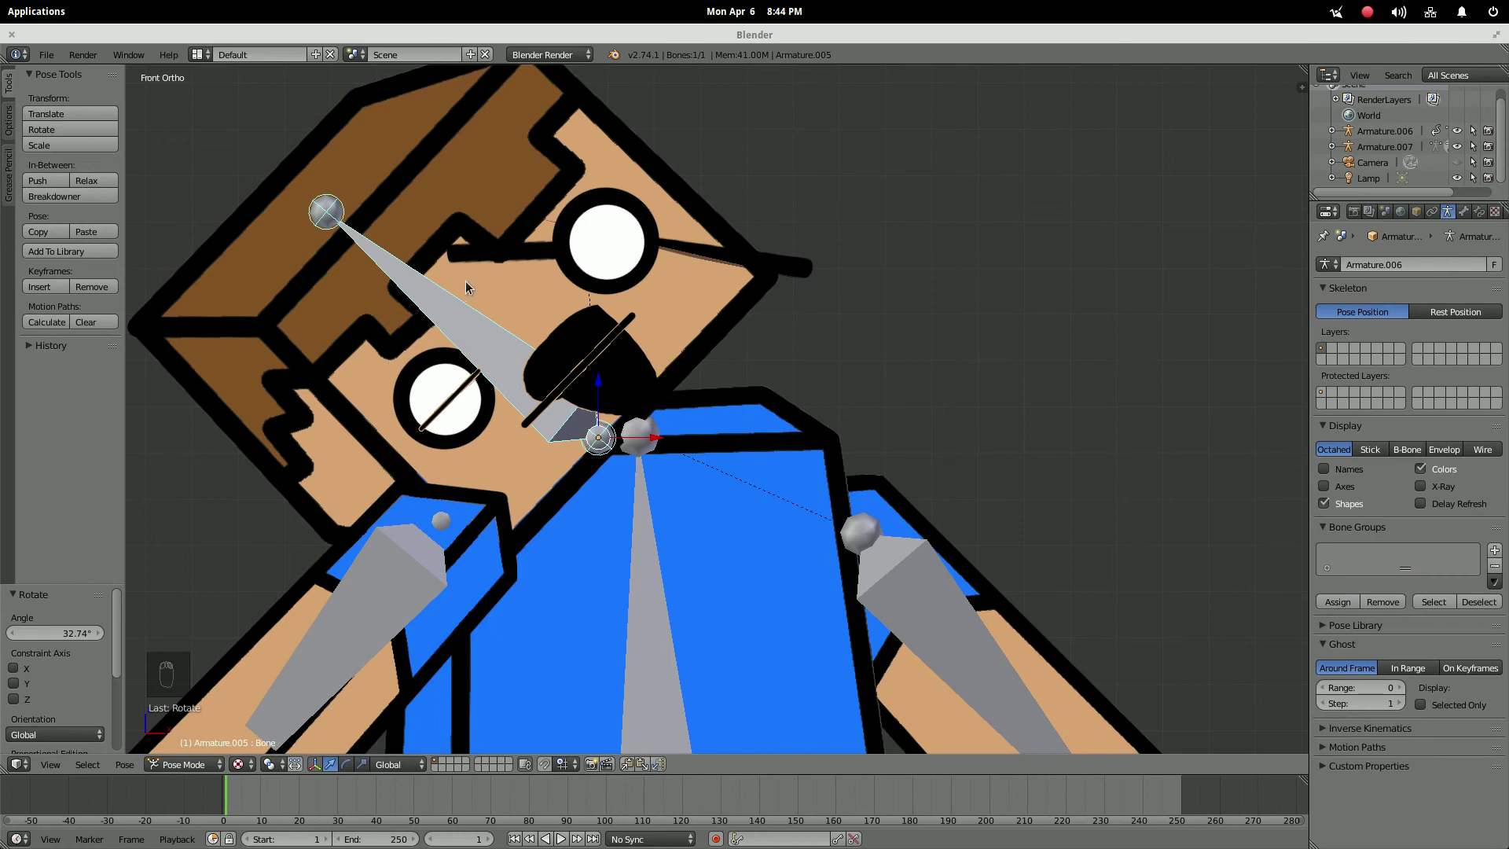
{"action": "key", "text": "alt+r"}
Add a new shape key to the head mesh and name it RightEyeLeft/Right
{"action": "right_click", "coordinate": [751, 314]}
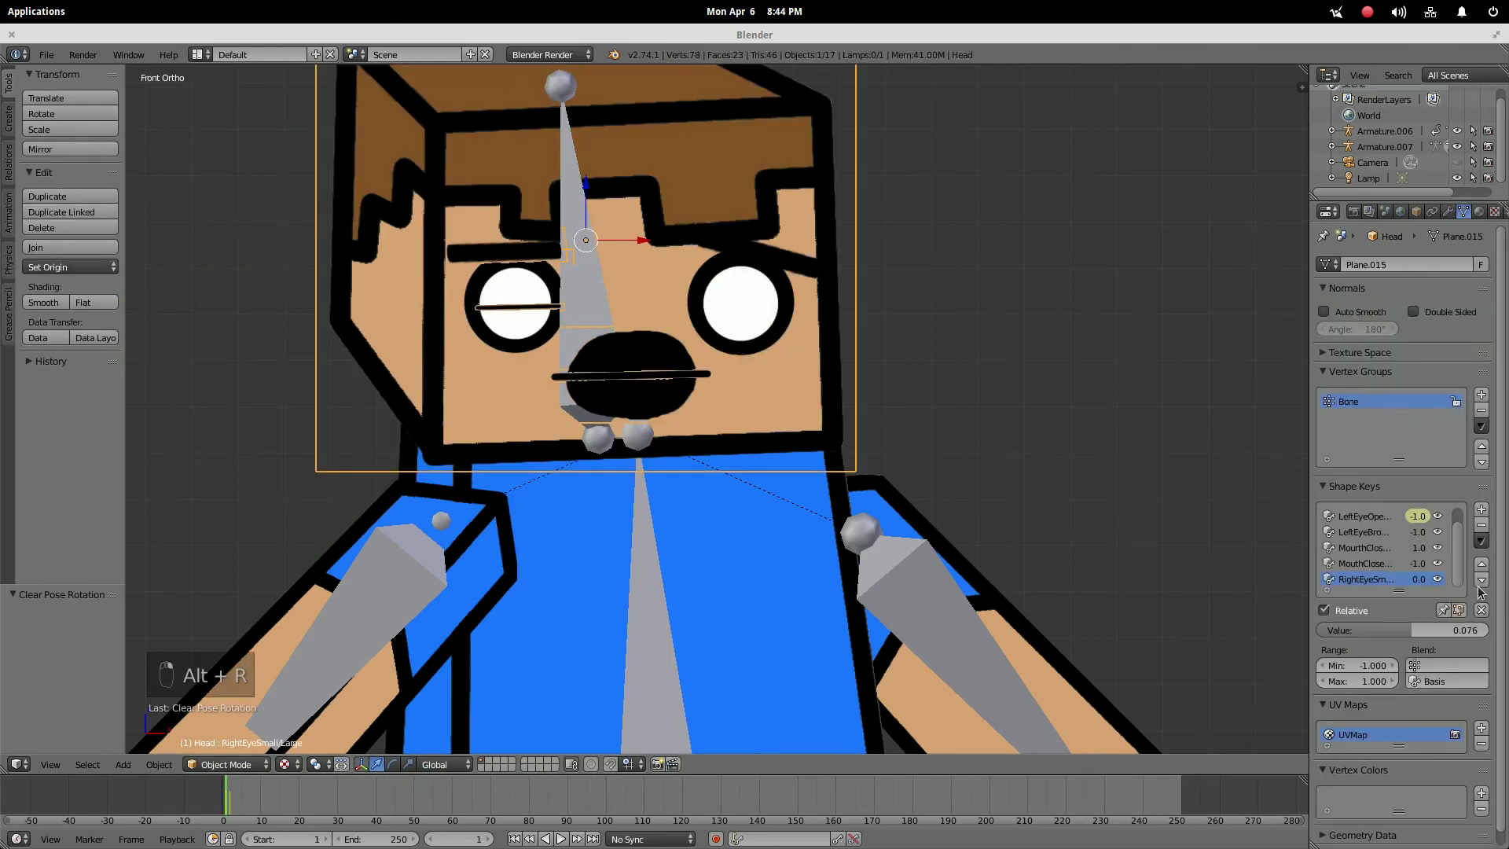
{"action": "left_click", "coordinate": [1482, 509]}
{"action": "double_click", "coordinate": [1366, 579]}
{"action": "type", "text": "Right"}
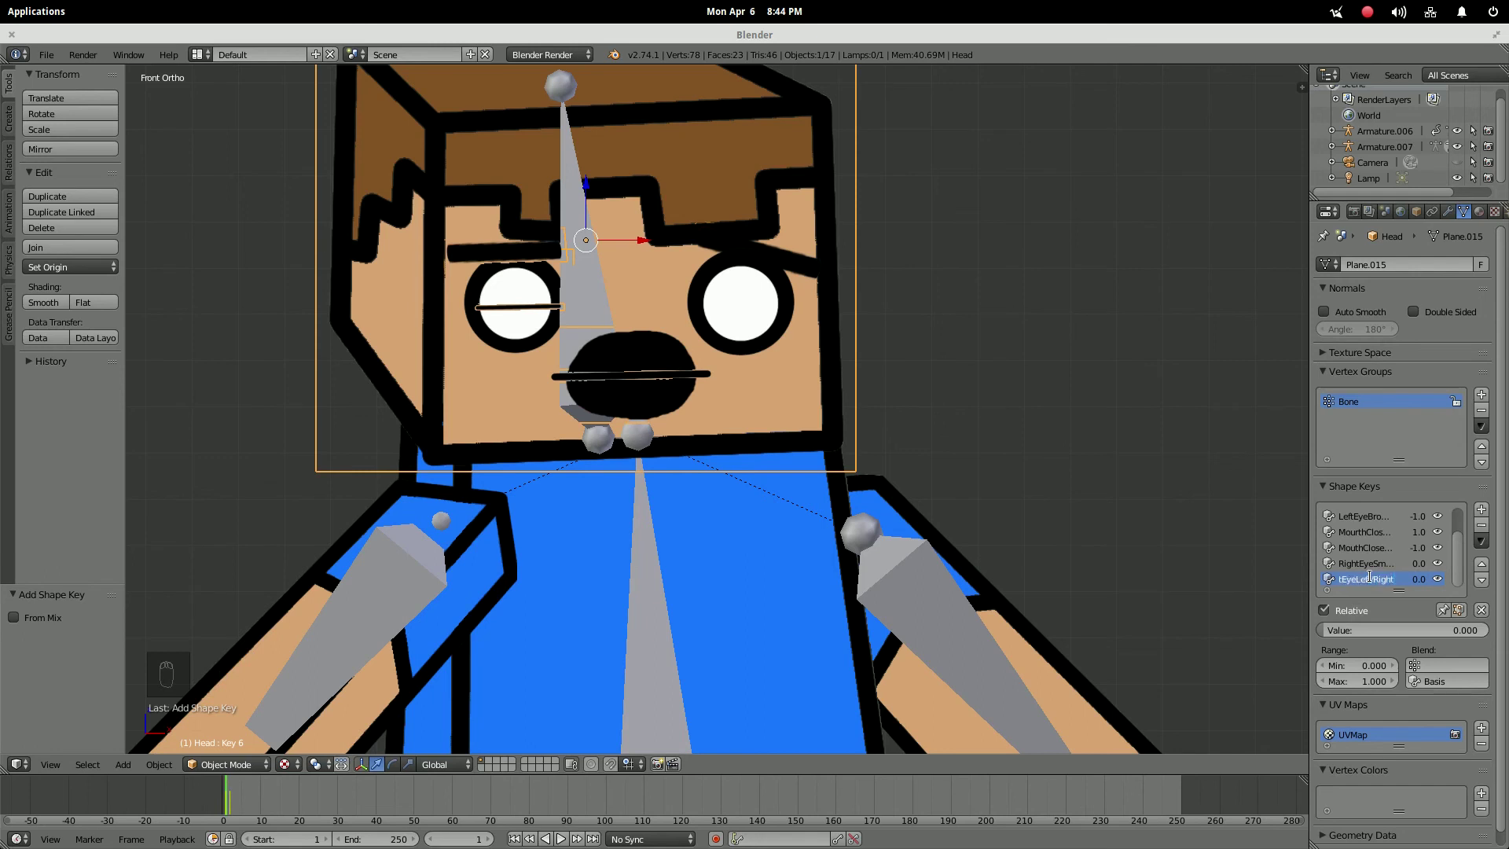
{"action": "key", "text": "Return"}
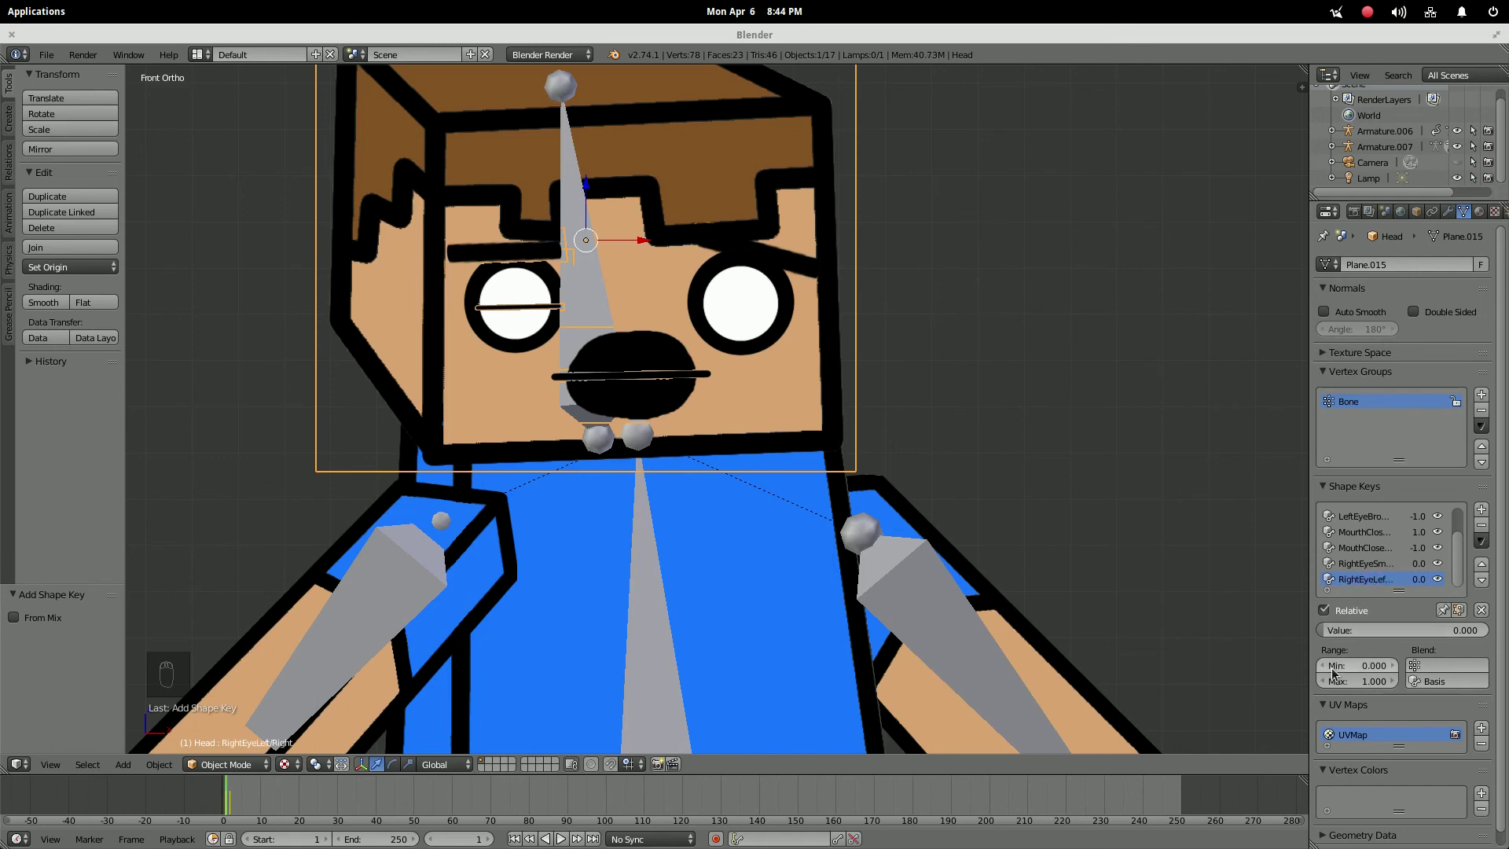
Set the RightEyeLeft/Right key's value to 1.000 and move the selected eye about 0.15 along global X in Edit Mode
{"action": "left_click_drag", "start_coordinate": [1351, 630], "coordinate": [1488, 630]}
{"action": "key", "text": "Tab"}
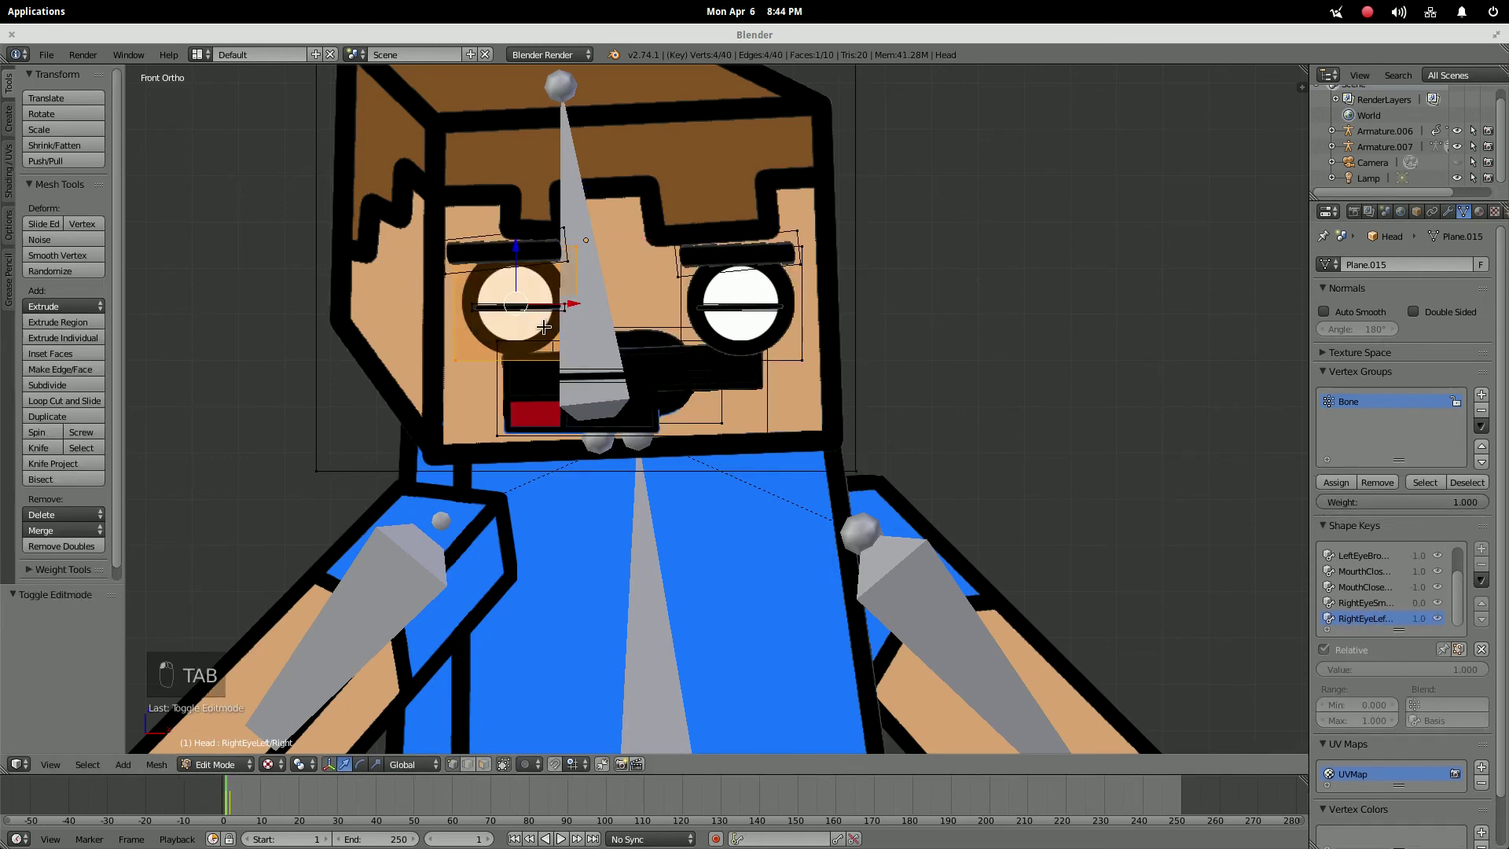
{"action": "key", "text": "g"}
{"action": "middle_click", "coordinate": [598, 292]}
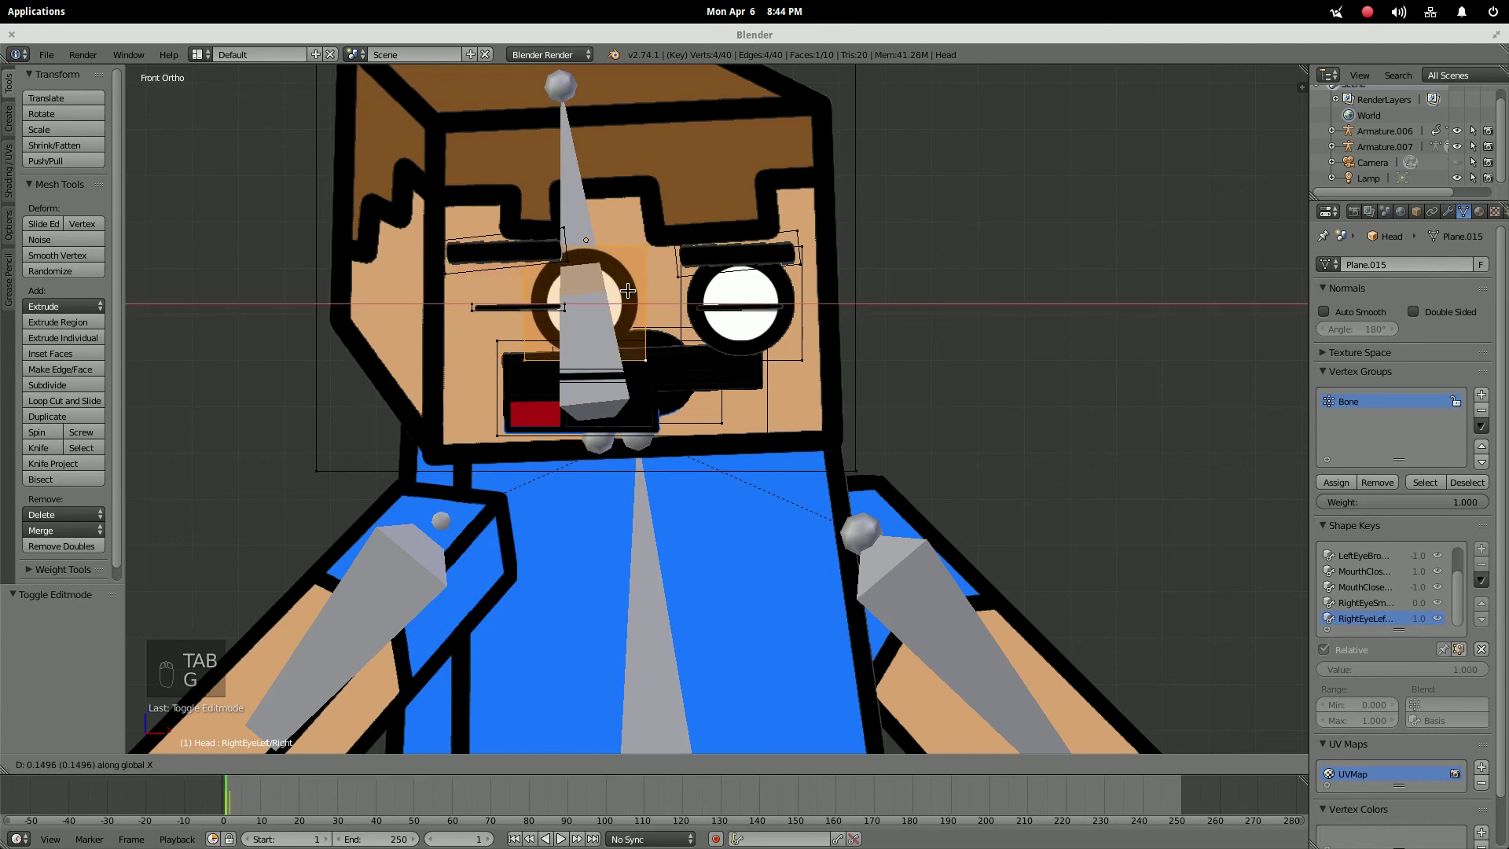
{"action": "left_click", "coordinate": [632, 292]}
{"action": "key", "text": "Tab"}
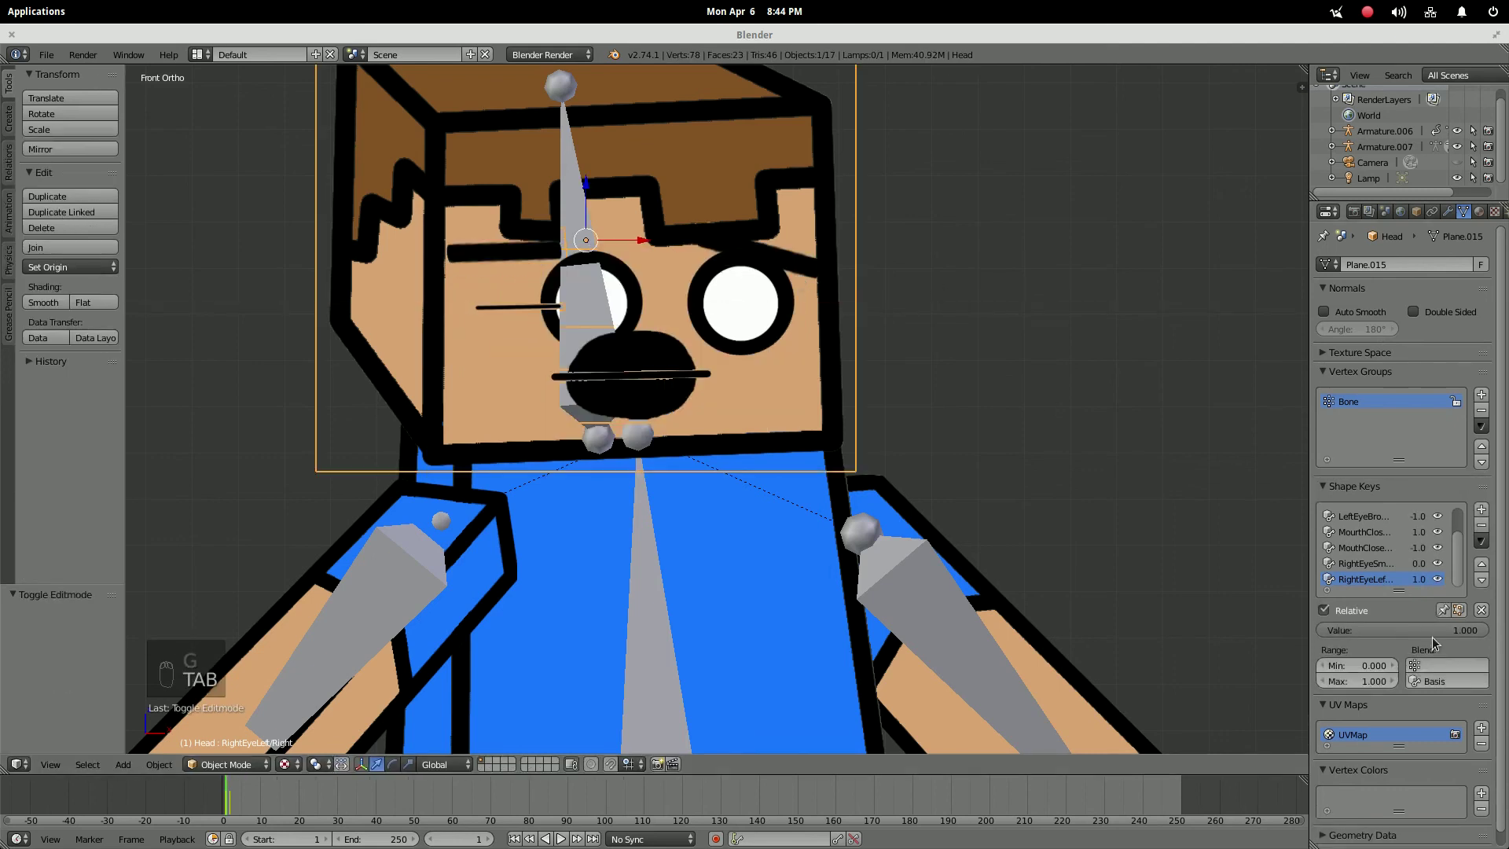
Set the RightEyeLeft/Right shape key's value back to 0.000, keeping the front view
{"action": "left_click_drag", "start_coordinate": [1478, 630], "coordinate": [1318, 629]}
{"action": "middle_click_drag", "start_coordinate": [1015, 344], "coordinate": [965, 357]}
{"action": "key", "text": "KP_1"}
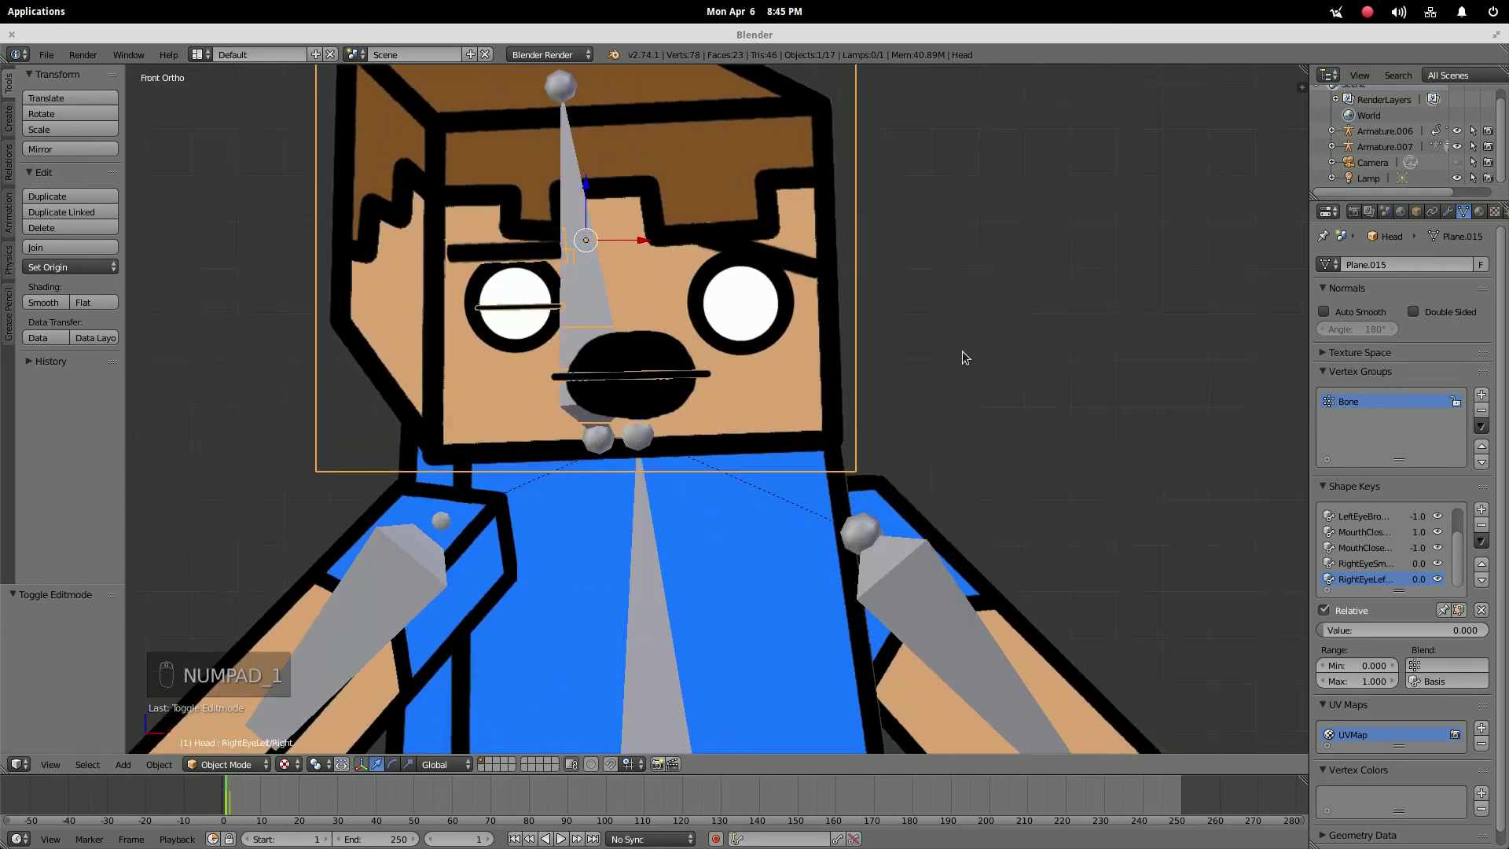
{"action": "mouse_move", "coordinate": [1369, 628]}
{"action": "left_mouse_down"}
{"action": "mouse_move", "coordinate": [1469, 628]}
{"action": "mouse_move", "coordinate": [1360, 628]}
{"action": "left_mouse_up"}
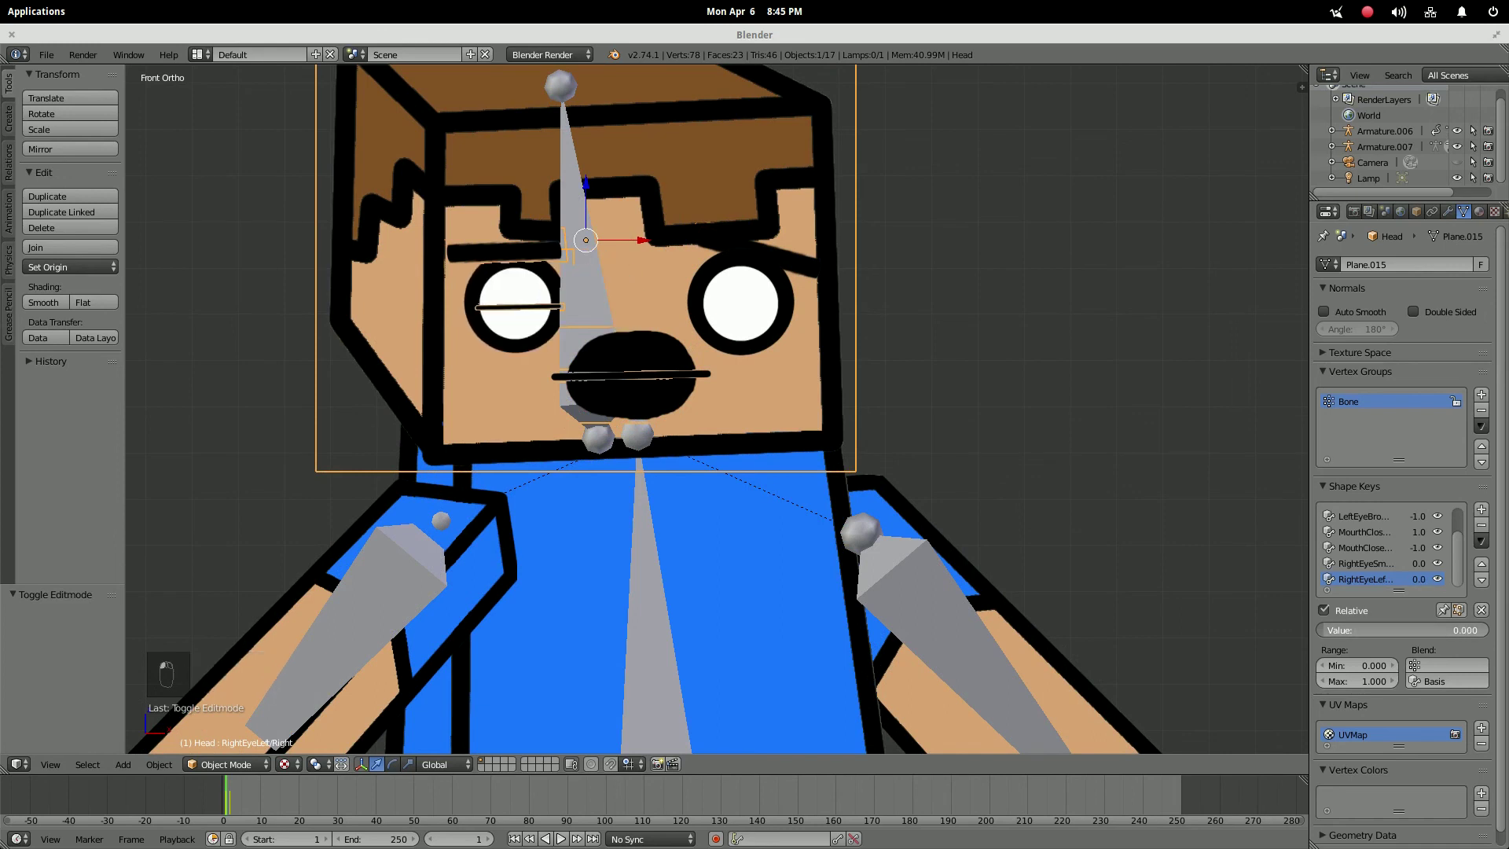
Rotate the head bone by -53.101° and test the RightEyeLeft/Right shape key on the tilted head
{"action": "right_click", "coordinate": [586, 268]}
{"action": "key", "text": "r"}
{"action": "left_click", "coordinate": [680, 142]}
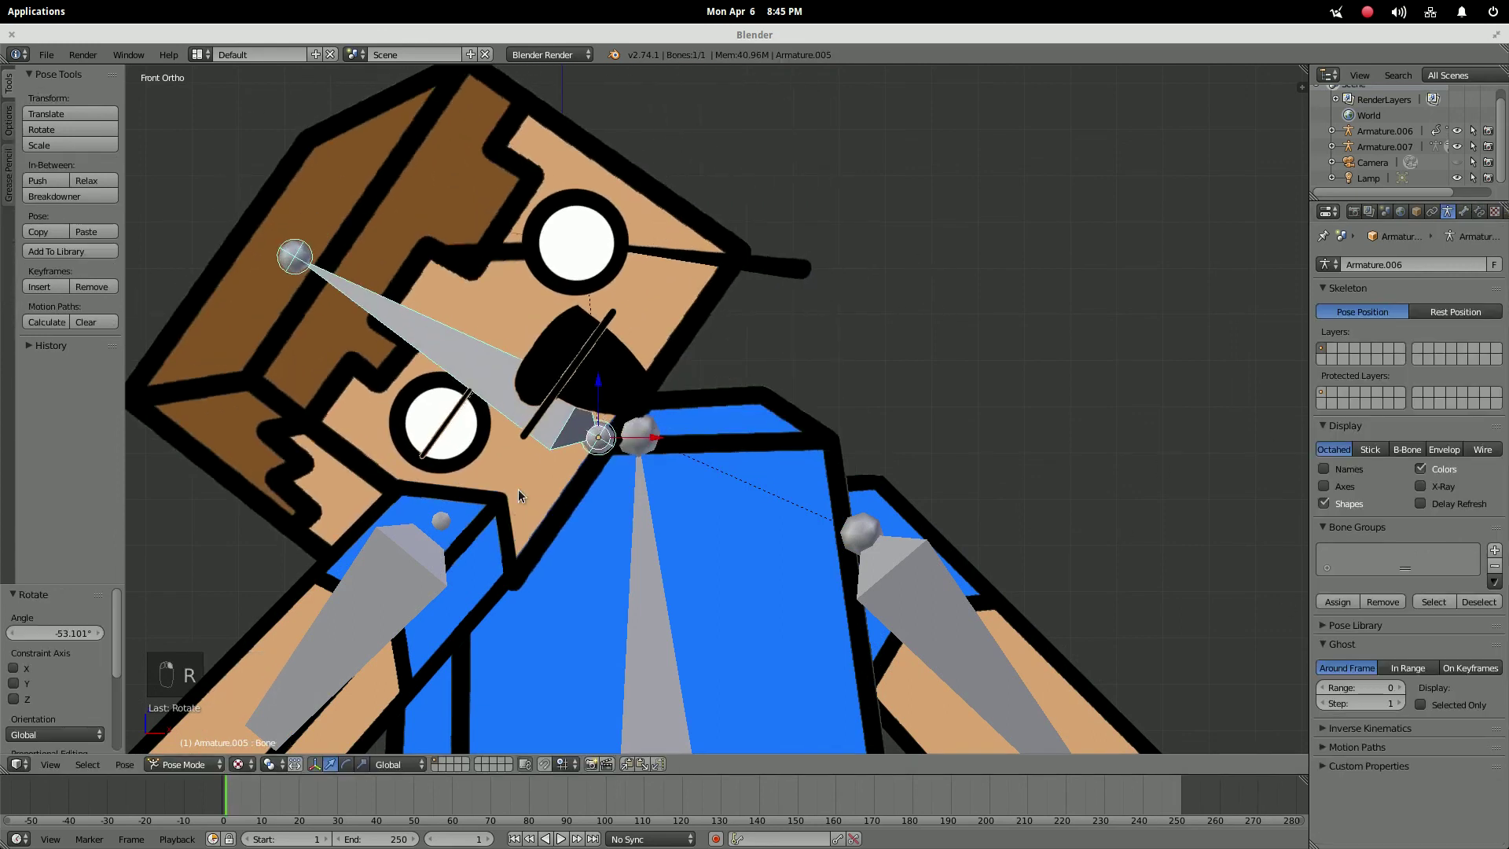
{"action": "key", "text": "ctrl+Tab"}
{"action": "right_click", "coordinate": [675, 221]}
{"action": "mouse_move", "coordinate": [1350, 631]}
{"action": "left_mouse_down"}
{"action": "mouse_move", "coordinate": [1415, 632]}
{"action": "mouse_move", "coordinate": [1325, 635]}
{"action": "left_mouse_up"}
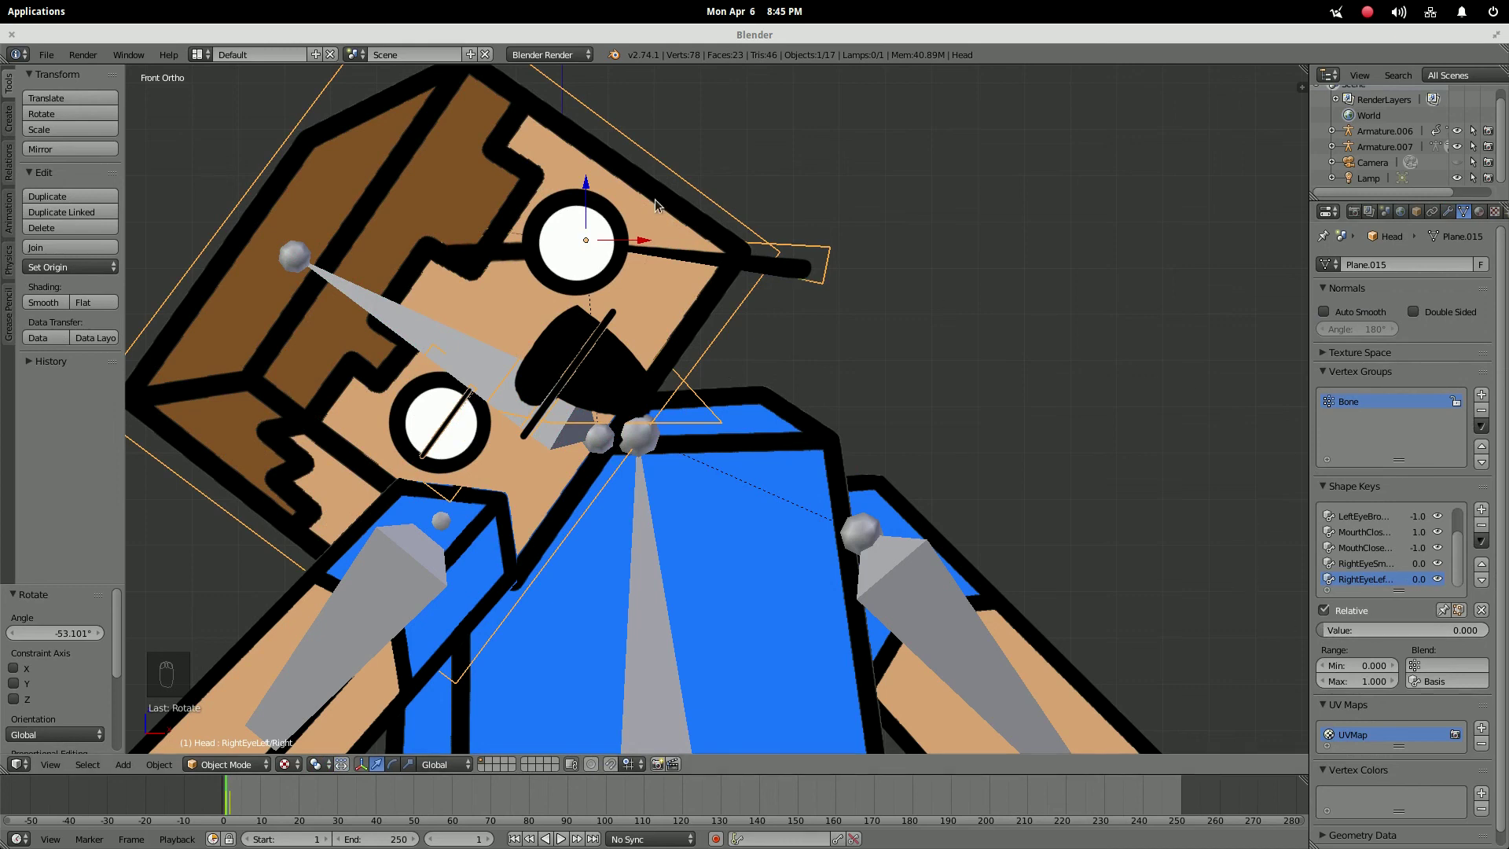
{"action": "key", "text": "r"}
{"action": "left_click", "coordinate": [949, 286]}
{"action": "key", "text": "ctrl+z"}
Try rotating the head bone with the whole character in view, and undo that rotation
{"action": "scroll", "coordinate": [787, 402], "scroll_direction": "down", "scroll_amount": 4}
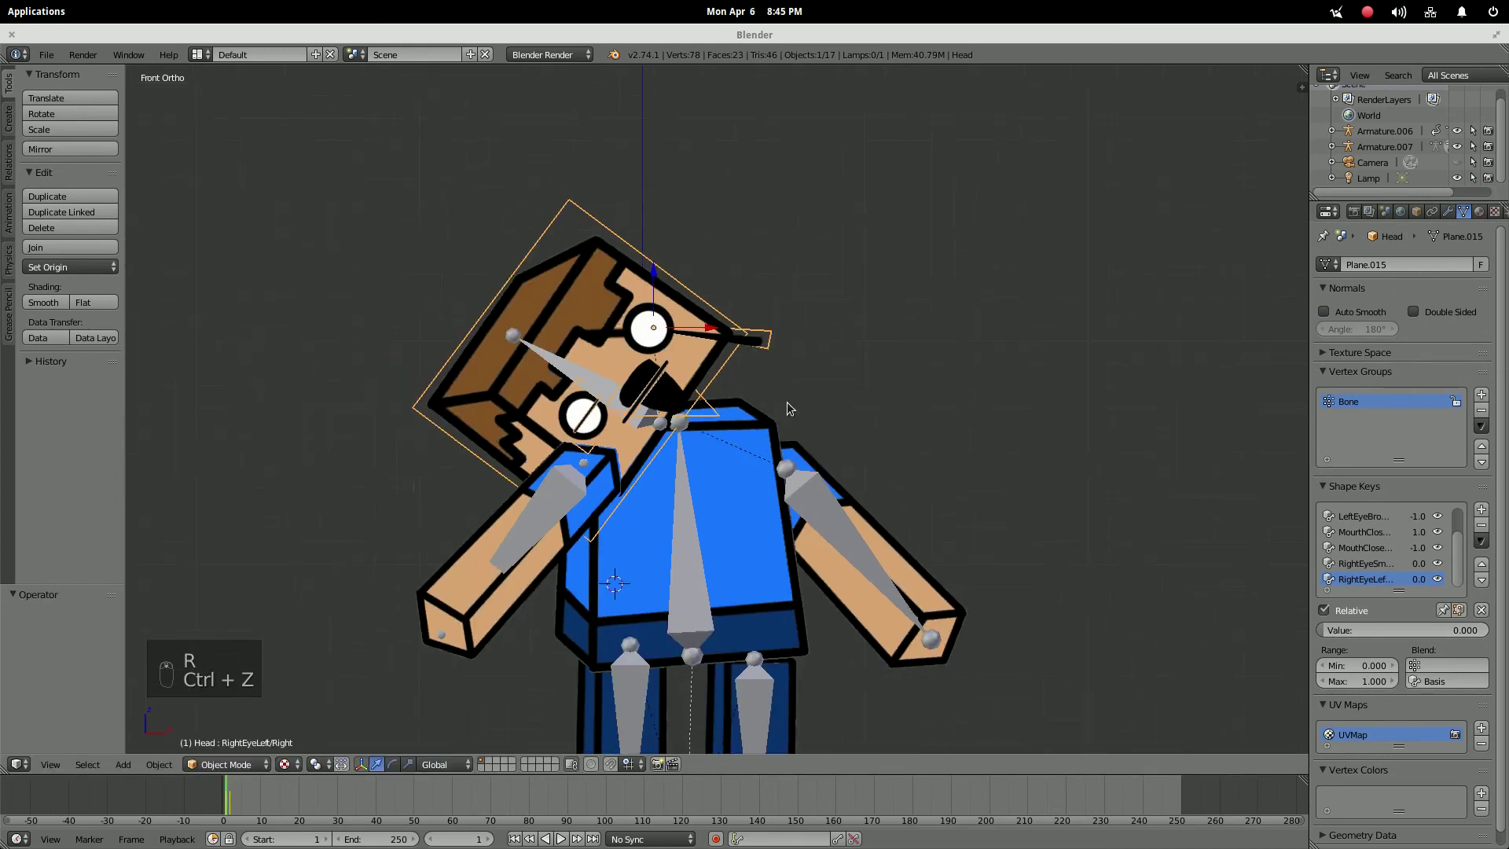
{"action": "scroll", "coordinate": [787, 403], "scroll_direction": "down", "scroll_amount": 3}
{"action": "right_click", "coordinate": [635, 386]}
{"action": "key", "text": "r"}
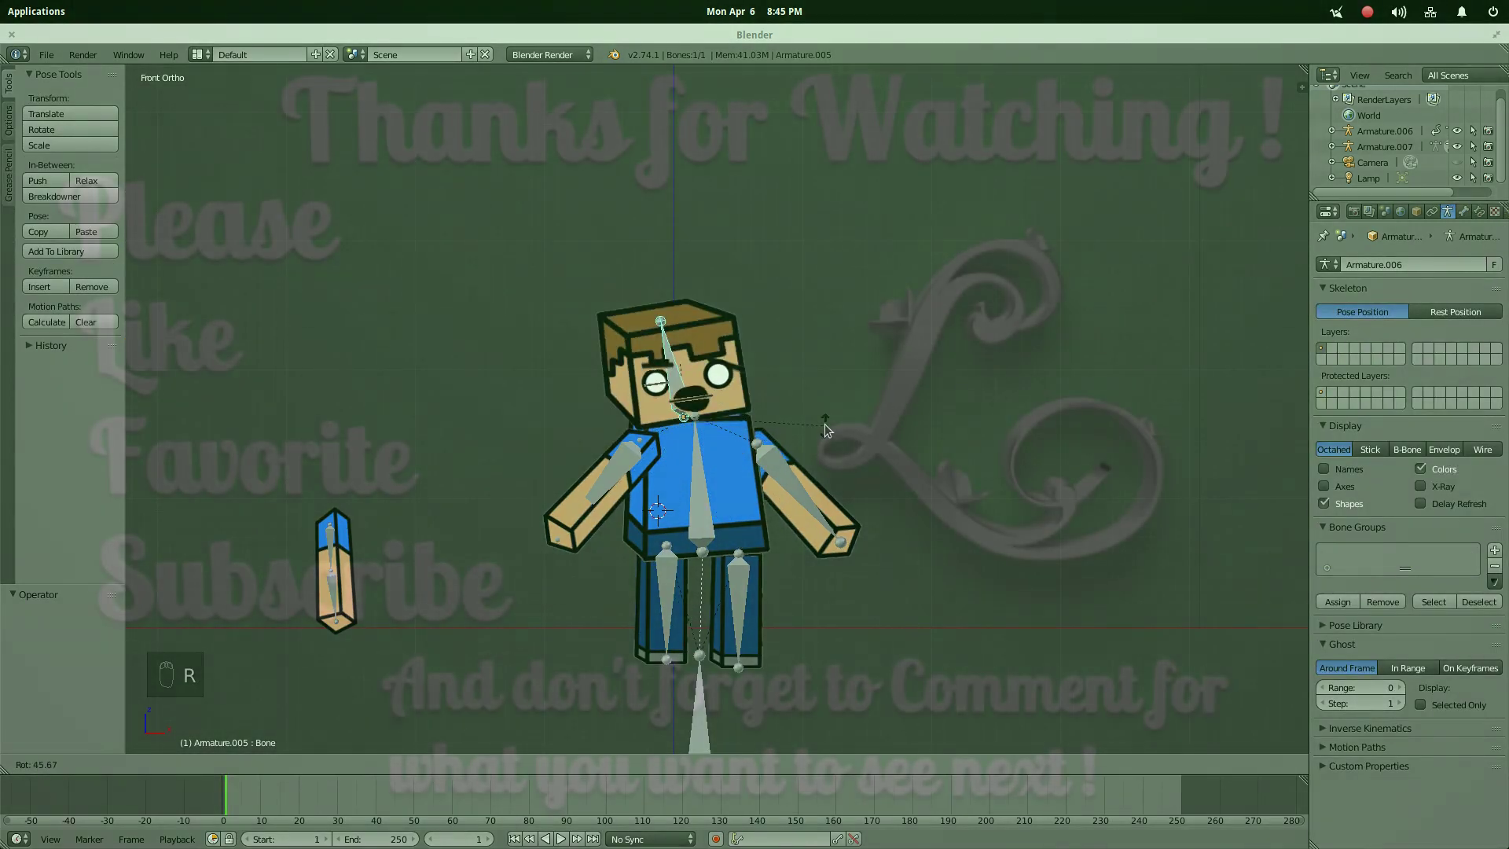
{"action": "left_click", "coordinate": [824, 425]}
{"action": "key", "text": "ctrl+z"}
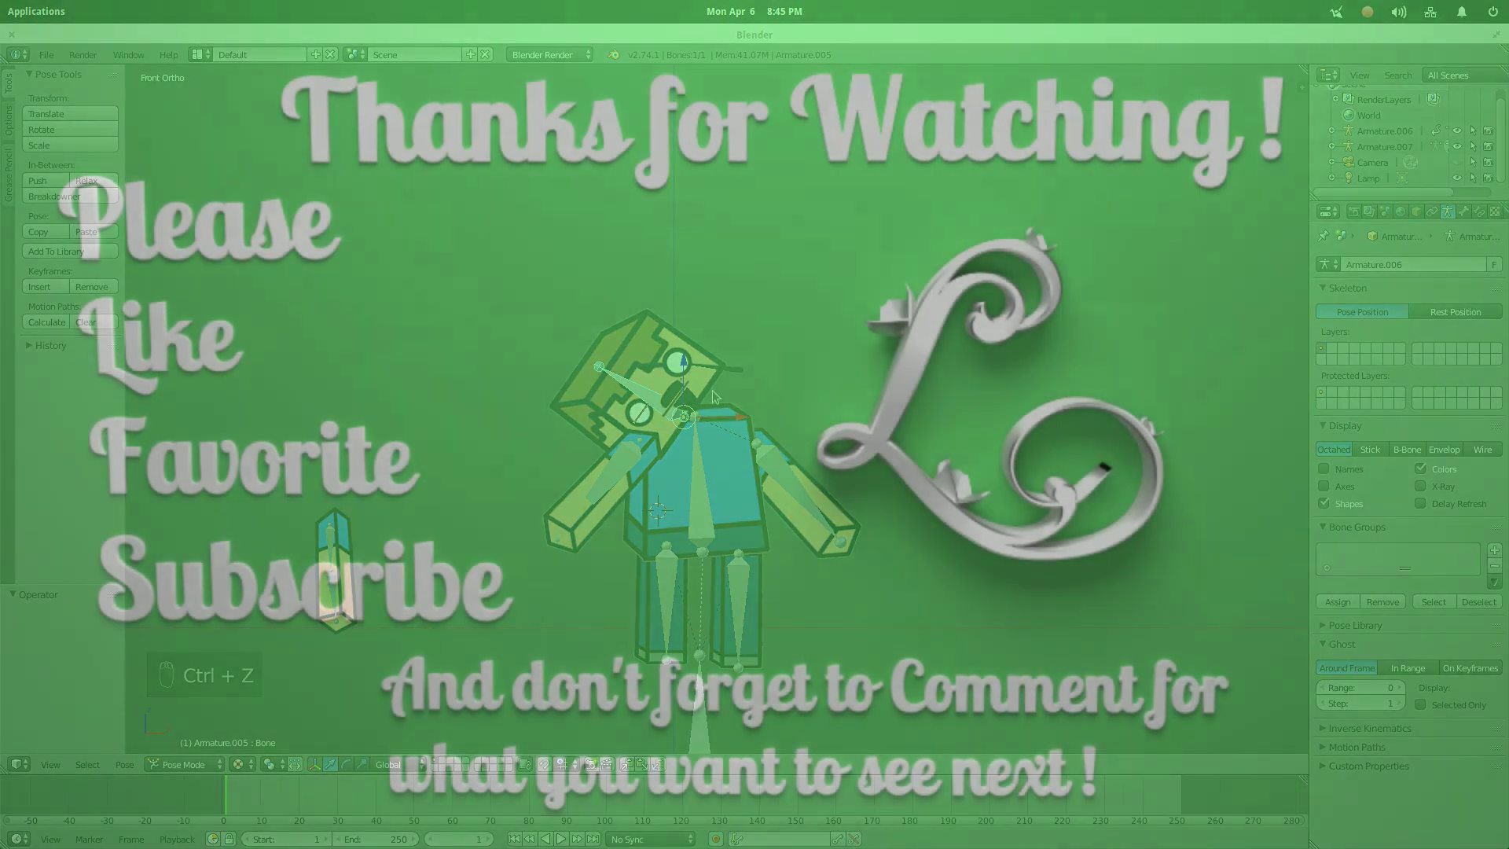